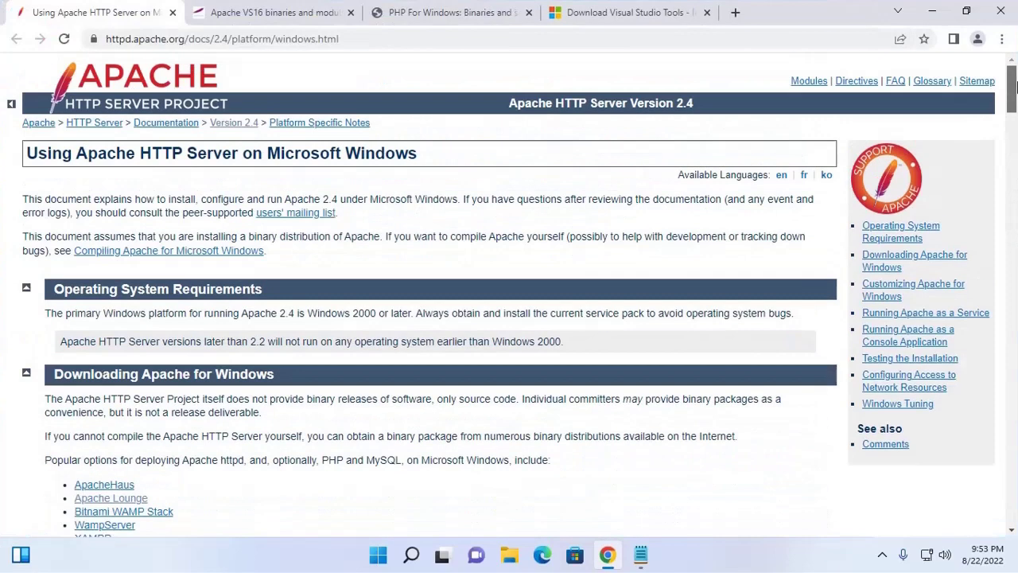
# Step: Start downloading the Apache 2.4.54 Win64 archive httpd-2.4.54-win64-VS16.zip from Apache Lounge and cancel the download
pyautogui.scroll(-2, 103, 429)
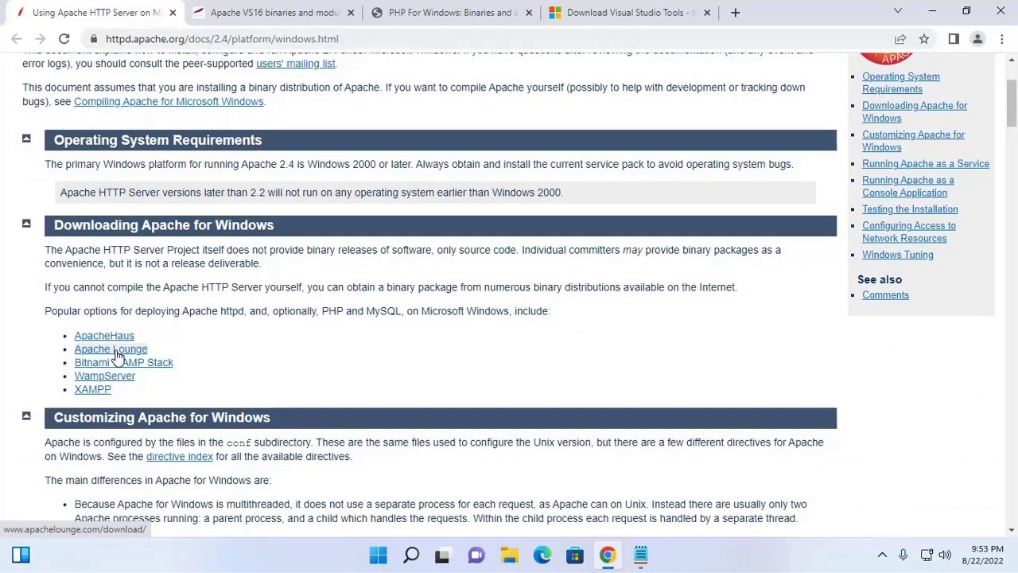
pyautogui.click(271, 13)
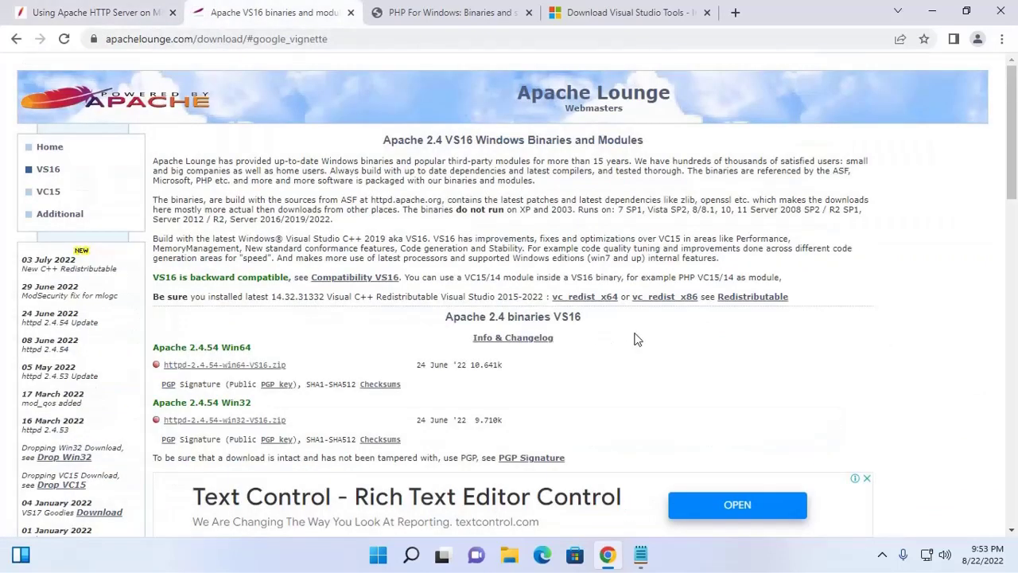
pyautogui.scroll(-1, 636, 339)
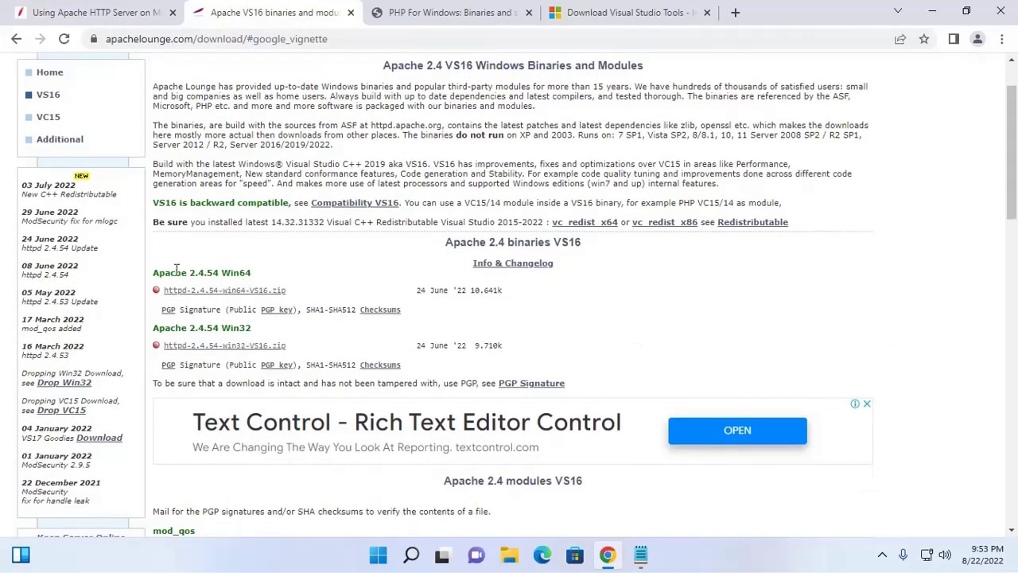
pyautogui.moveTo(191, 272); pyautogui.dragTo(260, 270)
pyautogui.click(337, 268)
pyautogui.scroll(-1, 338, 267)
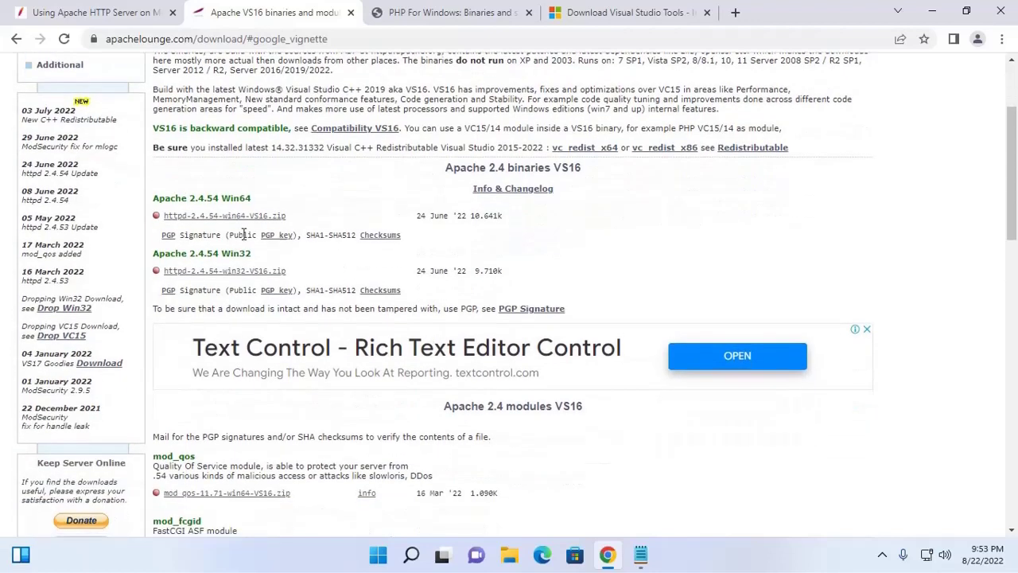
pyautogui.click(218, 224)
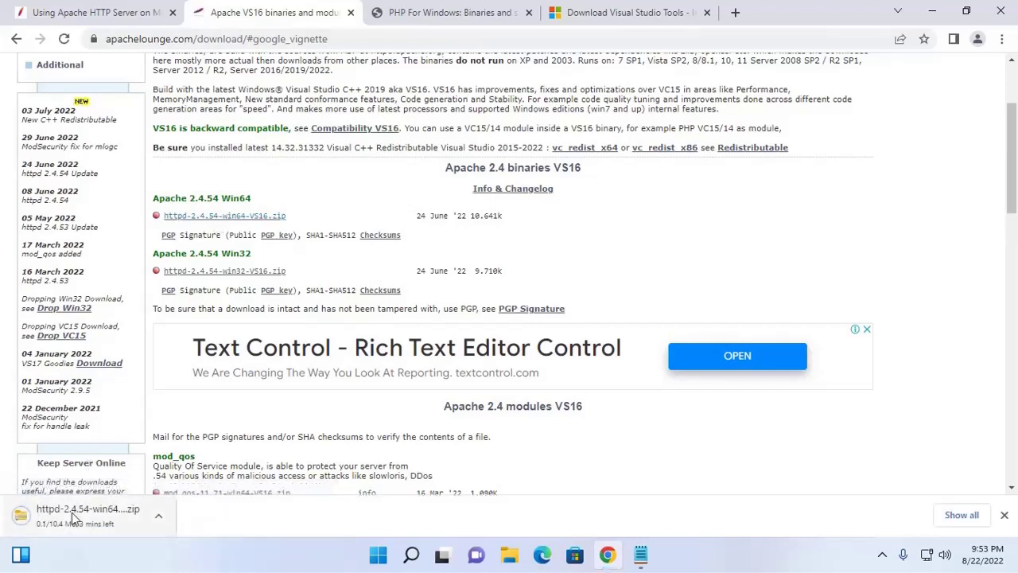
pyautogui.rightClick(92, 507)
pyautogui.click(131, 491)
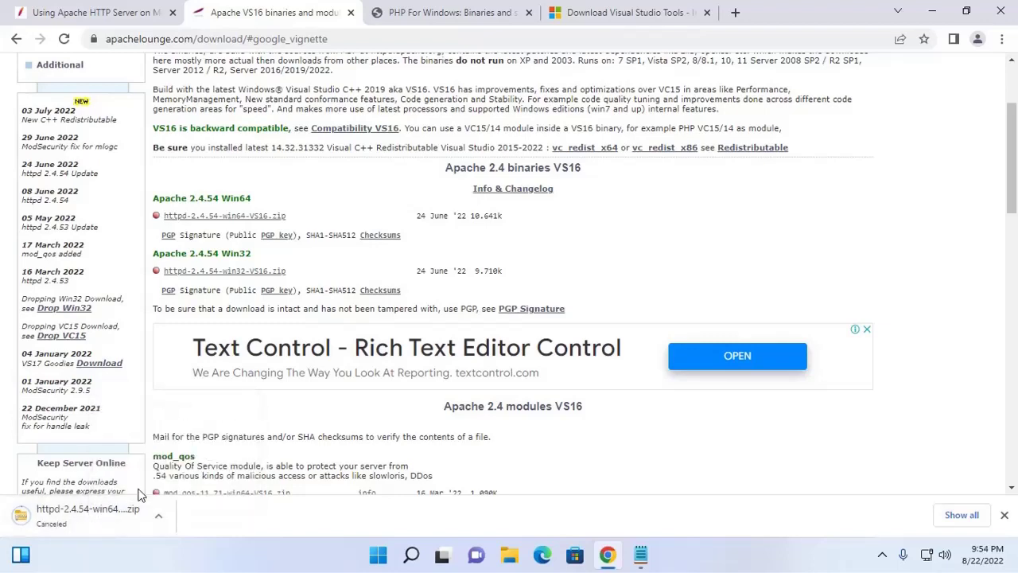
# Step: Start downloading the PHP 8.1.9 VS16 x64 Thread Safe zip from the PHP for Windows page and cancel the download
pyautogui.click(413, 12)
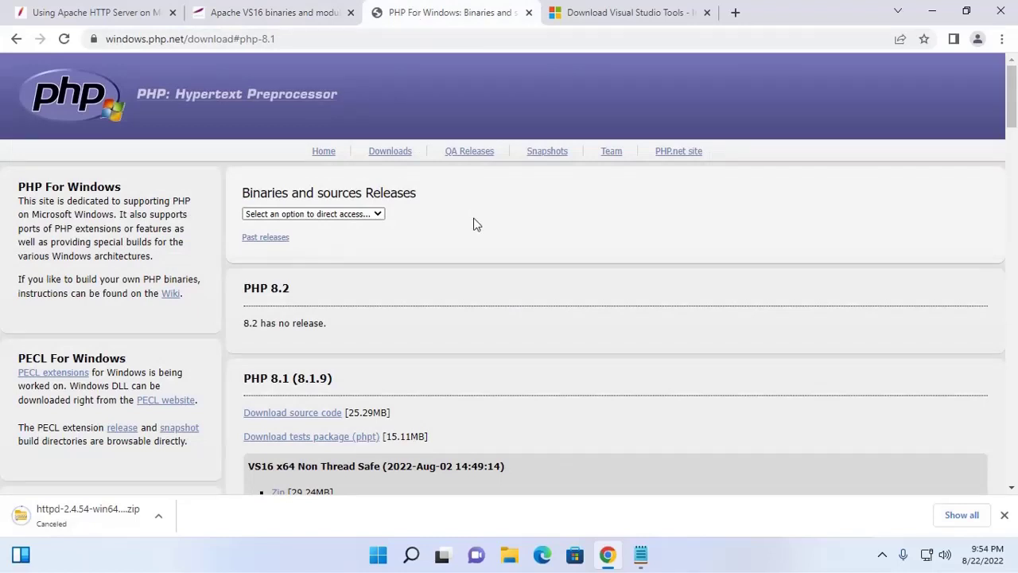
pyautogui.moveTo(275, 39); pyautogui.dragTo(104, 38)
pyautogui.click(485, 191)
pyautogui.scroll(-5, 322, 216)
pyautogui.scroll(2, 434, 252)
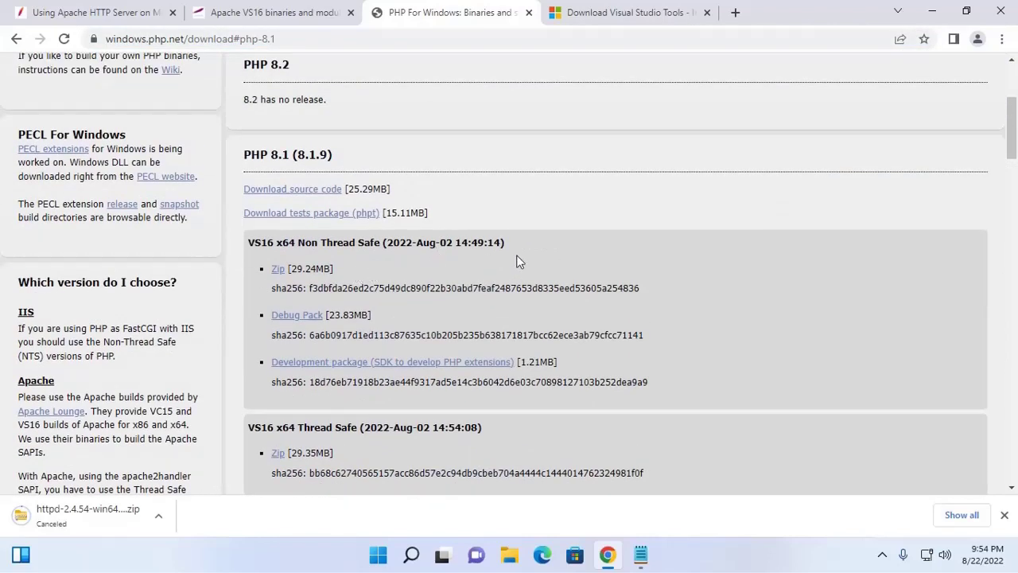
pyautogui.scroll(-4, 517, 260)
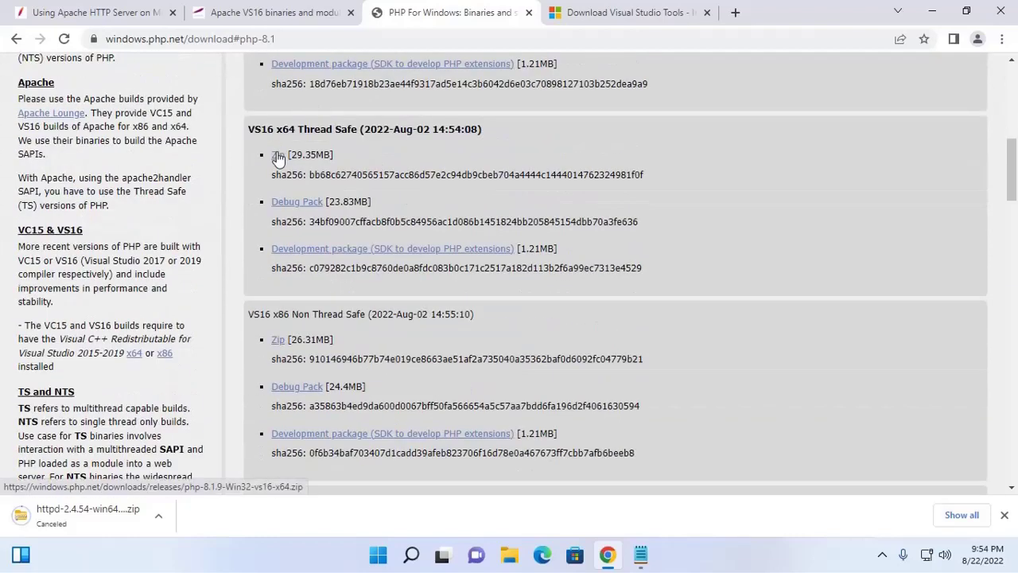
pyautogui.click(278, 155)
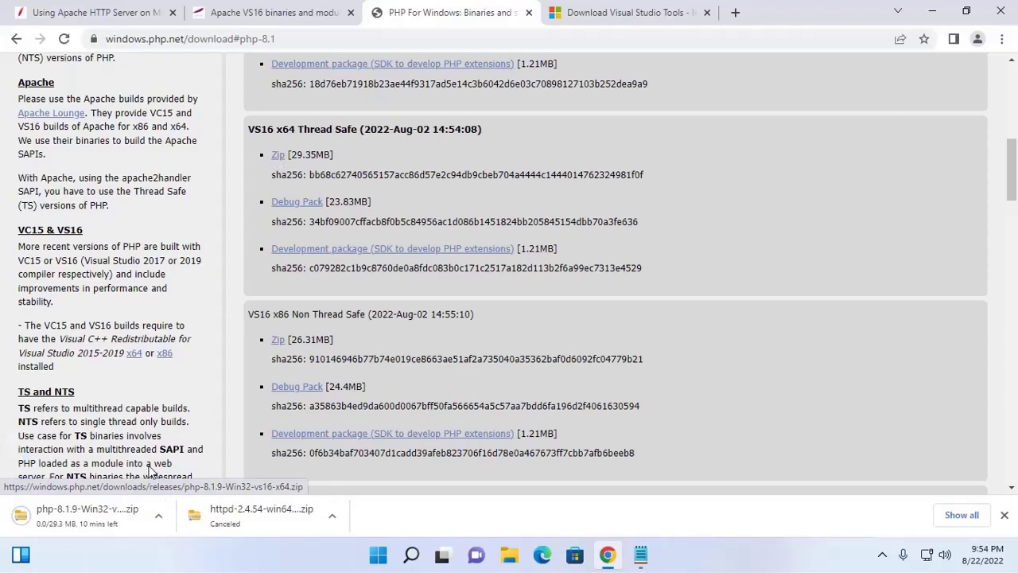
pyautogui.rightClick(62, 511)
pyautogui.click(100, 491)
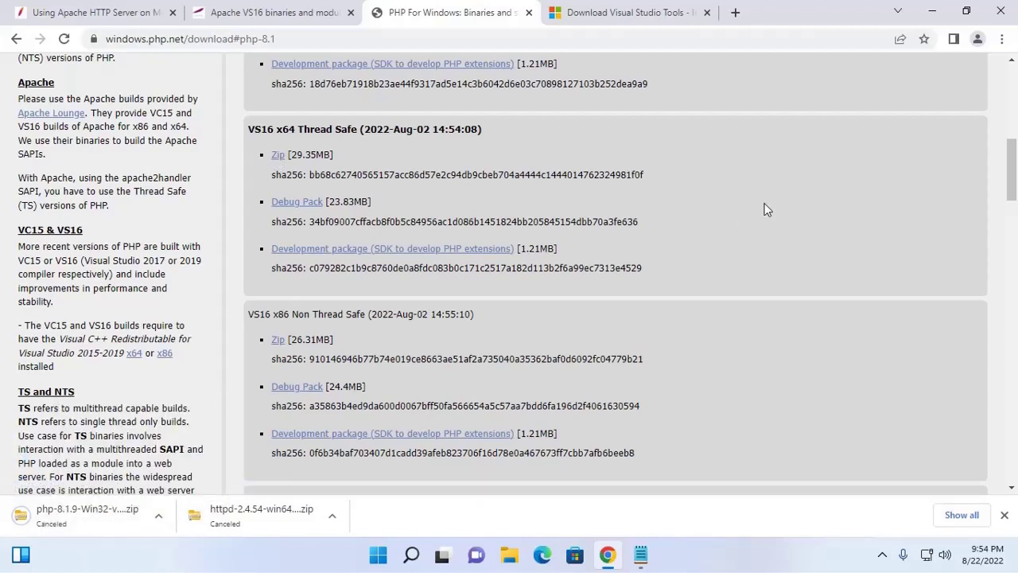
# Step: Switch to File Explorer and open the extracted httpd-2.4.54-win64-VS16 folder in Downloads
pyautogui.click(934, 11)
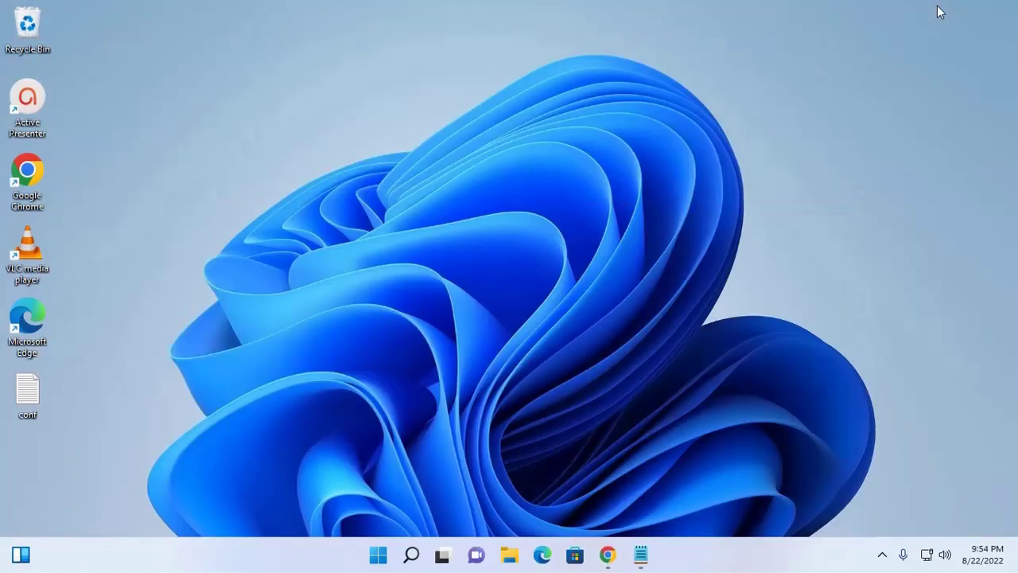
pyautogui.click(509, 554)
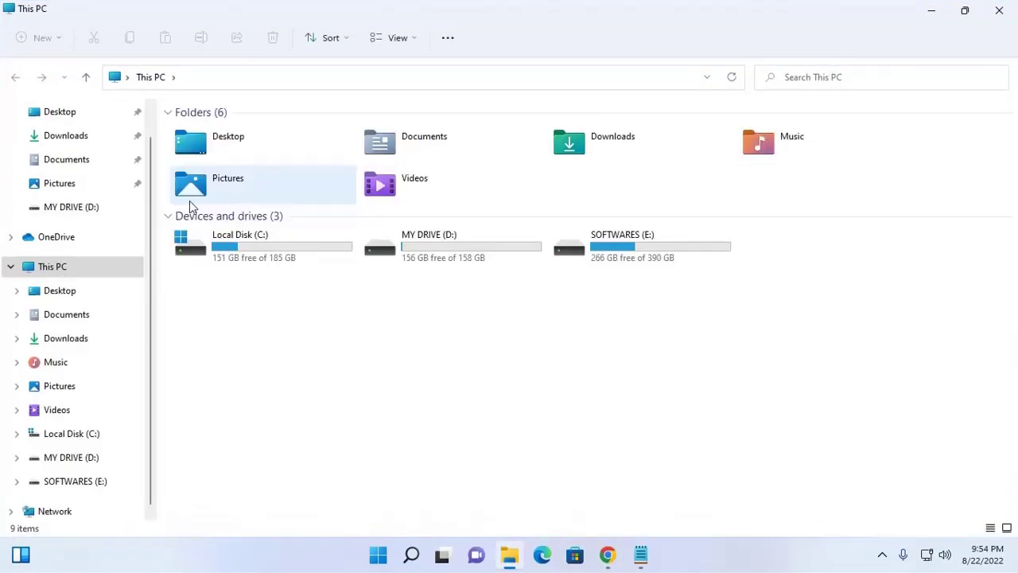
pyautogui.click(95, 138)
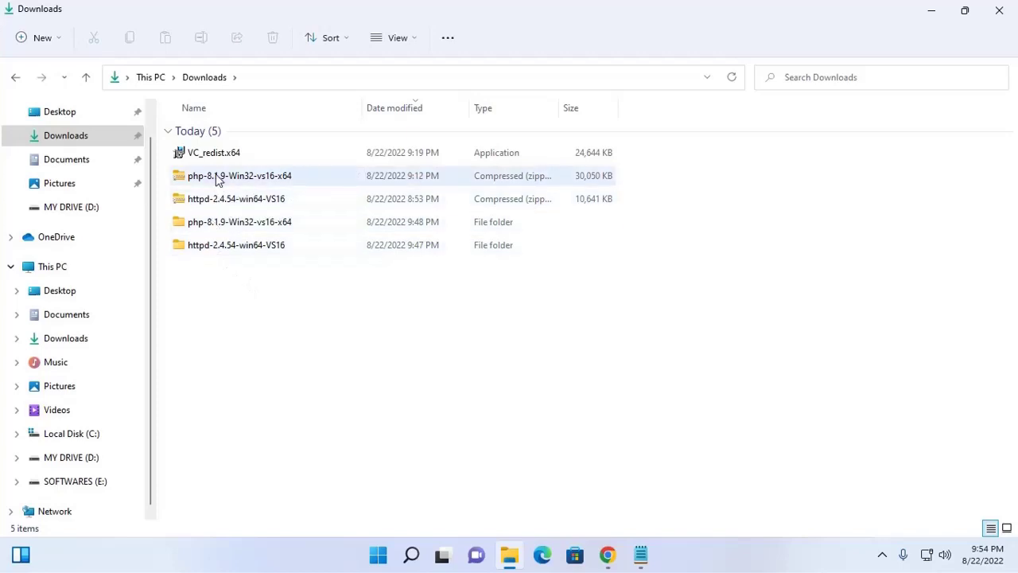
pyautogui.click(212, 249)
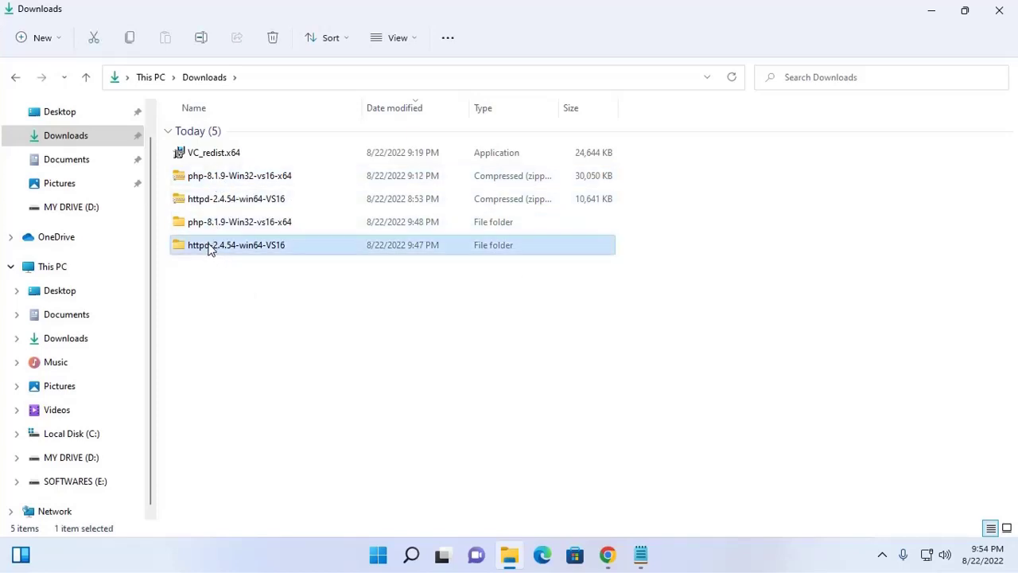
pyautogui.doubleClick(210, 249)
# Step: Copy the Apache24 folder into the root of Local Disk (C:)
pyautogui.click(214, 135)
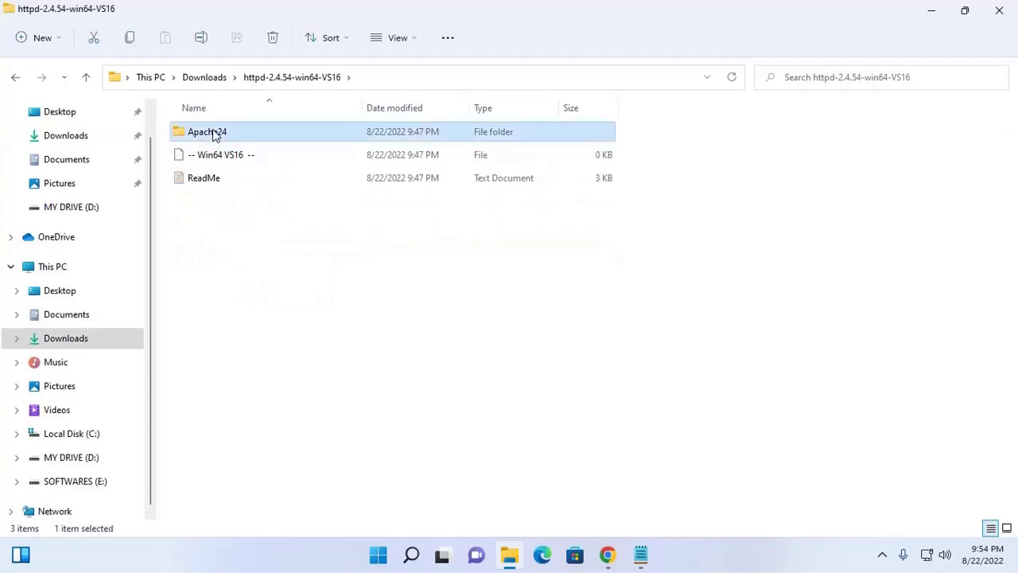
pyautogui.rightClick(215, 135)
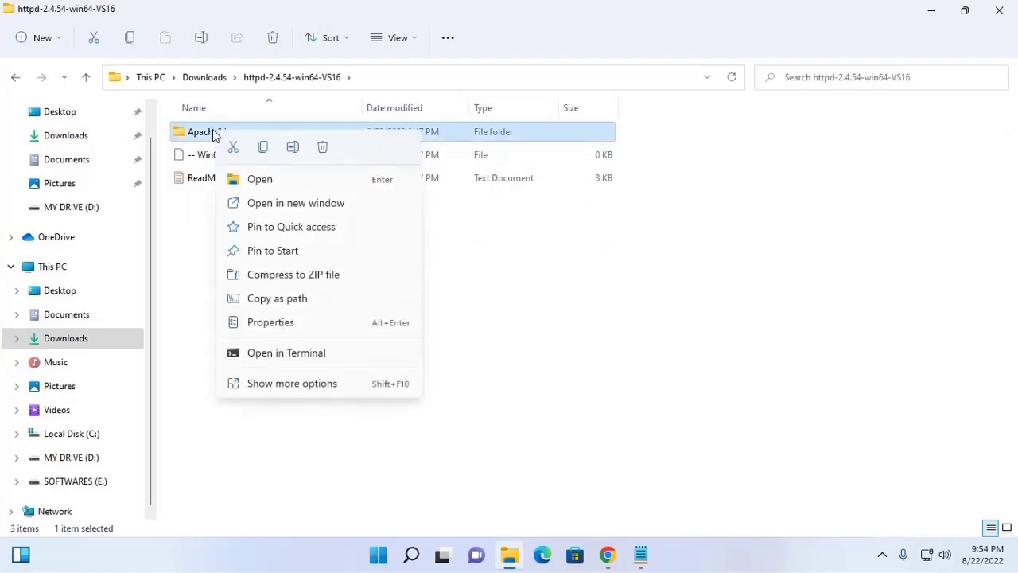
pyautogui.click(263, 148)
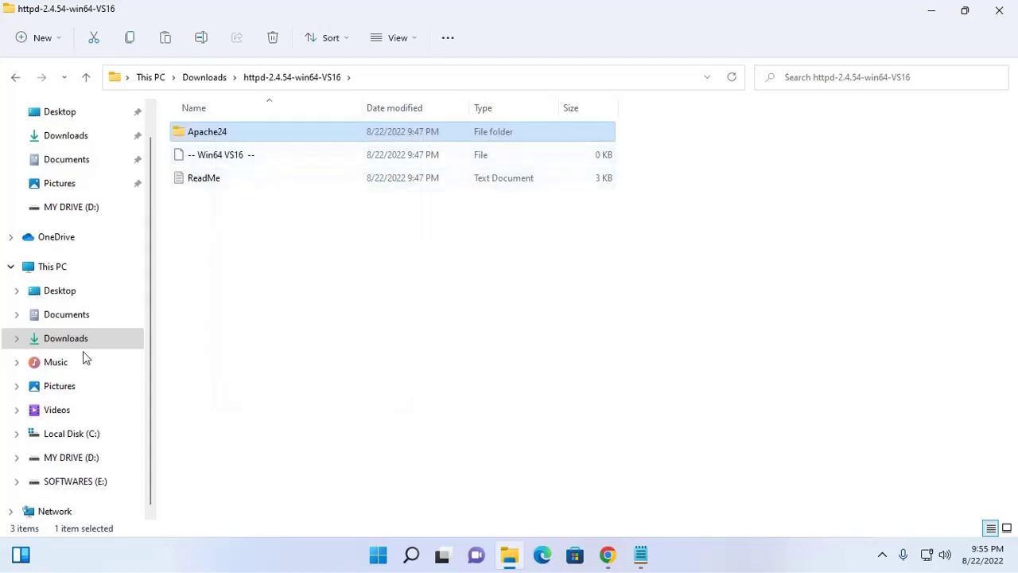
pyautogui.click(65, 434)
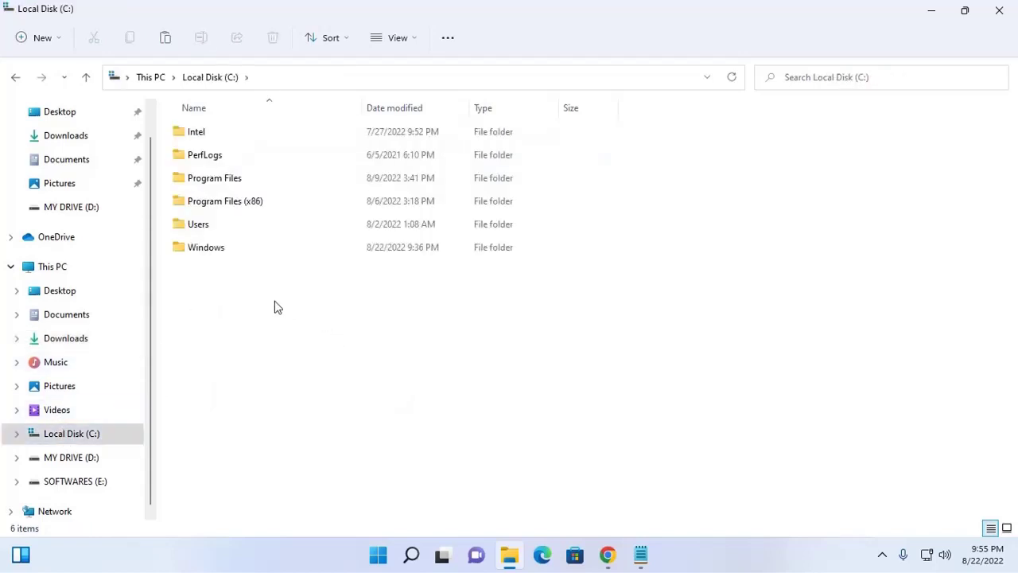
pyautogui.rightClick(276, 307)
pyautogui.click(299, 321)
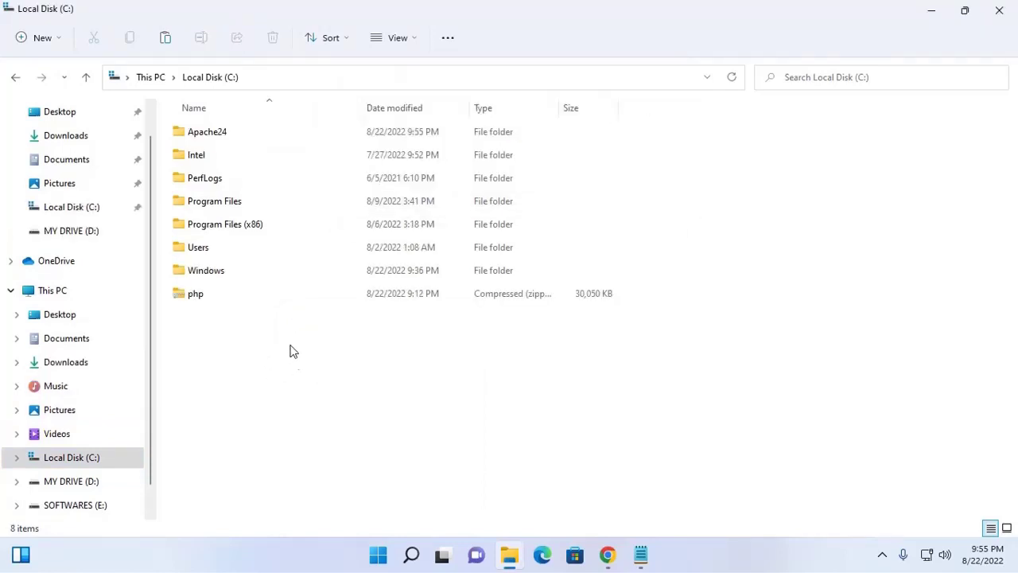
pyautogui.click(214, 135)
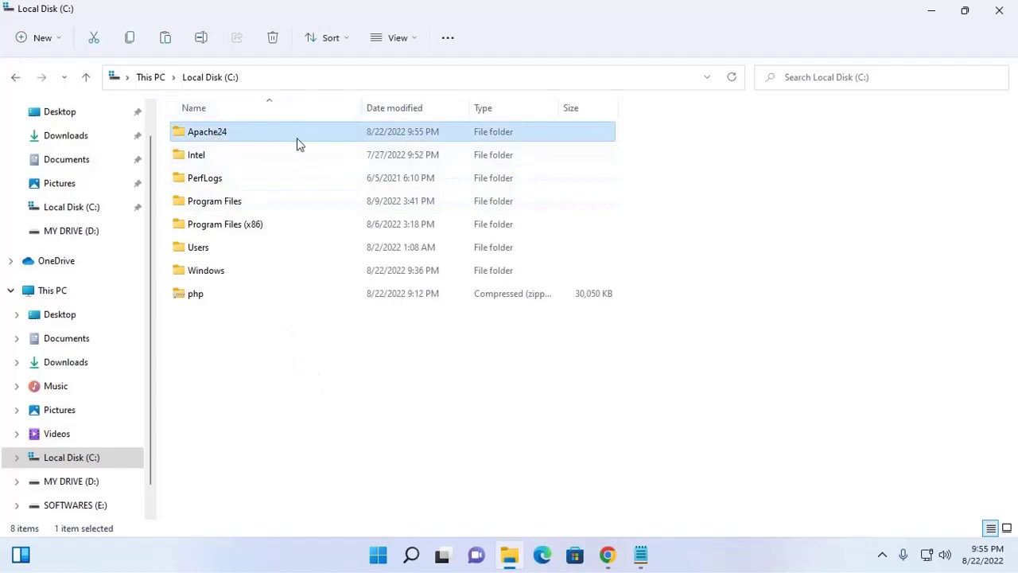
pyautogui.click(516, 461)
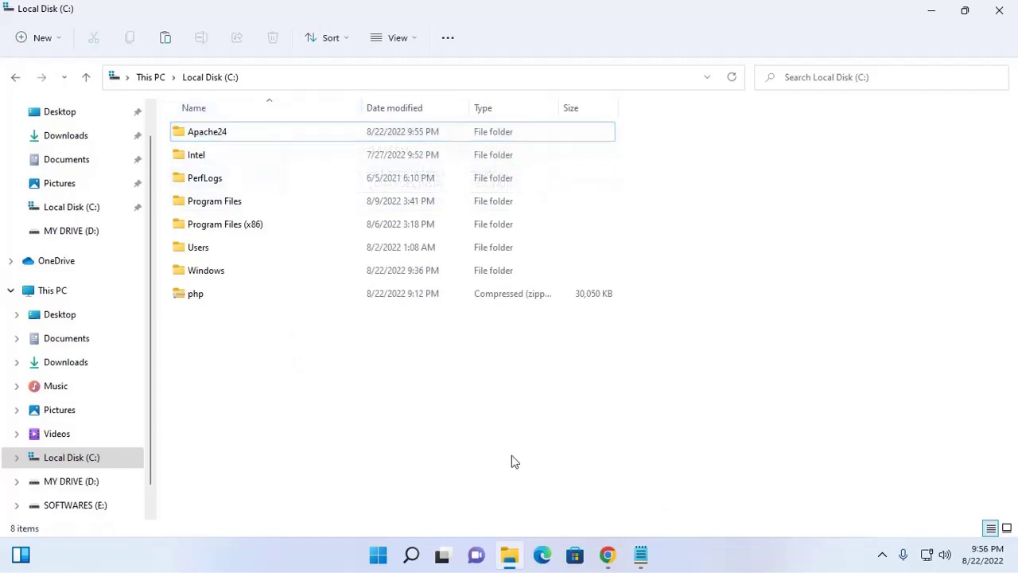
# Step: Switch to Chrome and copy httpd.exe -k install -n "MyServiceName" from the Running Apache as a Service section of the Apache documentation
pyautogui.click(607, 554)
pyautogui.click(90, 8)
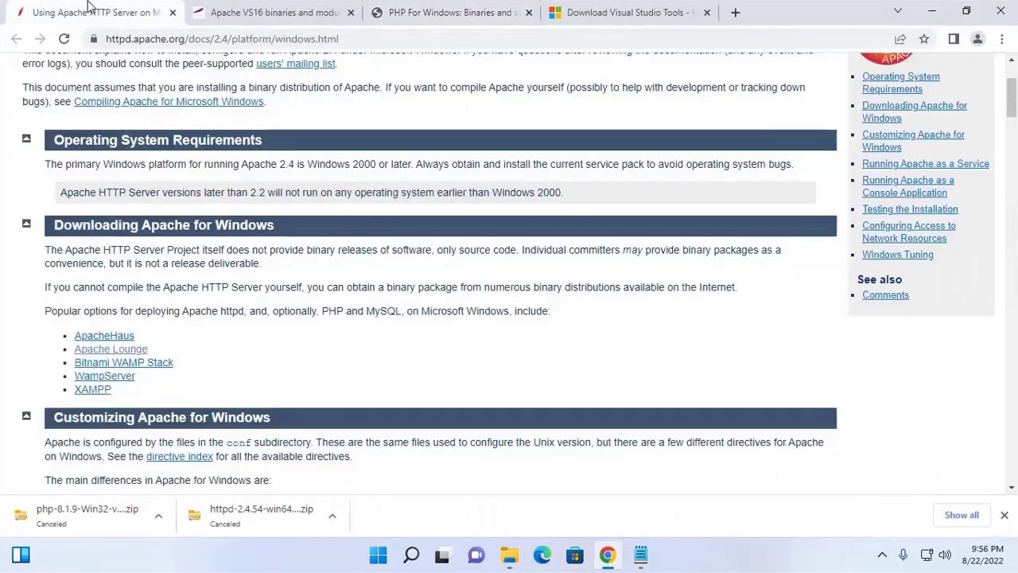
pyautogui.scroll(-3, 341, 353)
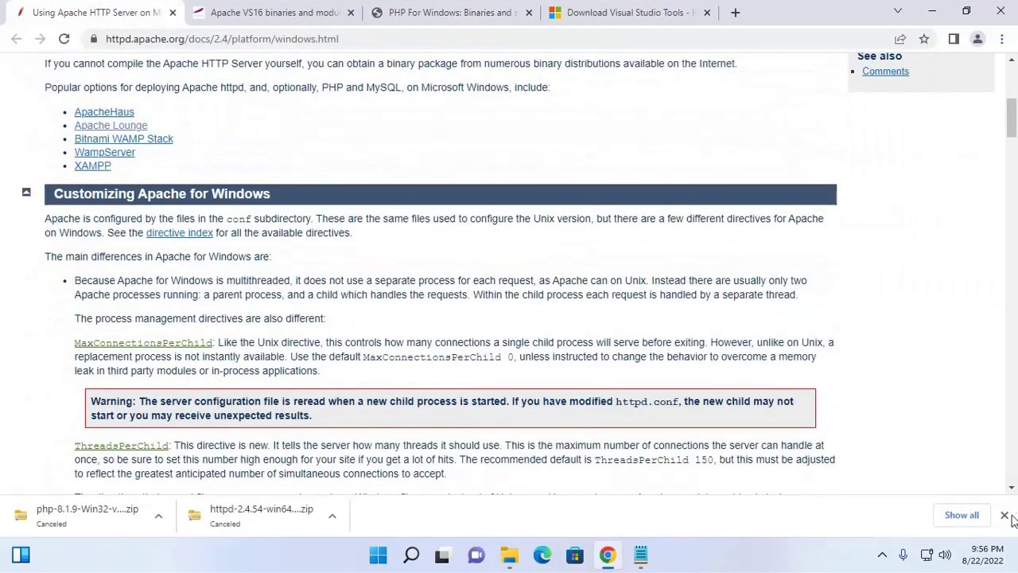
pyautogui.scroll(-6, 592, 400)
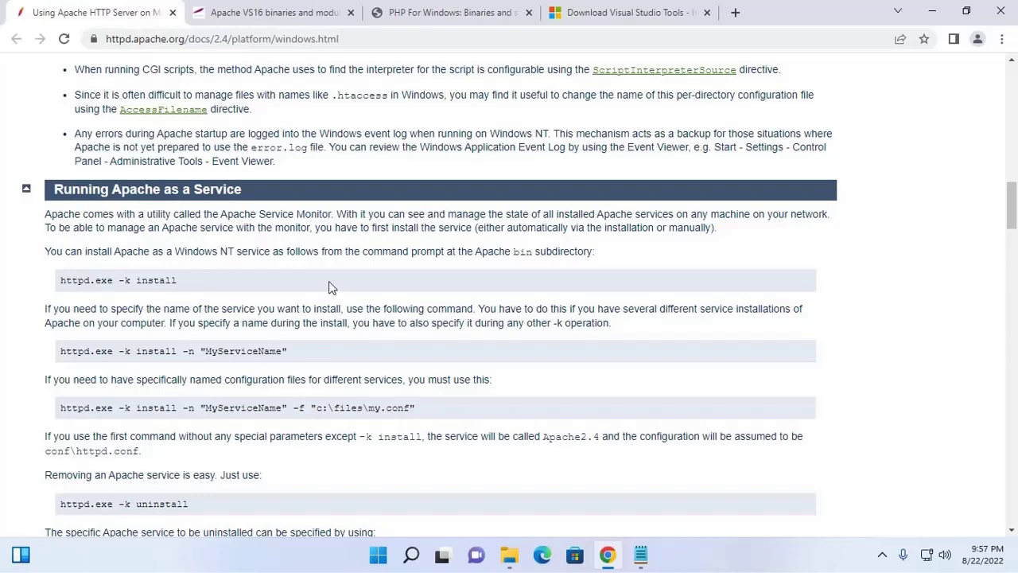
pyautogui.scroll(-2, 331, 287)
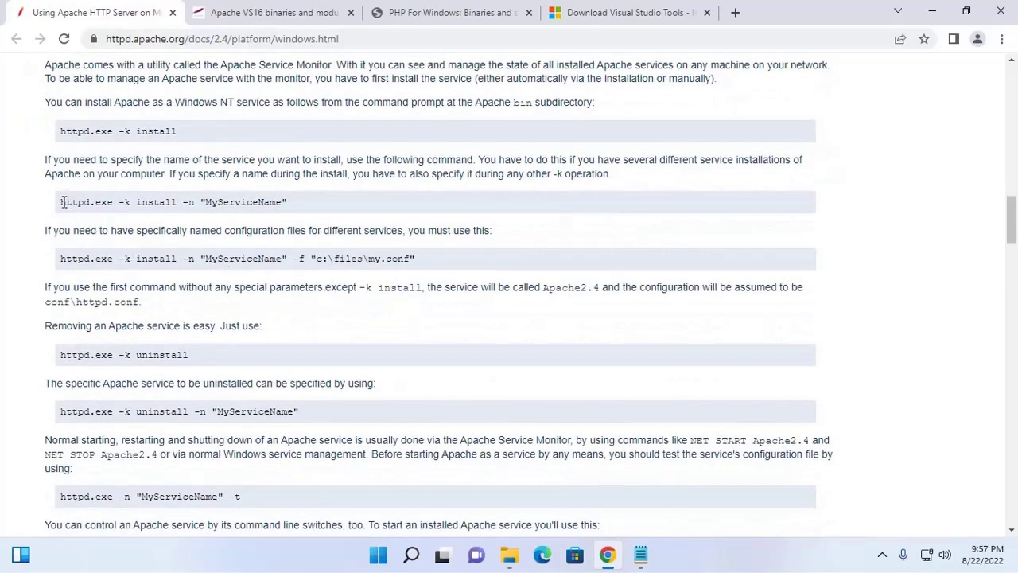
pyautogui.moveTo(61, 202); pyautogui.dragTo(297, 202)
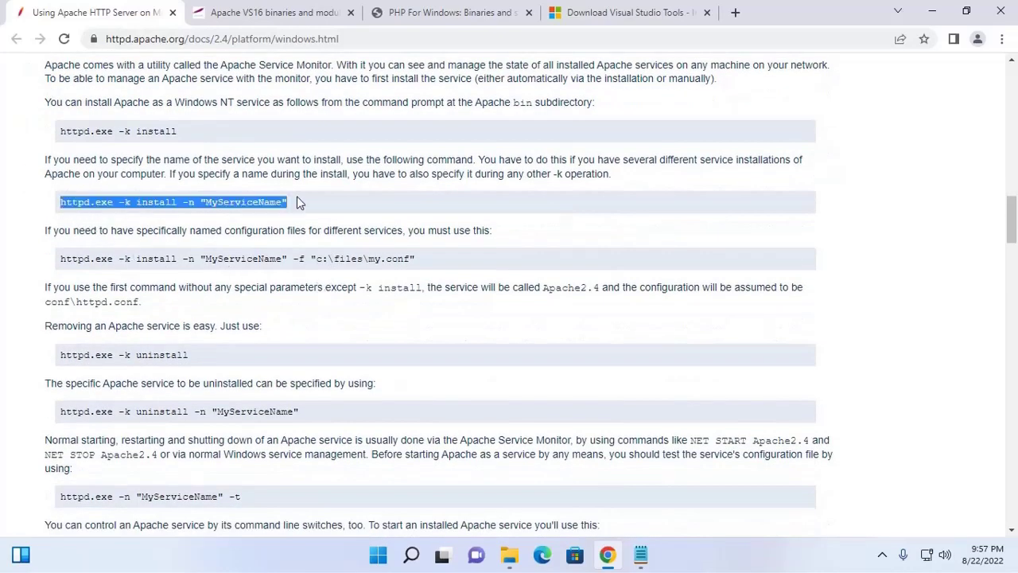
# Step: Open Command Prompt as administrator in a maximized window
pyautogui.click(378, 557)
pyautogui.write('cmd')
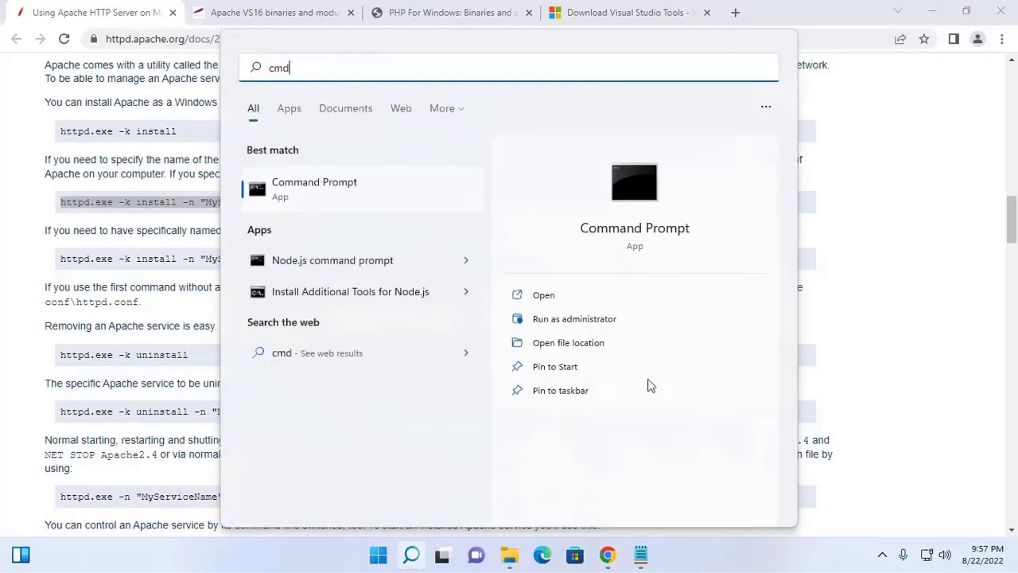
pyautogui.click(552, 323)
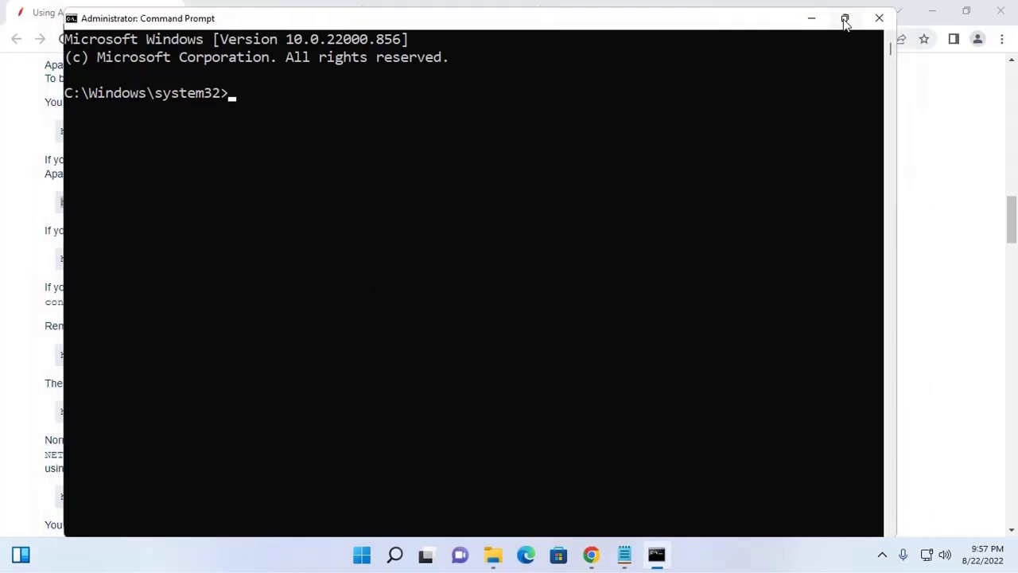
pyautogui.click(845, 19)
# Step: Go up to the C: root with cd .. and change the directory to Apache24\bin
pyautogui.write('cd ')
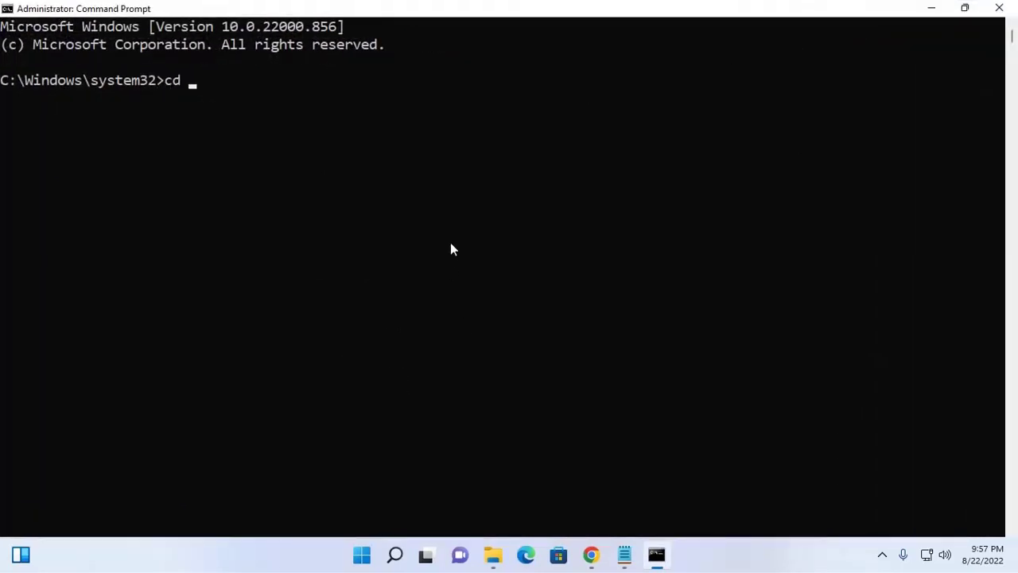
pyautogui.write('..')
pyautogui.press('Return')
pyautogui.write('cd')
pyautogui.press('Return')
pyautogui.write('cd Apache24')
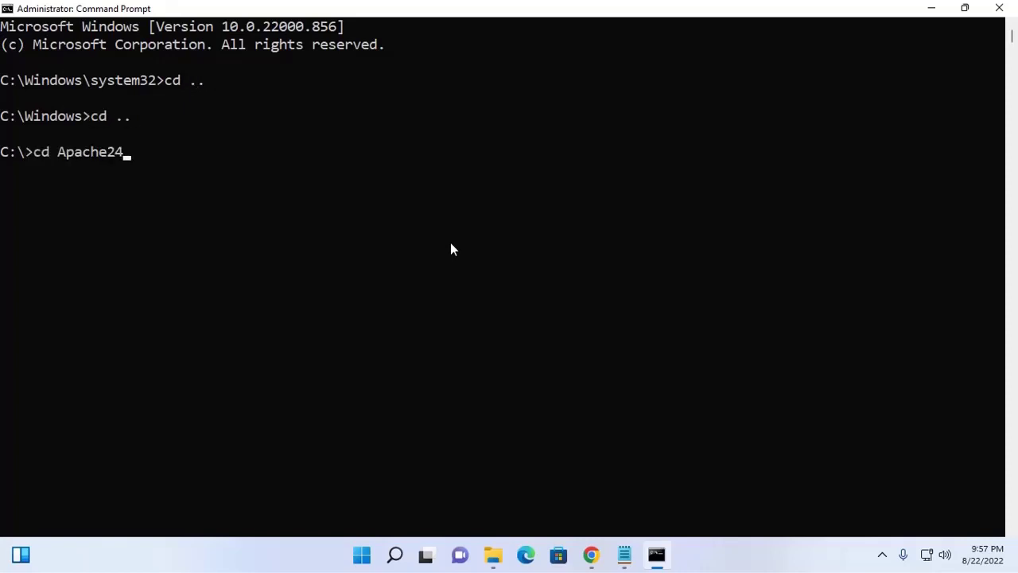
pyautogui.write('\x08')
pyautogui.write('in')
pyautogui.press('Return')
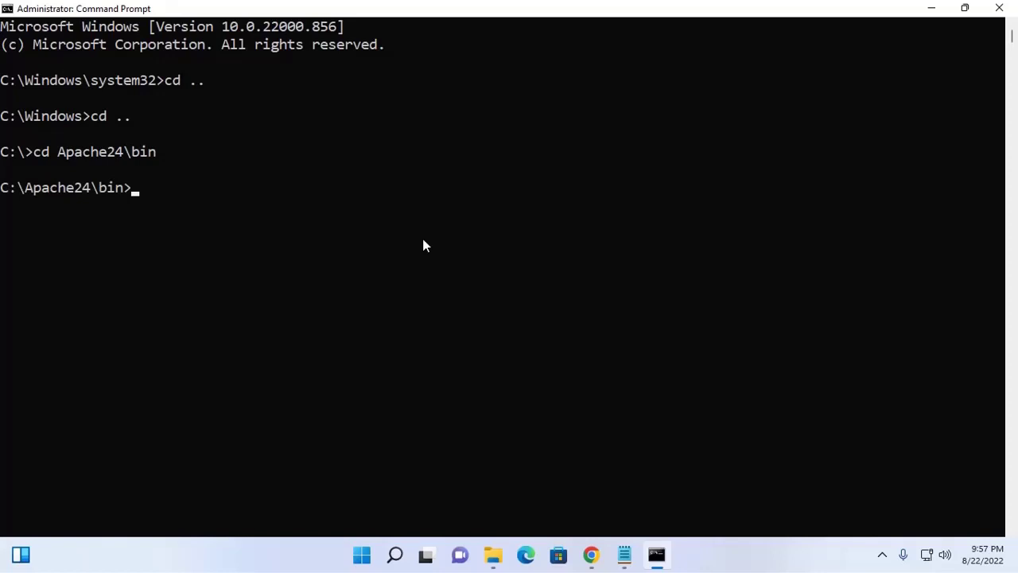
# Step: Try to install the Apache service by pasting the copied command with the service name changed, running httpd.exe -k install -n "Apache24"
pyautogui.hotkey('ctrl', 'v')
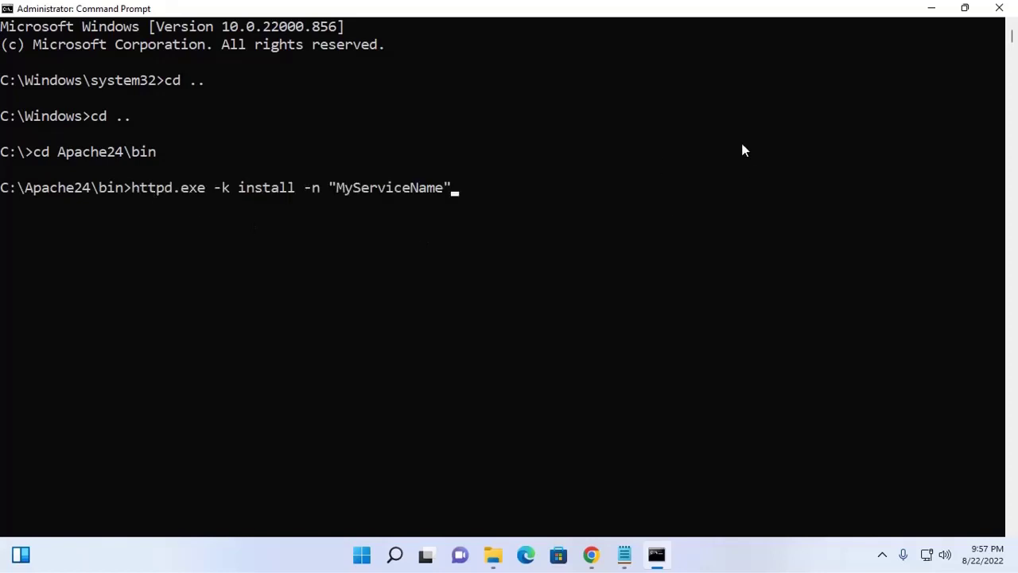
pyautogui.press('BackSpace')
pyautogui.press('BackSpace')
pyautogui.press('BackSpace')
pyautogui.press('BackSpace')
pyautogui.press('BackSpace')
pyautogui.press('BackSpace')
pyautogui.press('BackSpace')
pyautogui.press('BackSpace')
pyautogui.press('BackSpace')
pyautogui.press('BackSpace')
pyautogui.press('BackSpace')
pyautogui.press('BackSpace')
pyautogui.press('BackSpace')
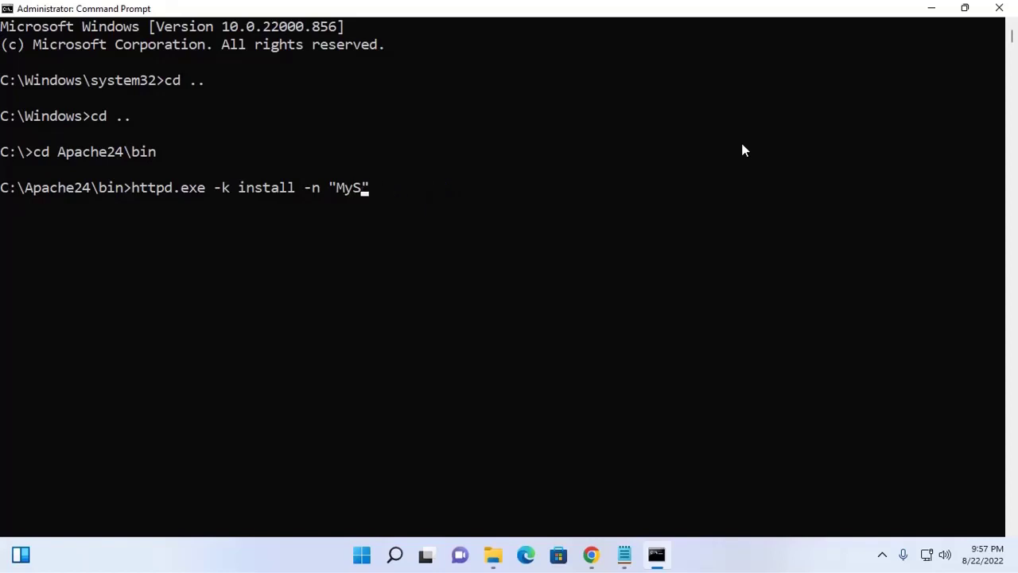
pyautogui.write('Apache24')
pyautogui.press('Right')
pyautogui.press('Return')
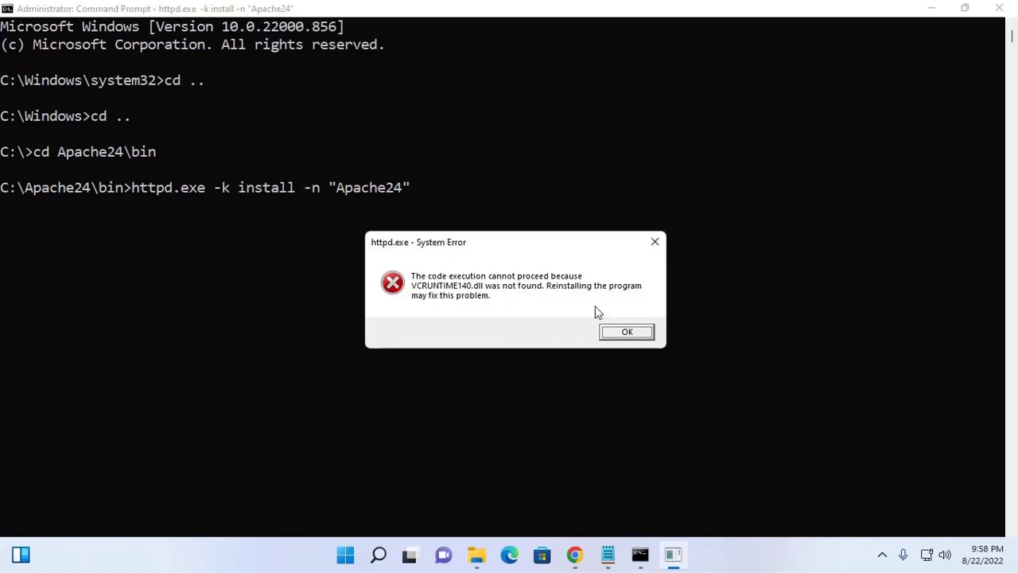
# Step: Dismiss the httpd.exe system error about the missing VCRUNTIME140.dll
pyautogui.click(614, 332)
pyautogui.click(614, 333)
# Step: Switch to Chrome, start downloading the x64 Visual C++ Redistributable for Visual Studio 2022 and cancel the download
pyautogui.click(590, 555)
pyautogui.click(641, 14)
pyautogui.moveTo(1011, 92); pyautogui.dragTo(1013, 343)
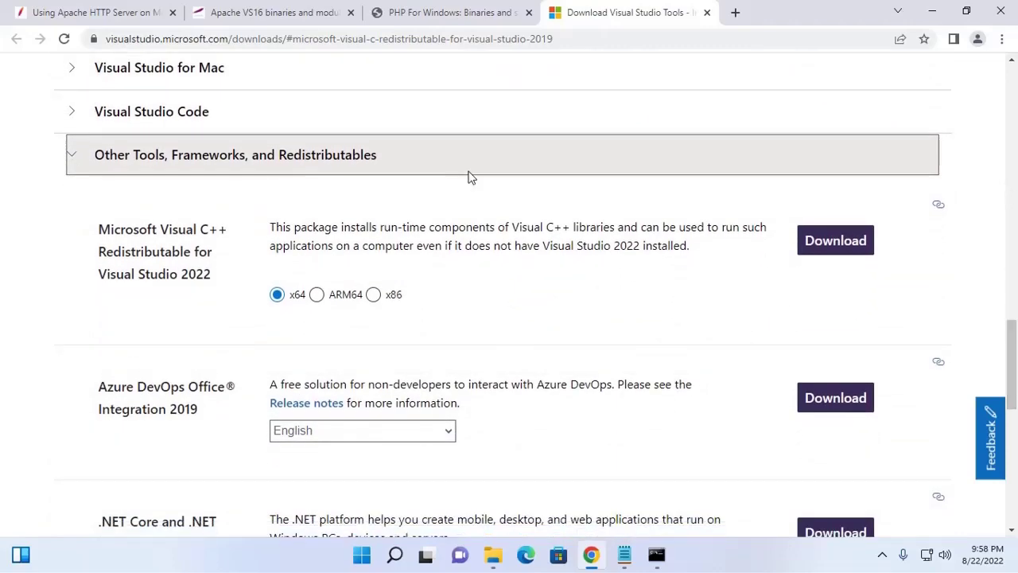
pyautogui.scroll(-2, 80, 225)
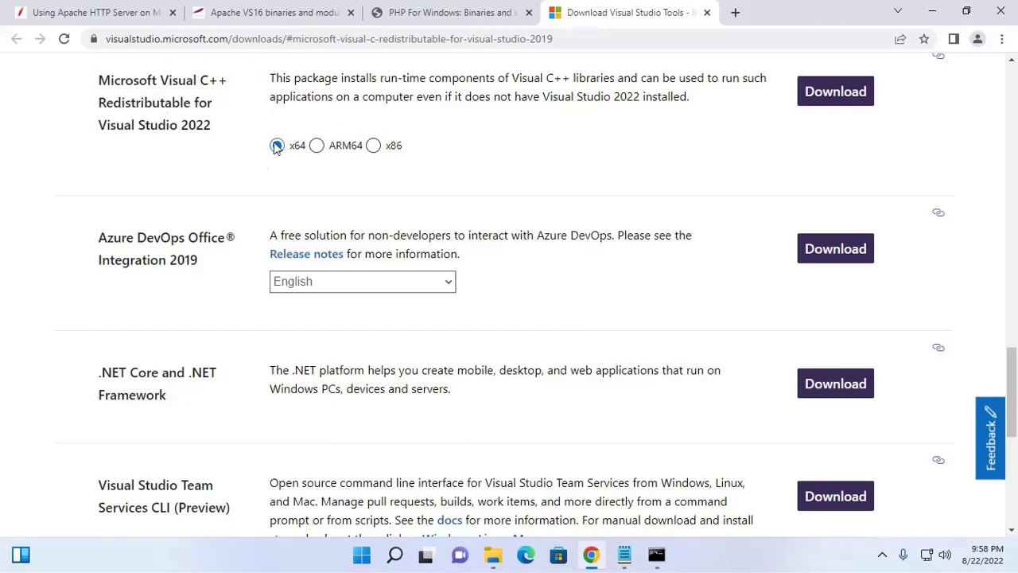
pyautogui.click(827, 91)
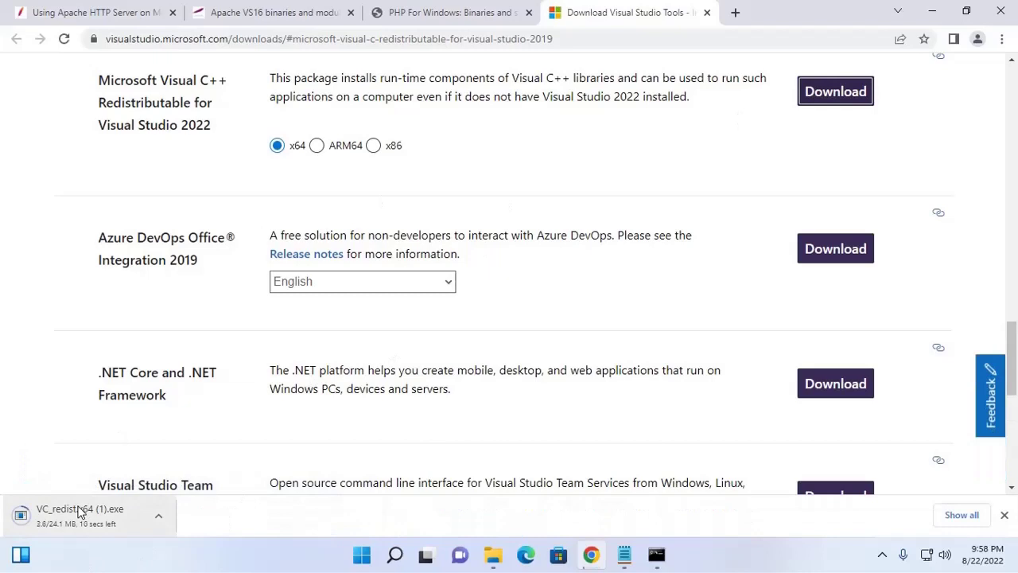
pyautogui.rightClick(84, 515)
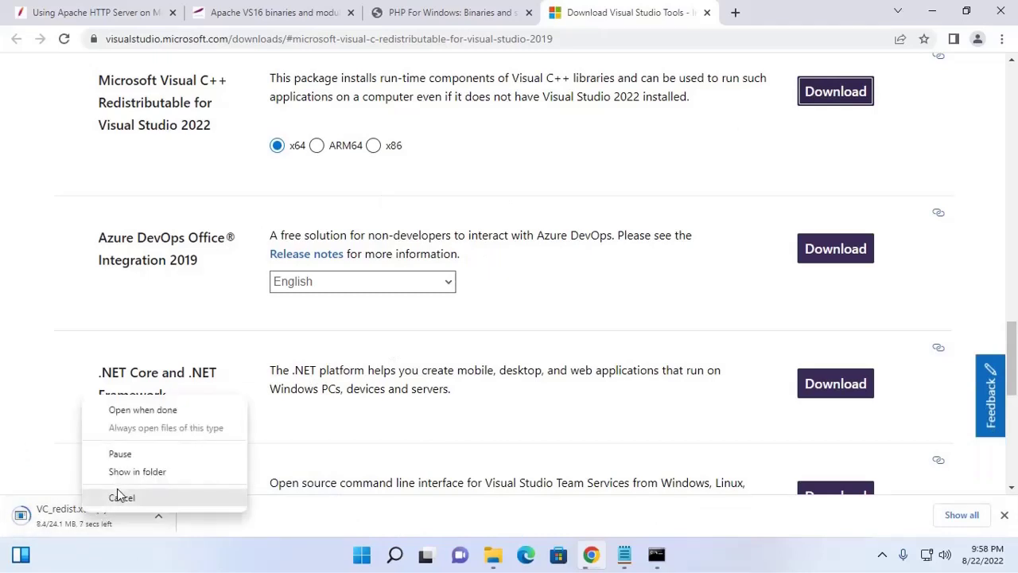
pyautogui.click(116, 494)
# Step: Switch to File Explorer, run VC_redist.x64 from Downloads, accept the license terms and install the Visual C++ Redistributable, closing setup when done
pyautogui.click(493, 554)
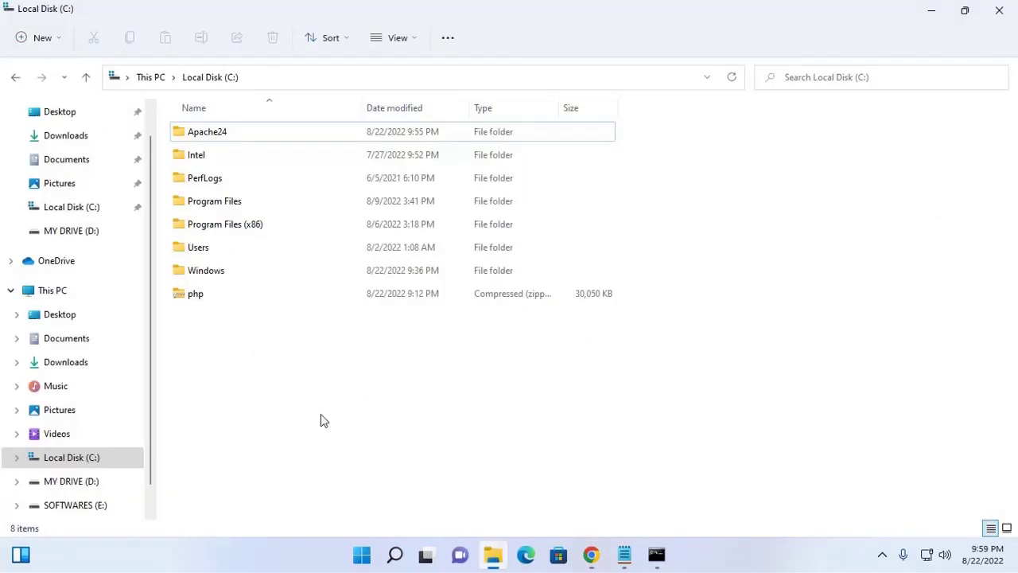
pyautogui.click(69, 137)
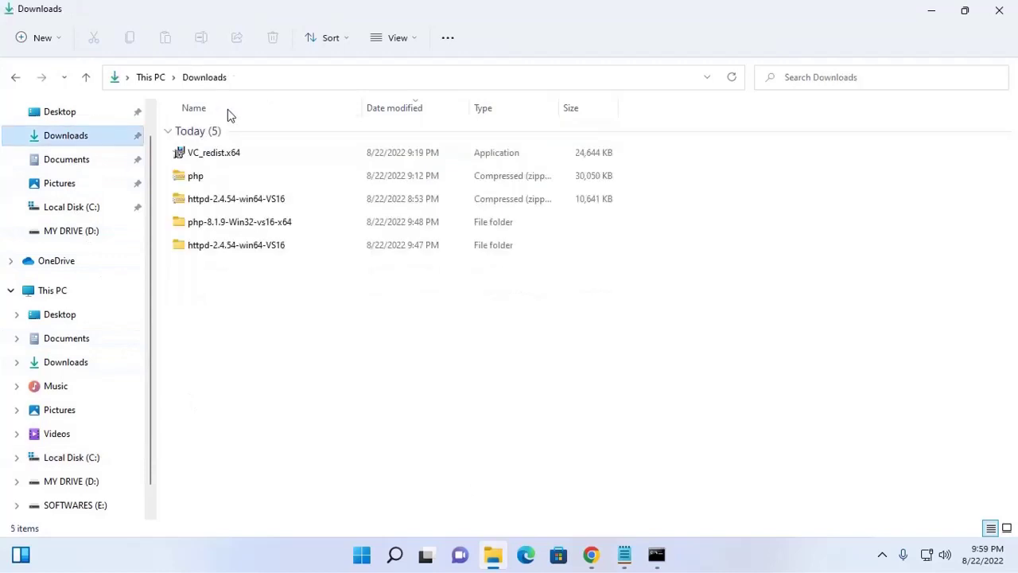
pyautogui.click(219, 152)
pyautogui.doubleClick(219, 152)
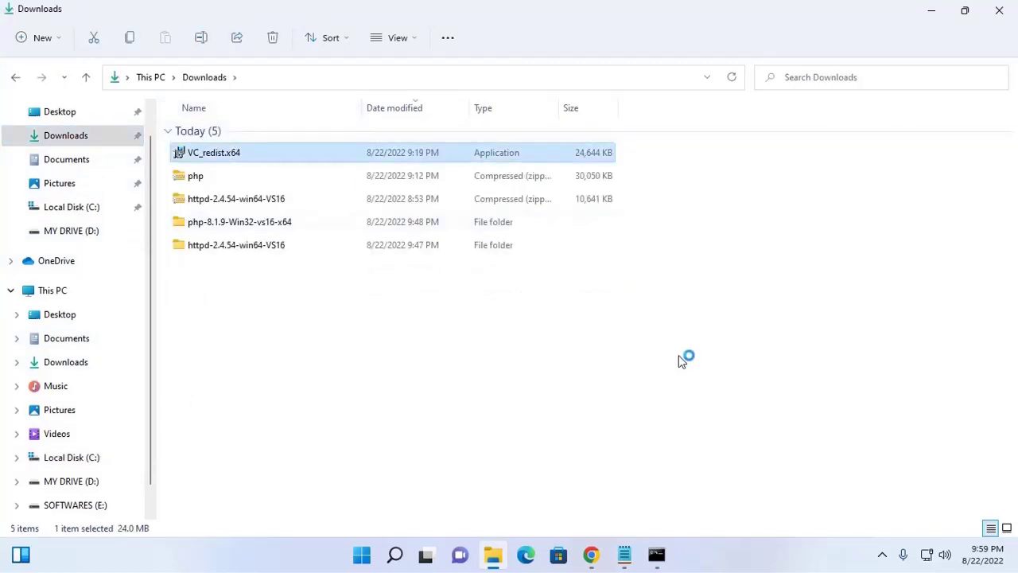
pyautogui.click(343, 337)
pyautogui.click(595, 362)
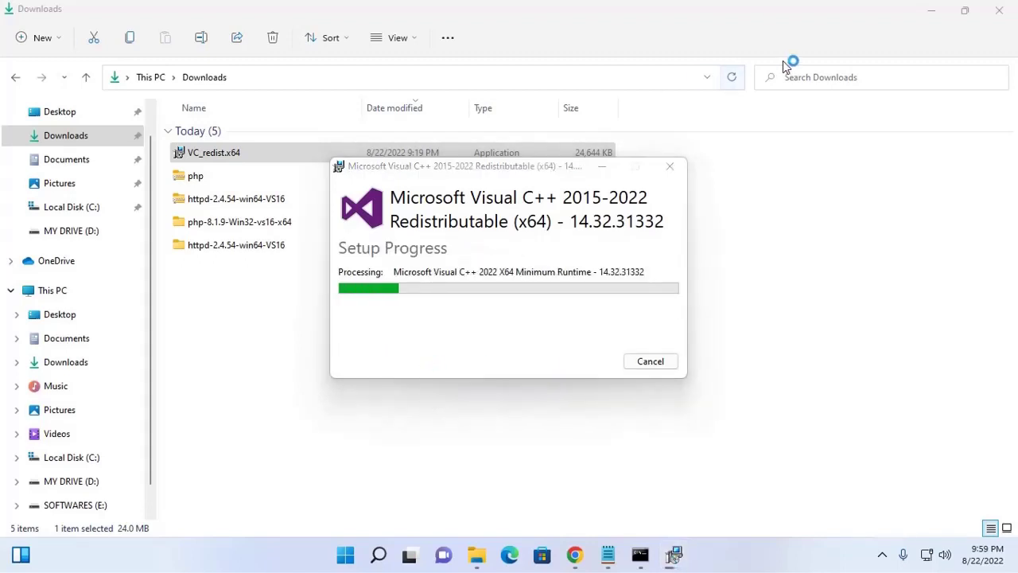
pyautogui.click(641, 360)
pyautogui.click(410, 368)
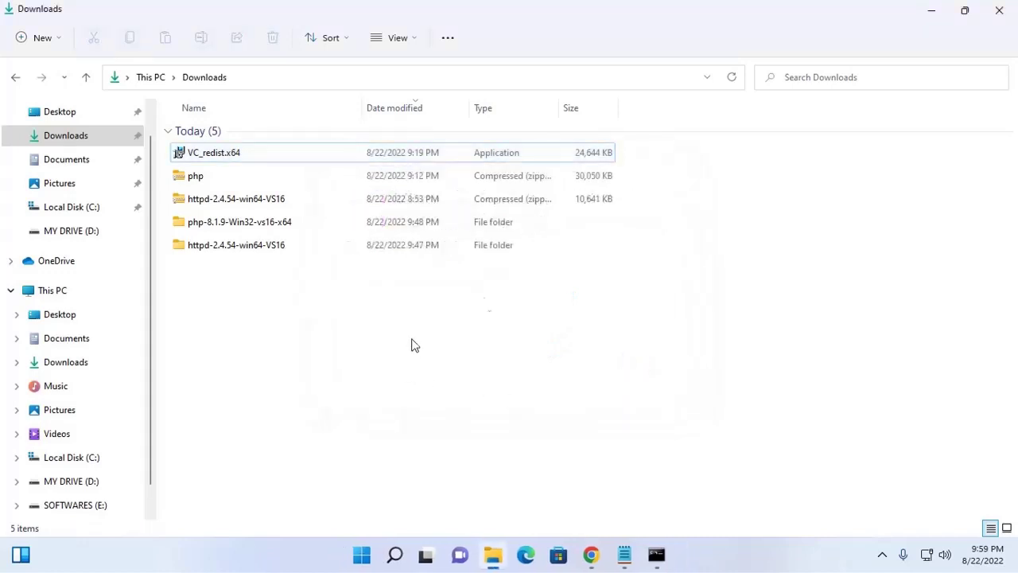
# Step: Switch to Chrome and check the version years of the Visual C++ Redistributable and Azure DevOps Office Integration entries
pyautogui.click(593, 557)
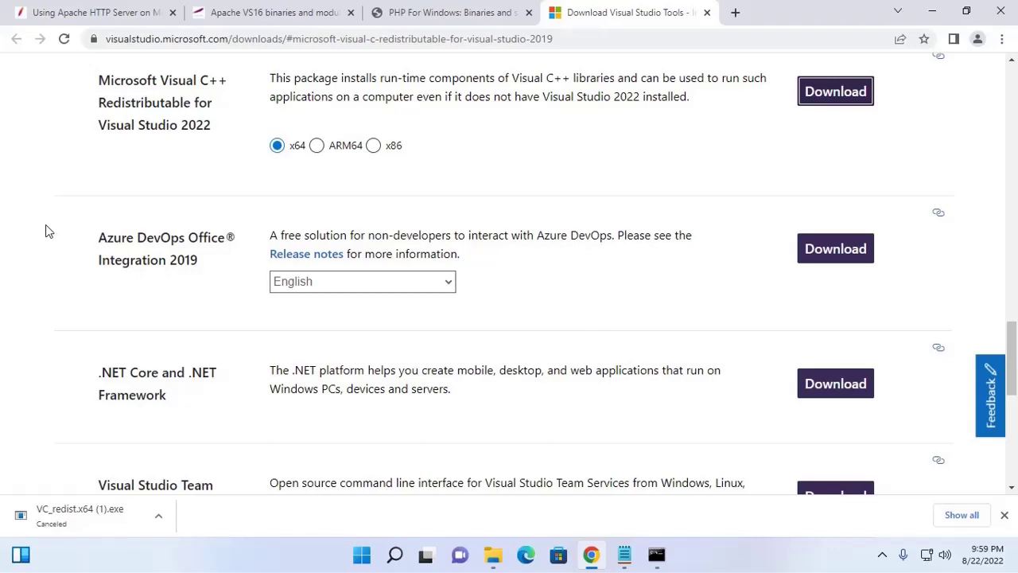
pyautogui.scroll(1, 46, 230)
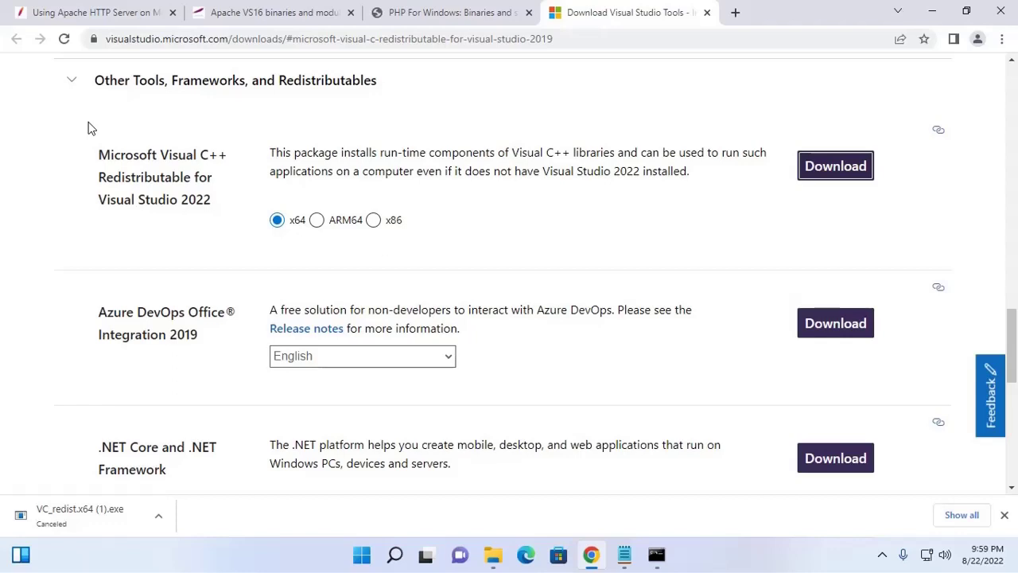
pyautogui.doubleClick(191, 200)
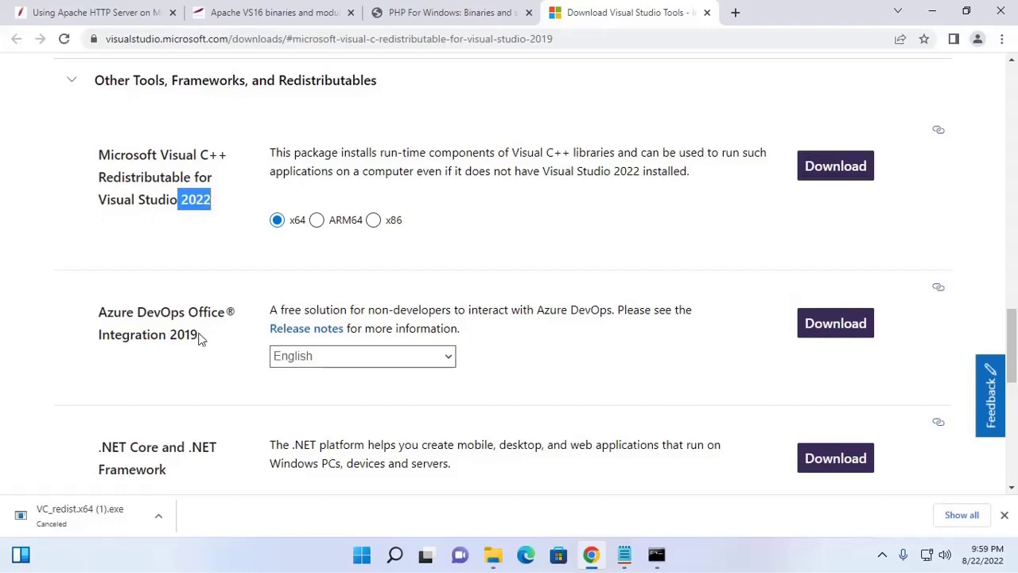
pyautogui.moveTo(171, 334); pyautogui.dragTo(203, 341)
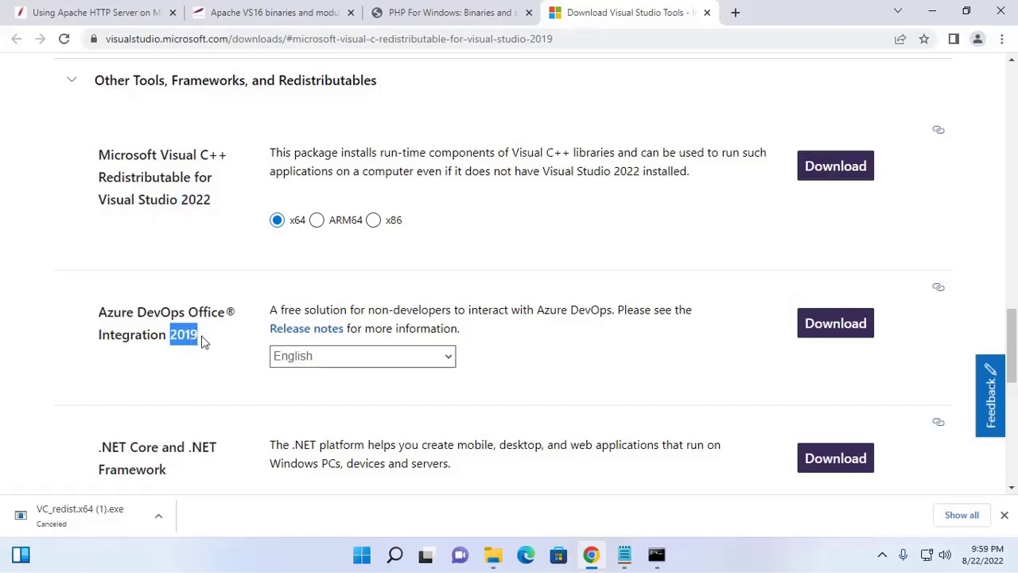
pyautogui.click(47, 297)
# Step: Switch to Command Prompt and rerun httpd.exe -k install -n "Apache24" to install the Apache service
pyautogui.click(656, 557)
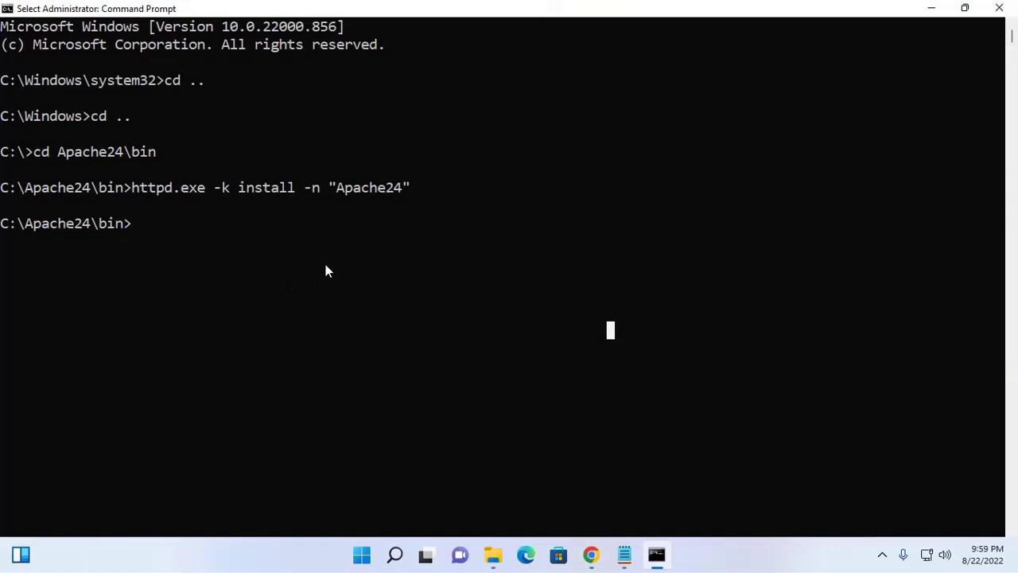
pyautogui.press('Up')
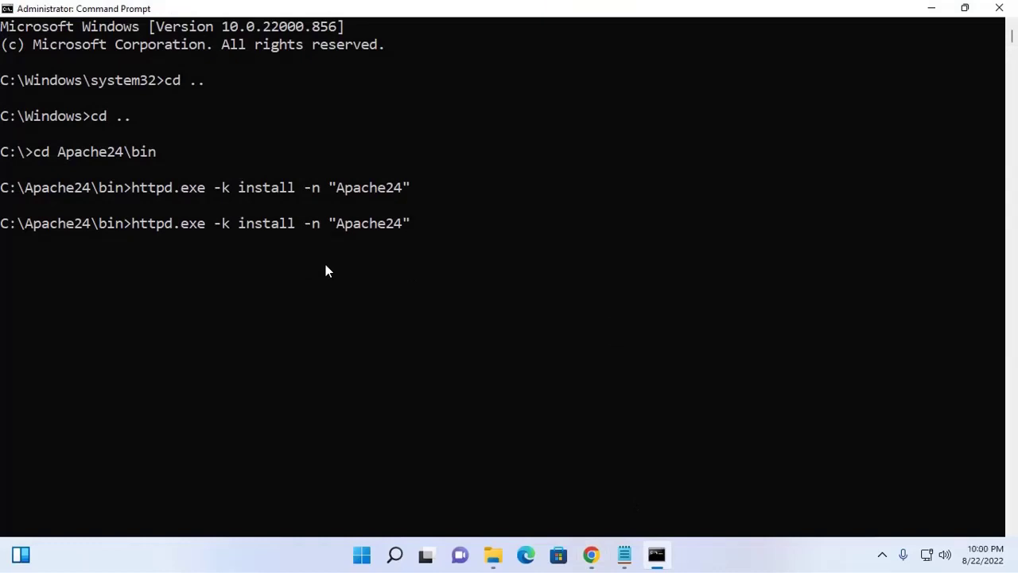
pyautogui.press('Return')
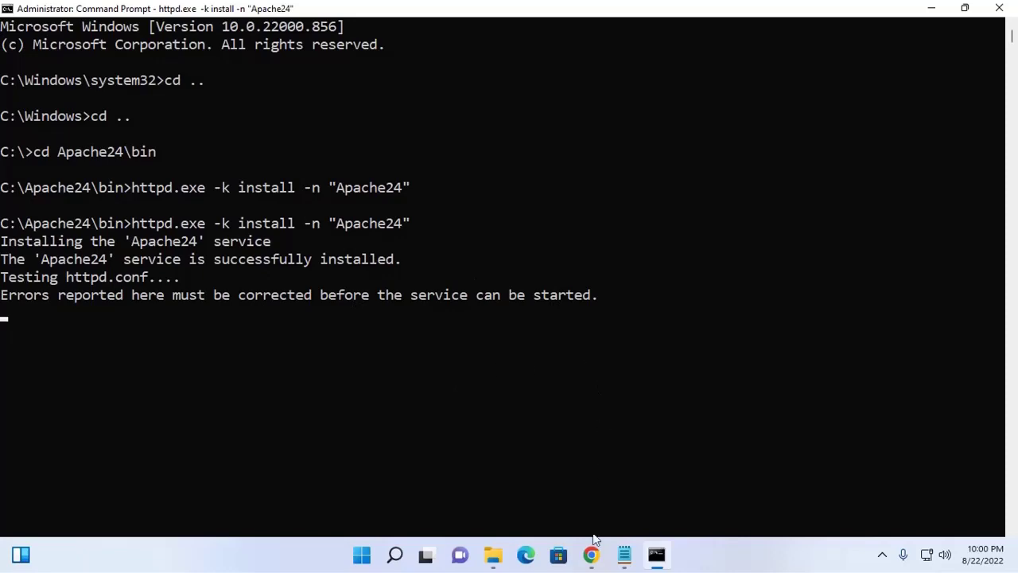
# Step: Open the Windows Services app maximized, start the Apache24 service and minimize the window
pyautogui.click(592, 556)
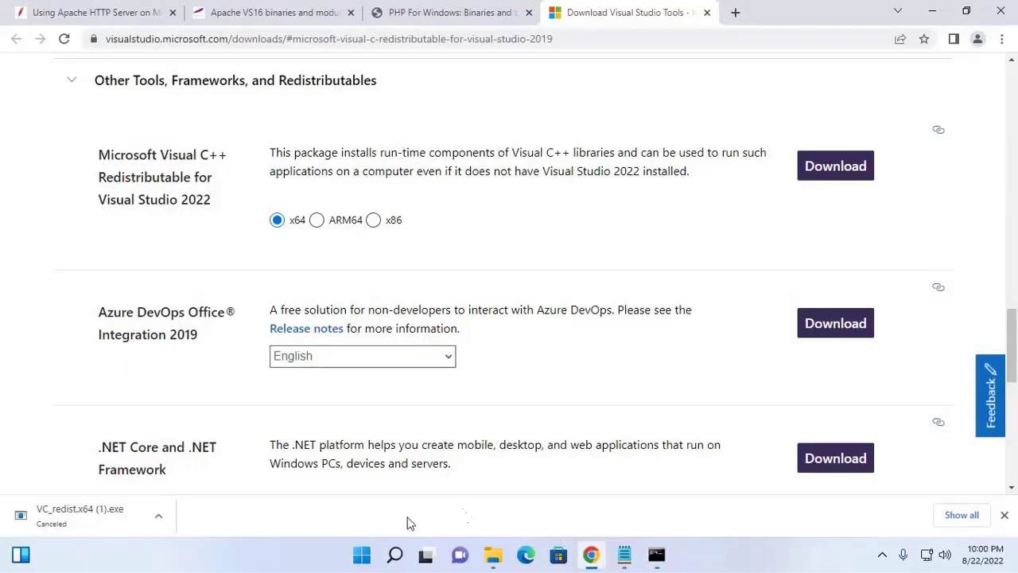
pyautogui.click(362, 555)
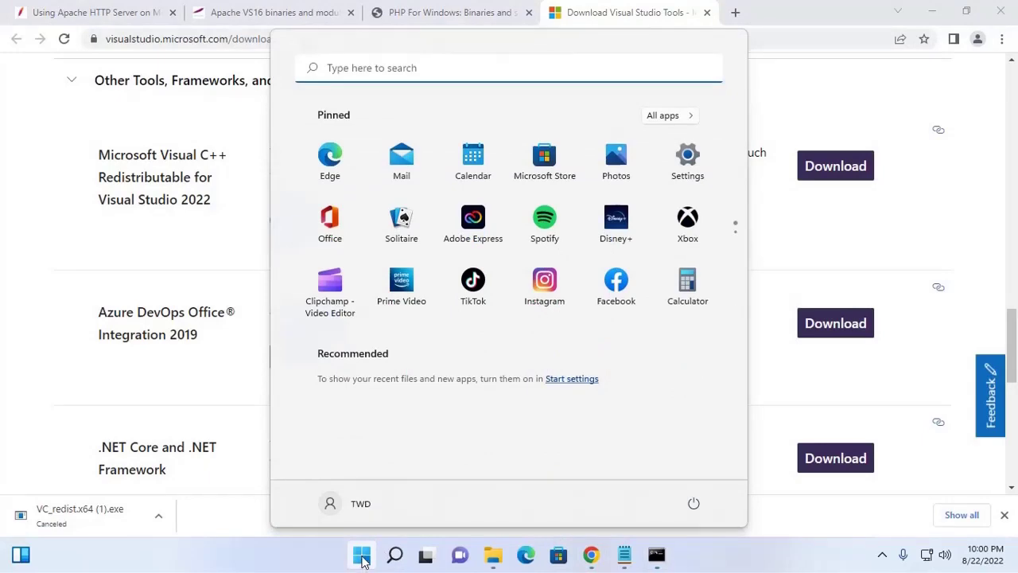
pyautogui.write('serv')
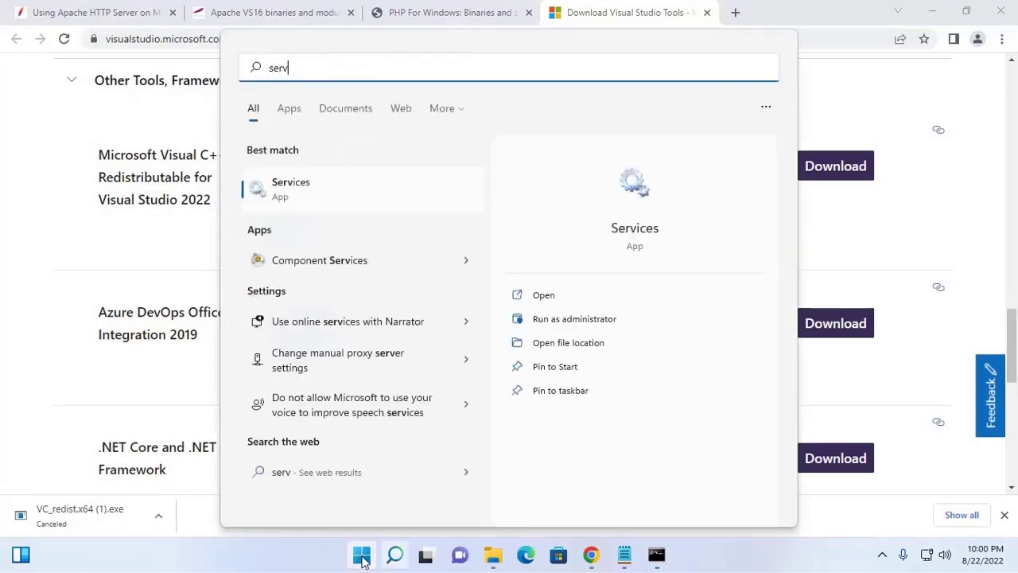
pyautogui.click(343, 191)
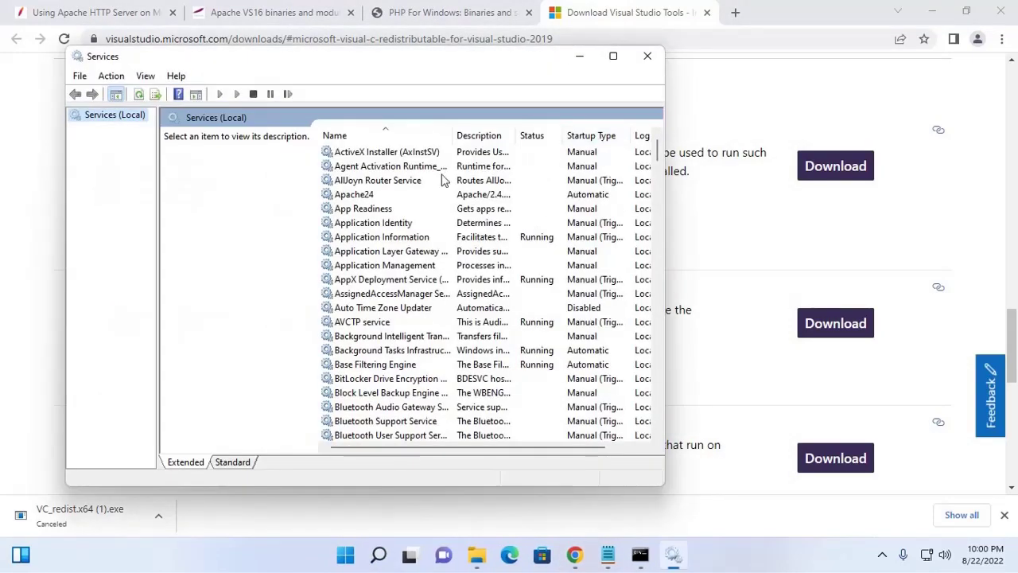
pyautogui.click(611, 55)
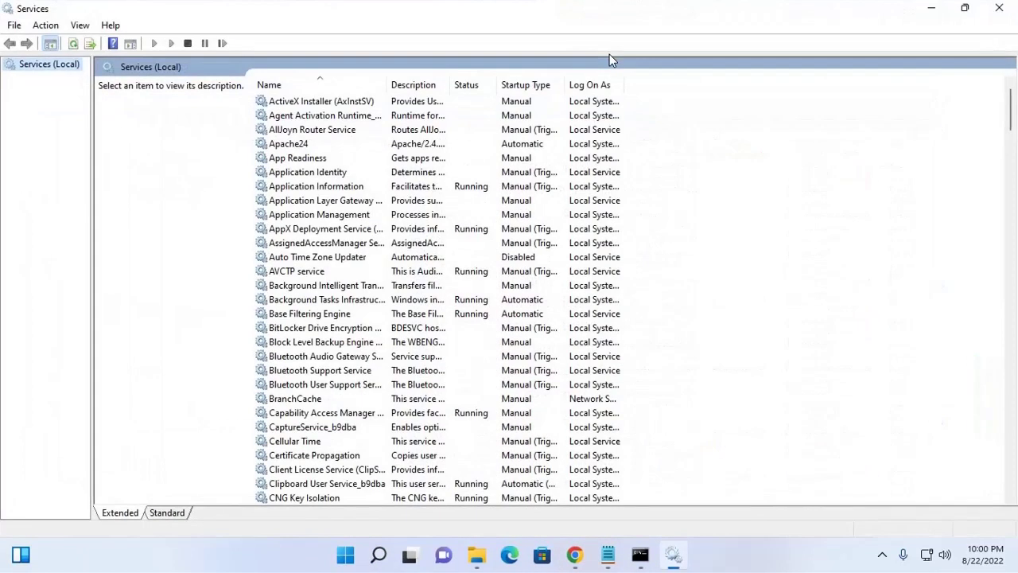
pyautogui.click(295, 146)
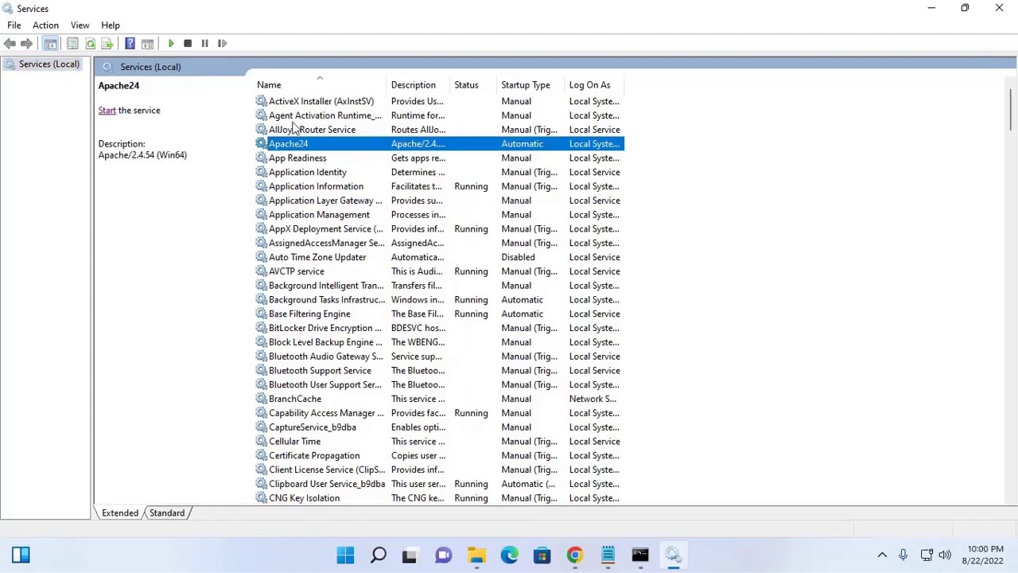
pyautogui.click(111, 112)
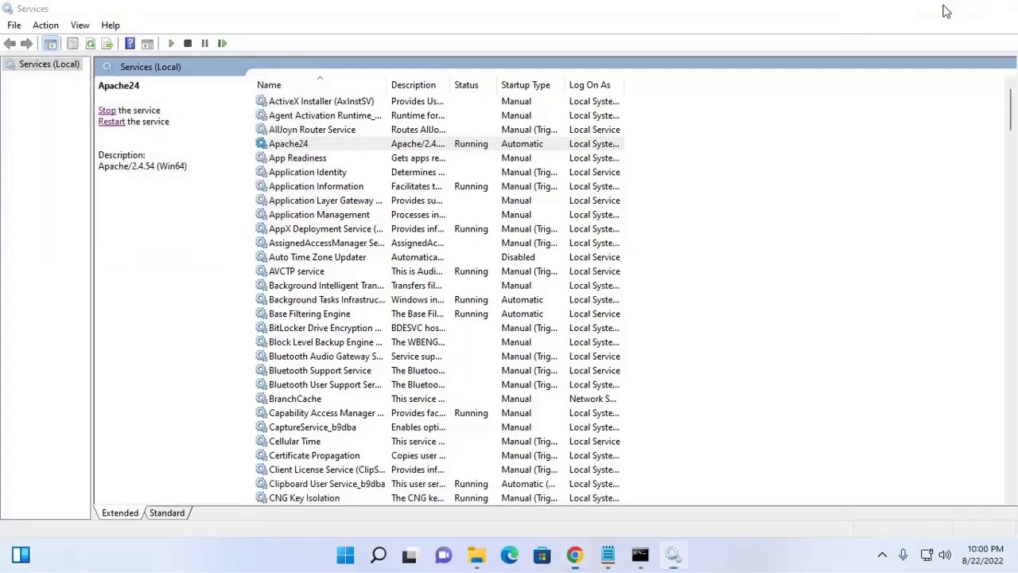
pyautogui.click(937, 8)
# Step: Open localhost in a new Chrome tab, examine the Apache test page's heading and close the downloads bar
pyautogui.hotkey('ctrl', 't')
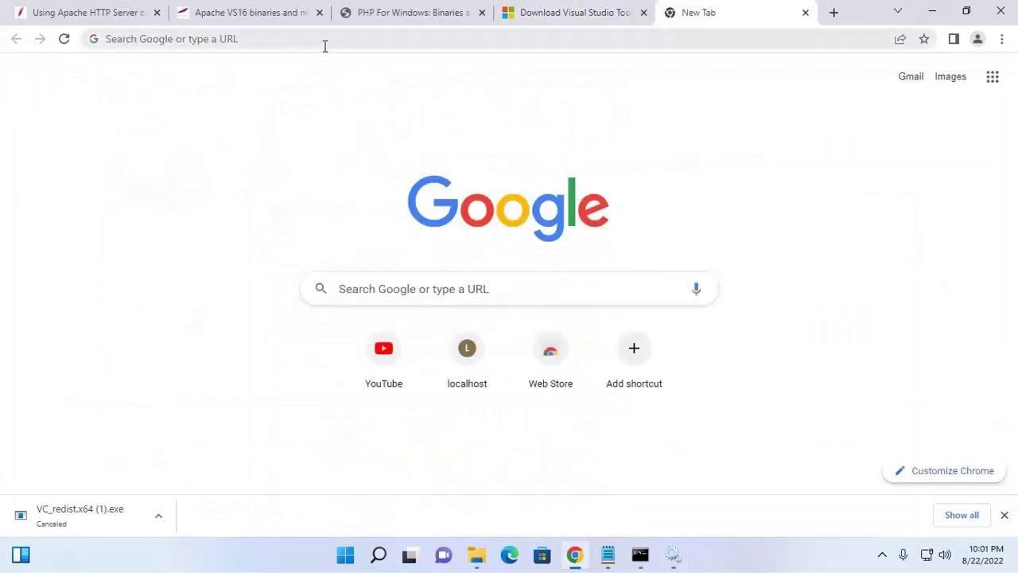
pyautogui.click(324, 40)
pyautogui.write('localhost')
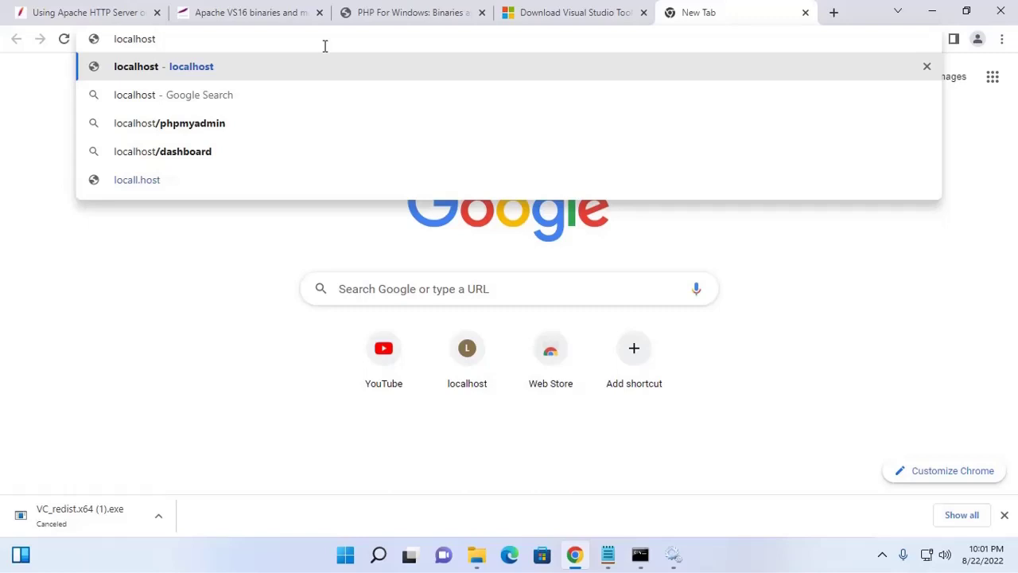
pyautogui.press('Return')
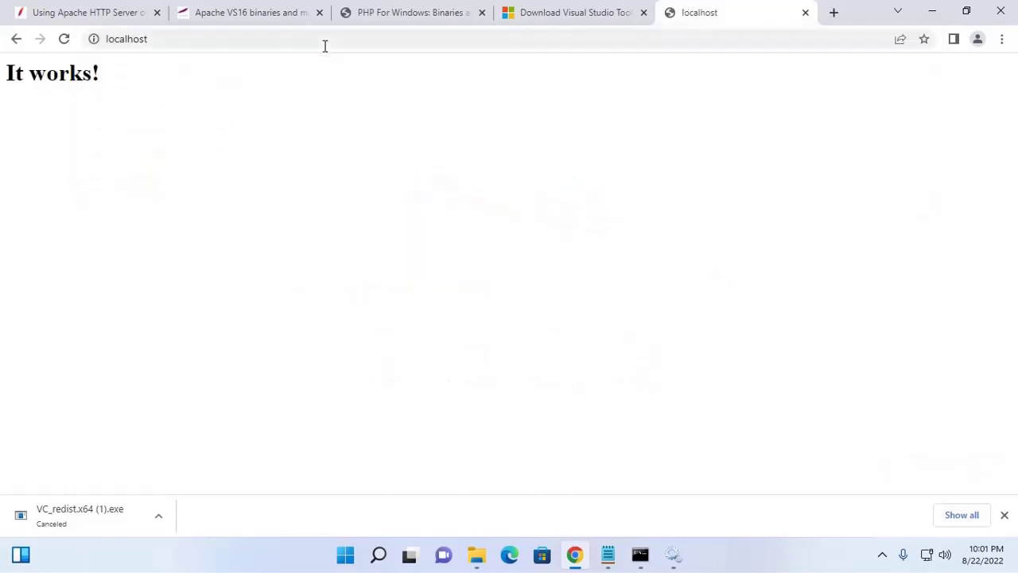
pyautogui.moveTo(99, 76); pyautogui.dragTo(5, 73)
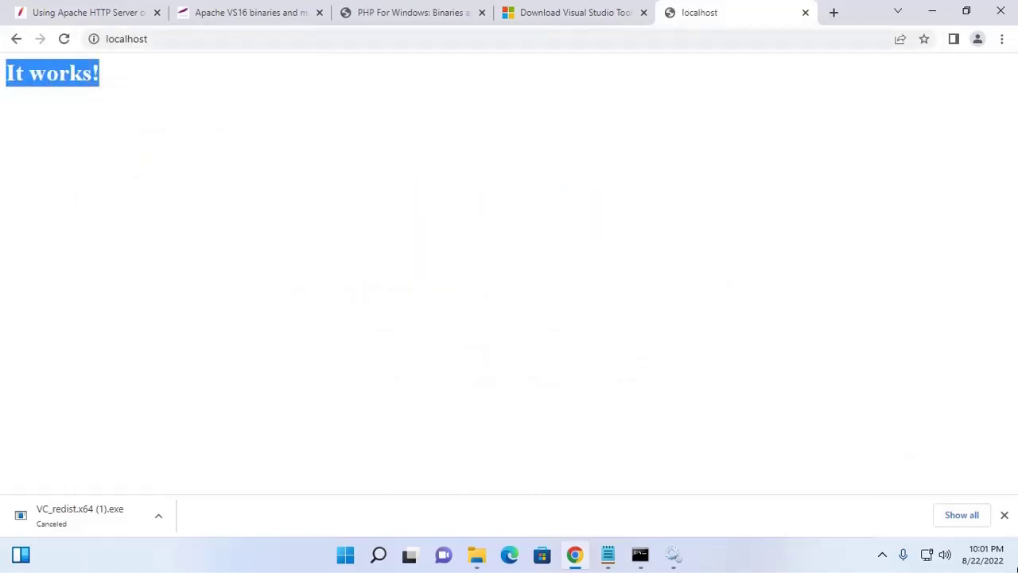
pyautogui.click(1003, 514)
pyautogui.click(113, 89)
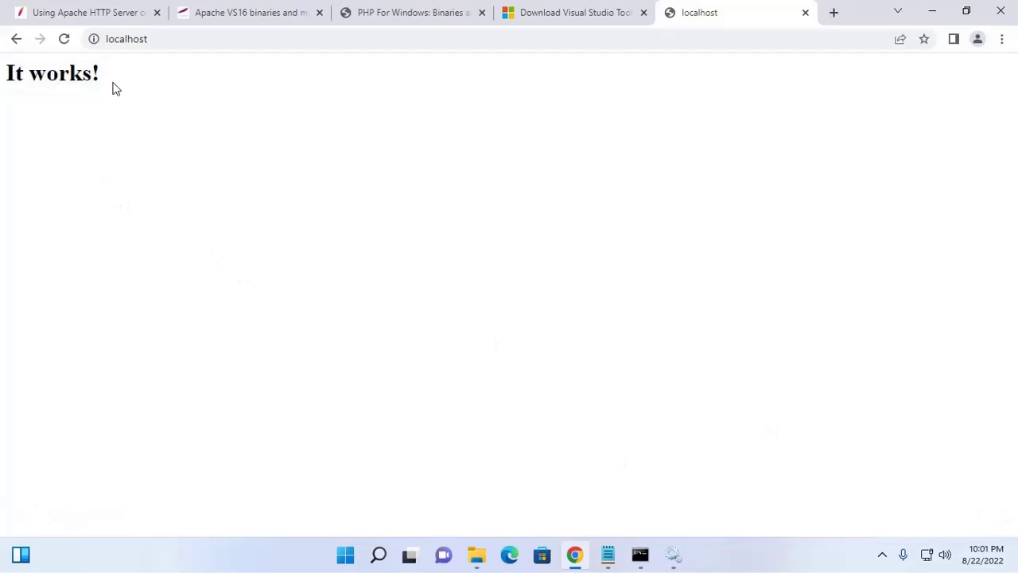
pyautogui.moveTo(119, 83); pyautogui.dragTo(2, 76)
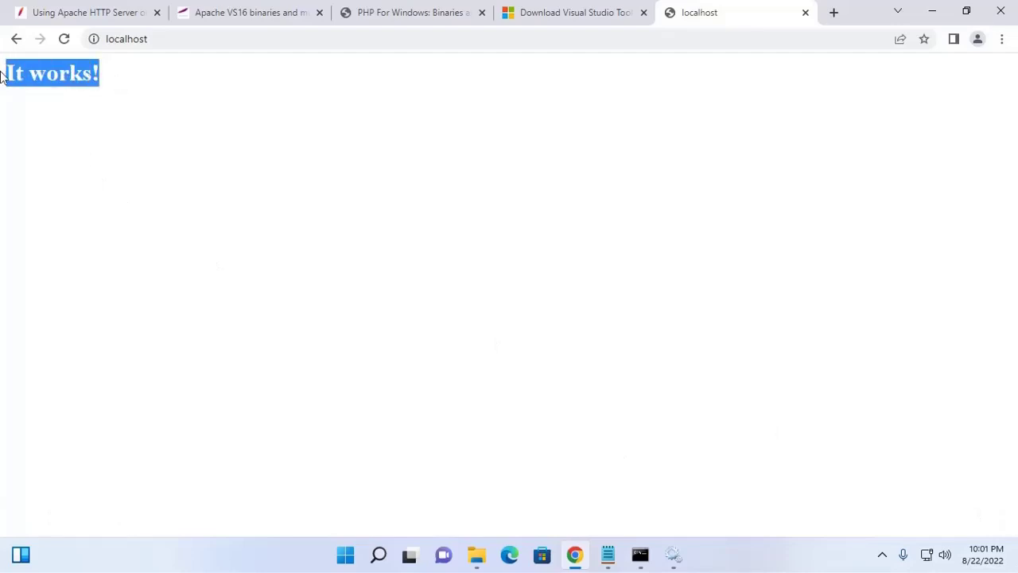
pyautogui.click(96, 176)
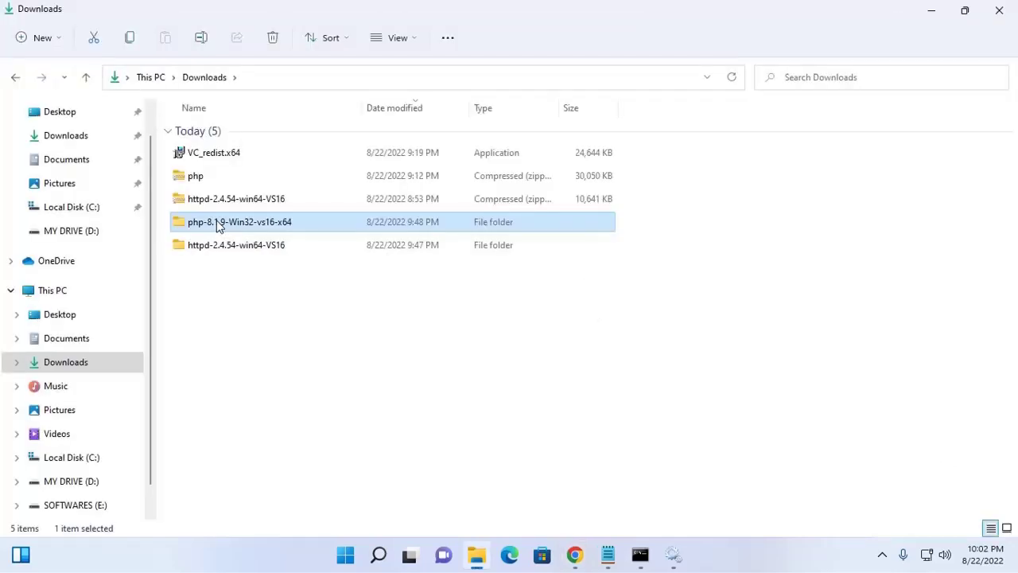
# Step: Rename the extracted php-8.1.9-Win32-vs16-x64 folder in Downloads to php
pyautogui.rightClick(218, 227)
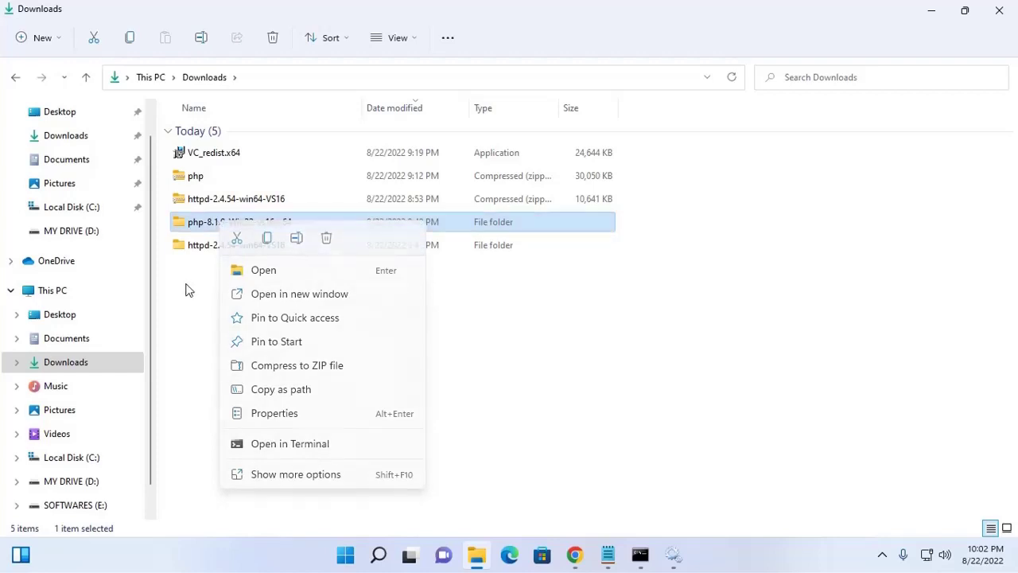
pyautogui.click(204, 227)
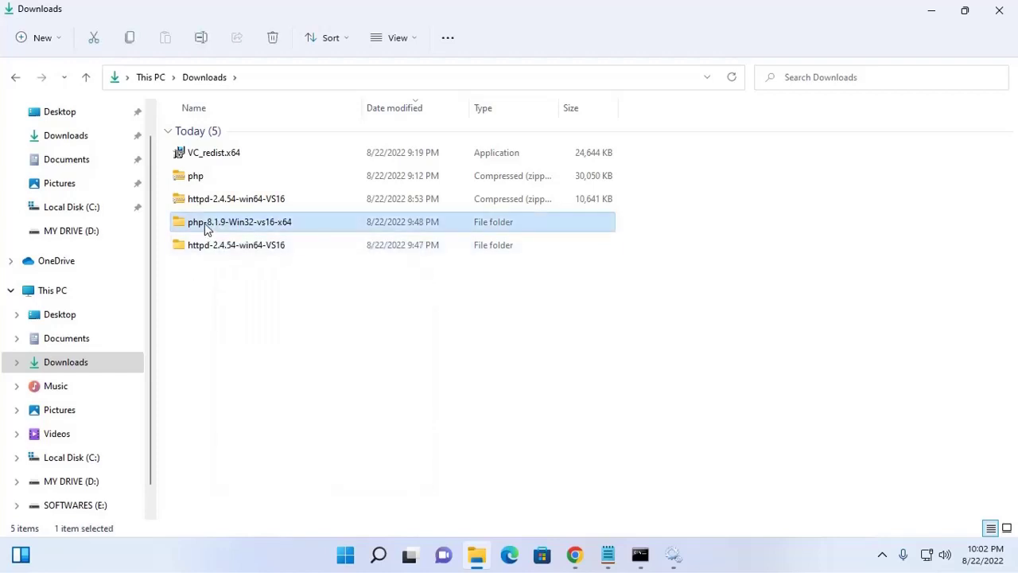
pyautogui.rightClick(234, 225)
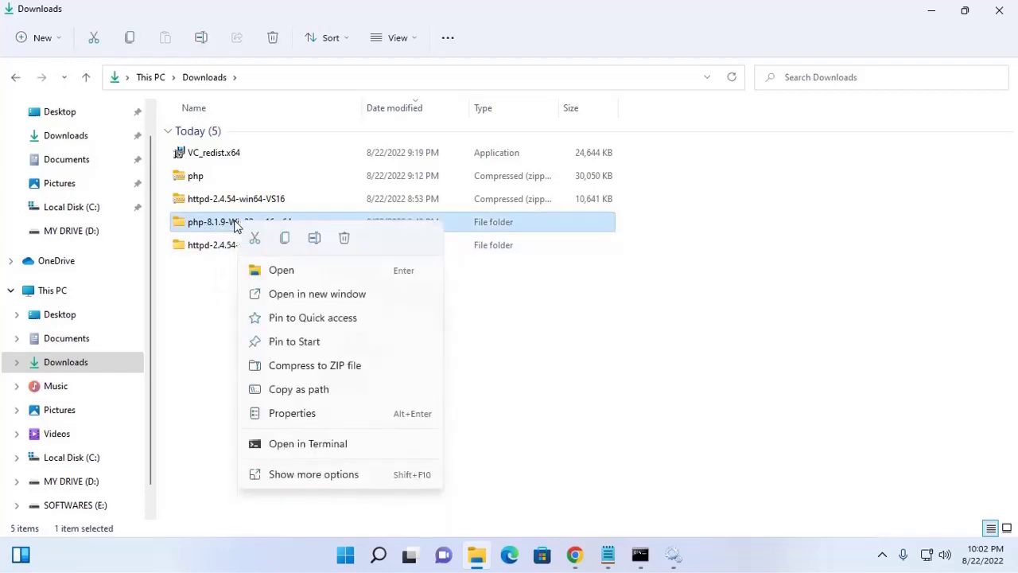
pyautogui.click(291, 474)
pyautogui.click(337, 438)
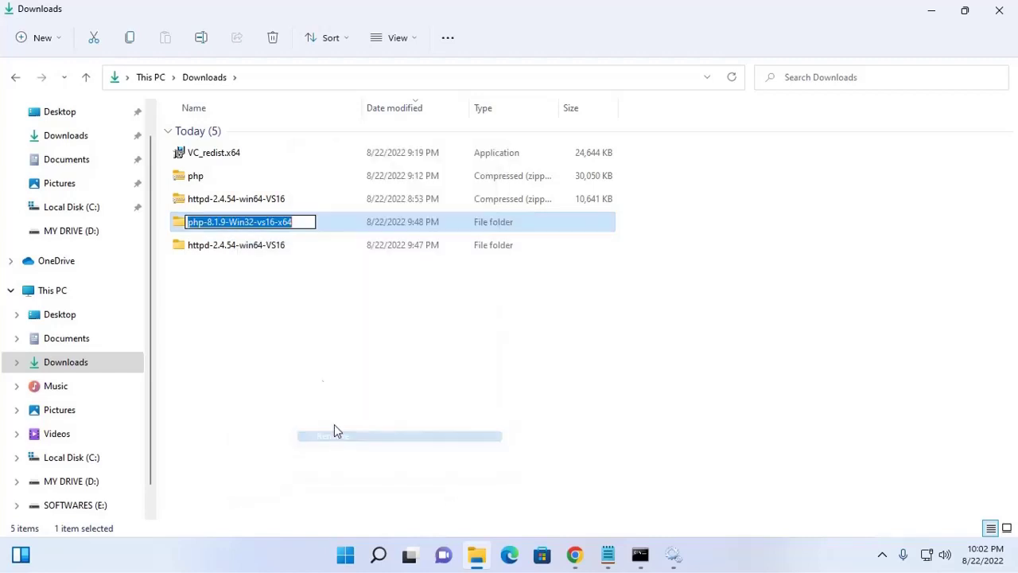
pyautogui.moveTo(296, 223); pyautogui.dragTo(204, 224)
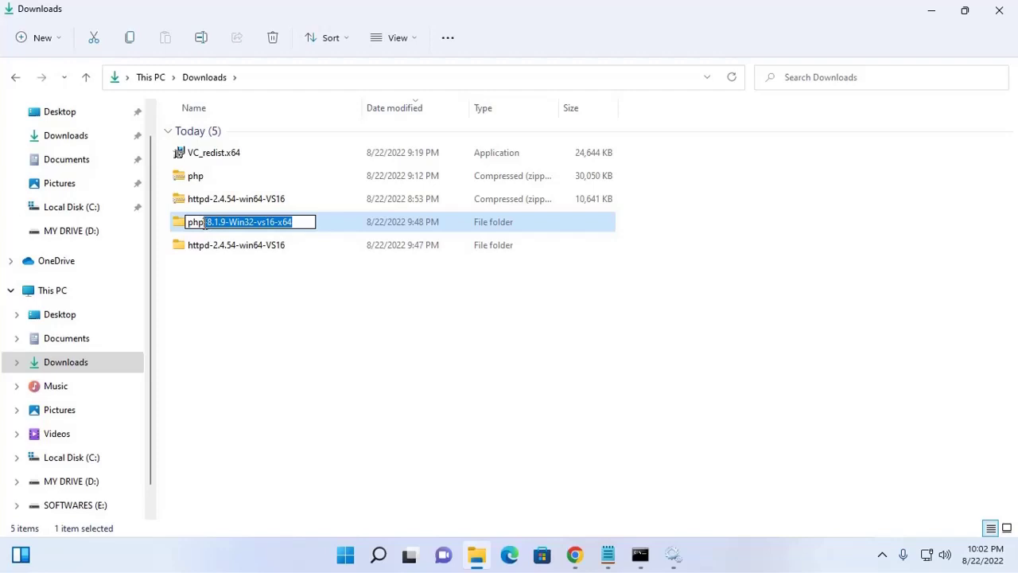
pyautogui.press('BackSpace')
pyautogui.press('Return')
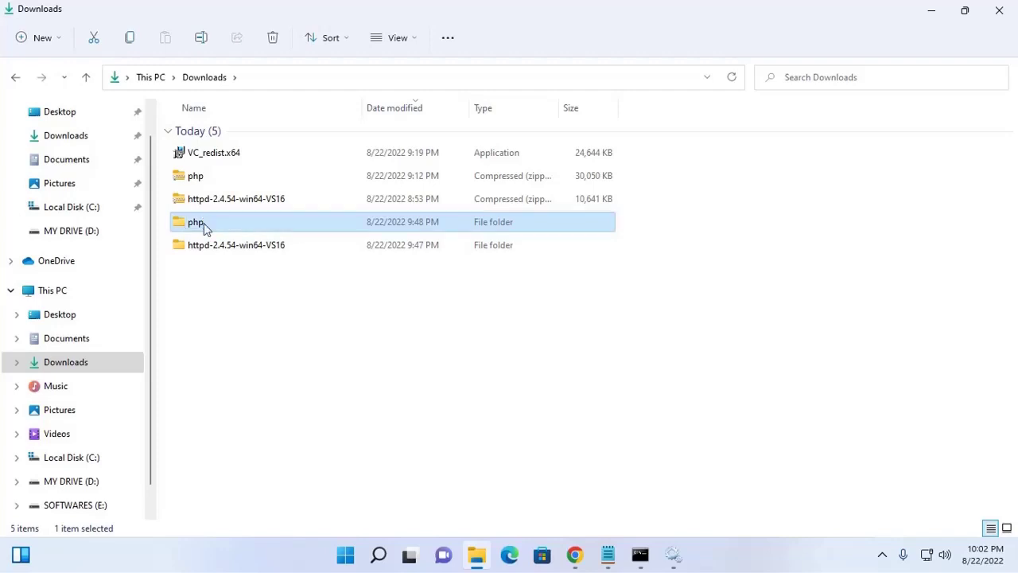
# Step: Copy the renamed php folder from Downloads into the root of Local Disk (C:)
pyautogui.rightClick(209, 226)
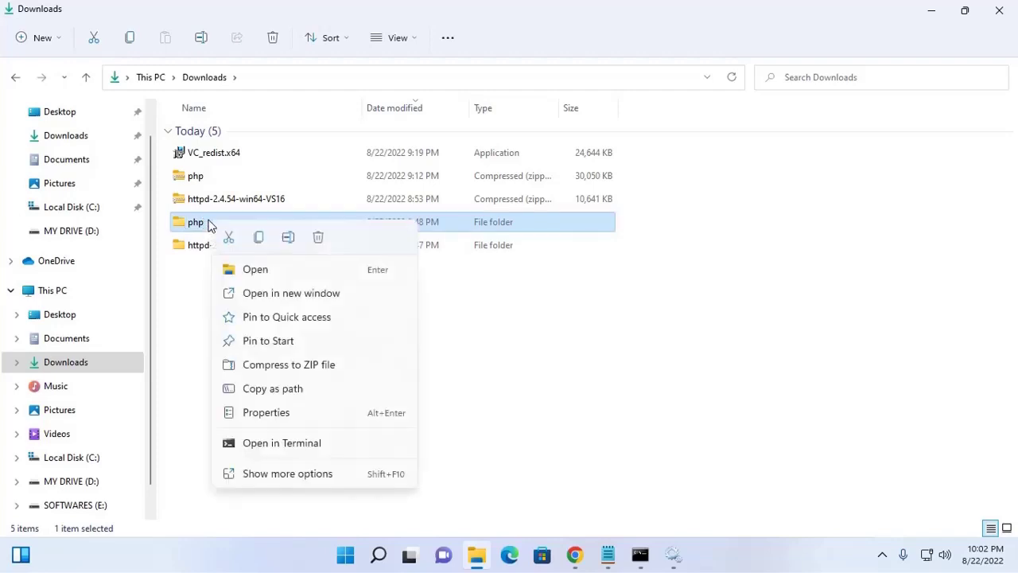
pyautogui.click(258, 239)
pyautogui.click(161, 347)
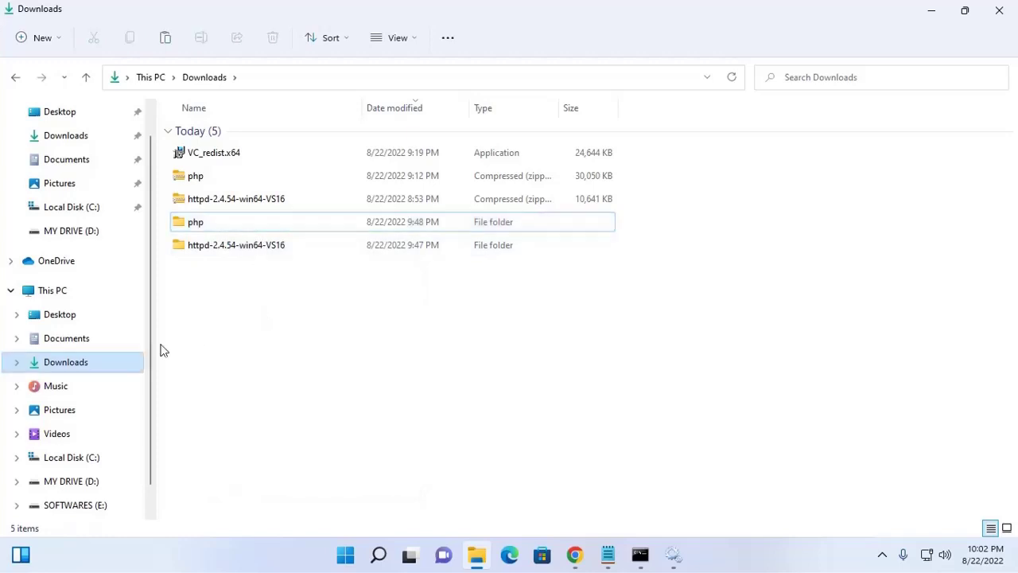
pyautogui.click(82, 457)
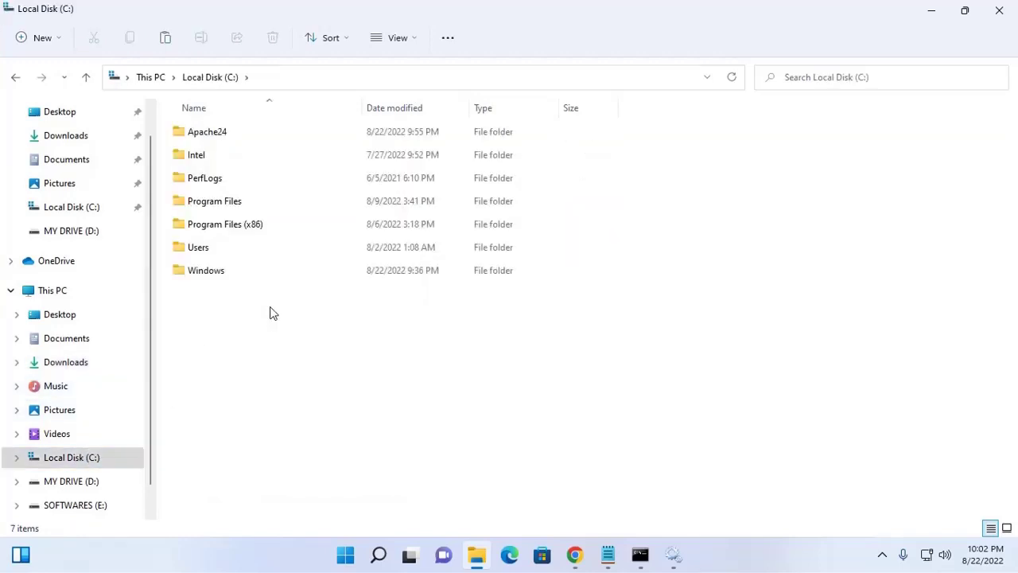
pyautogui.rightClick(270, 312)
pyautogui.click(290, 325)
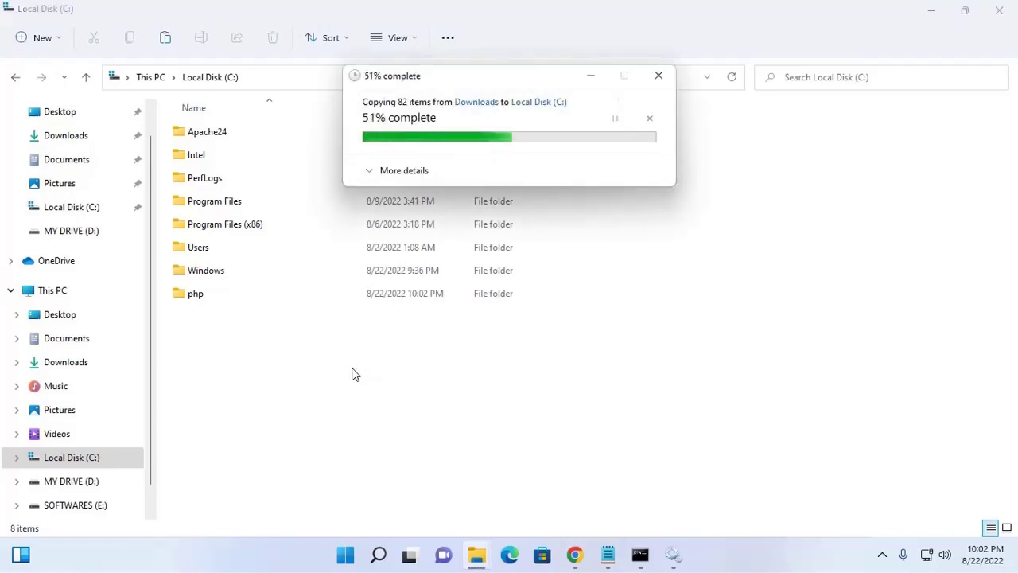
pyautogui.click(253, 334)
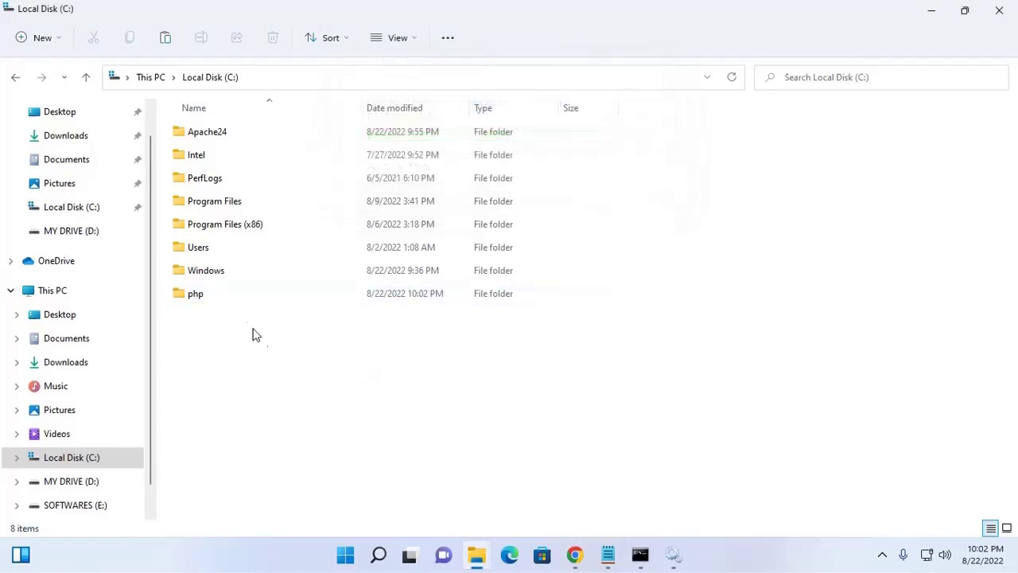
# Step: Open the php folder on Local Disk (C:) and copy its folder path
pyautogui.doubleClick(228, 295)
pyautogui.click(318, 76)
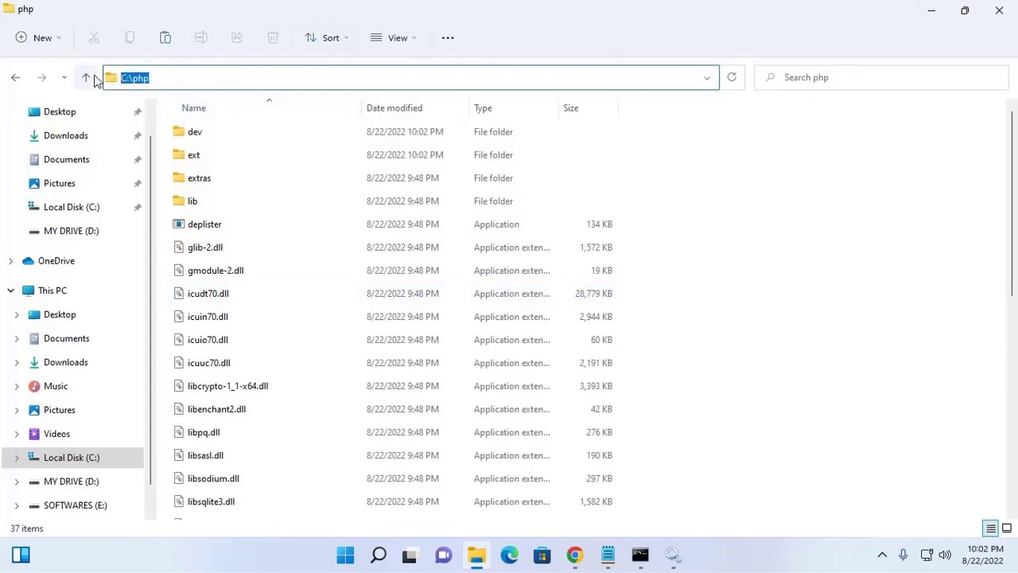
pyautogui.click(878, 308)
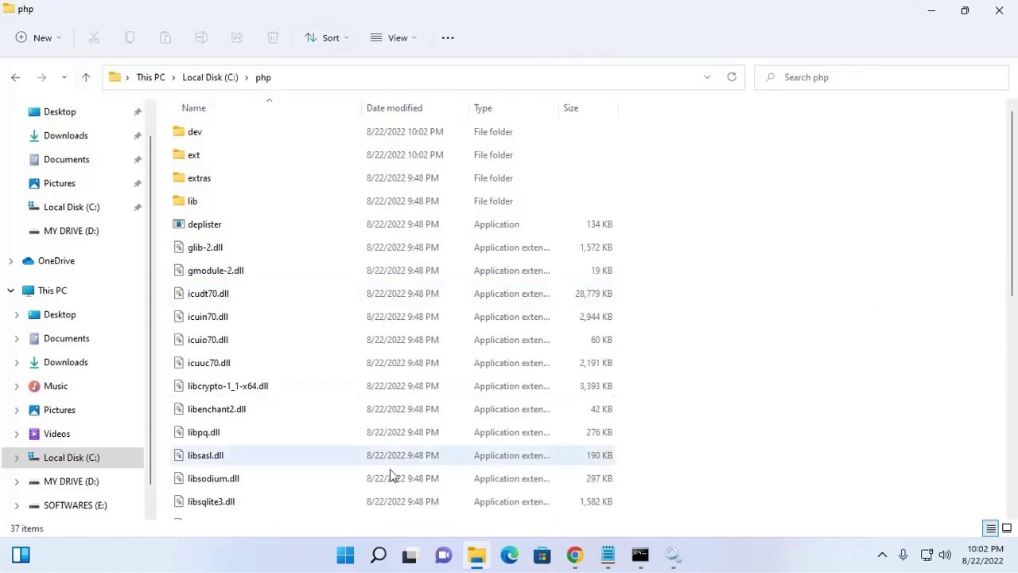
# Step: Search Windows for "envi", open the system environment variables settings and show the Environment Variables dialog
pyautogui.click(348, 556)
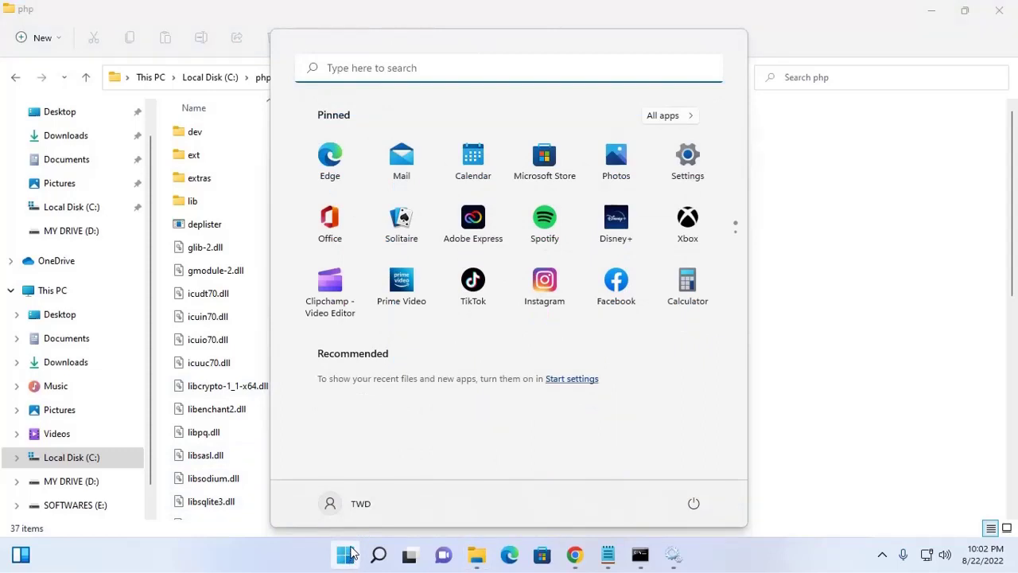
pyautogui.write('envi')
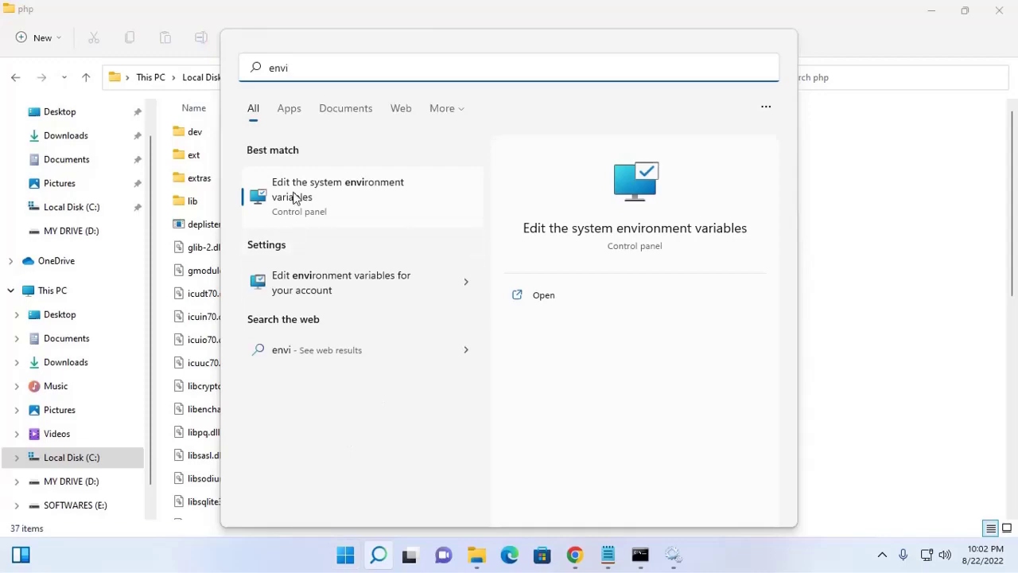
pyautogui.click(347, 189)
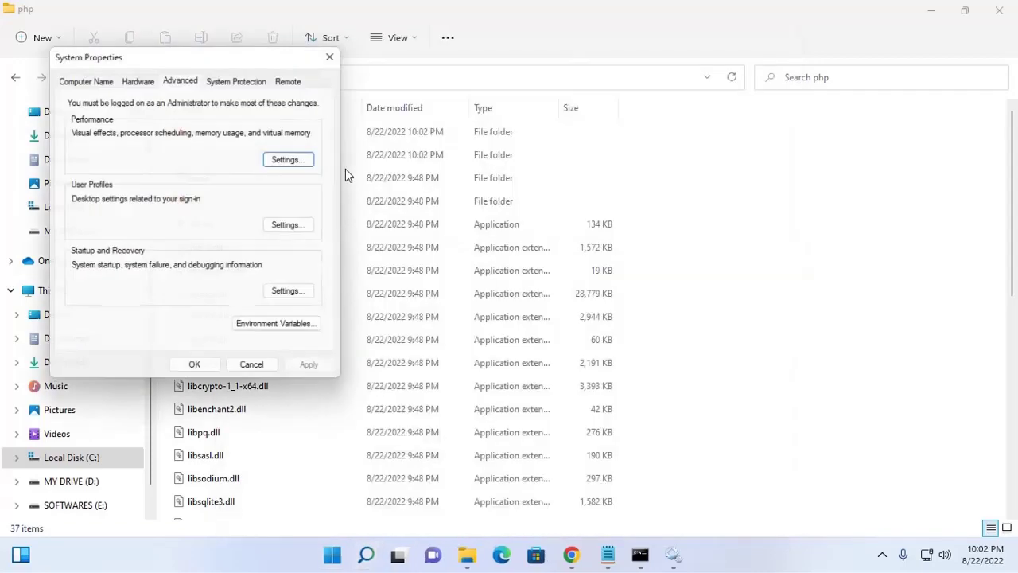
pyautogui.click(262, 331)
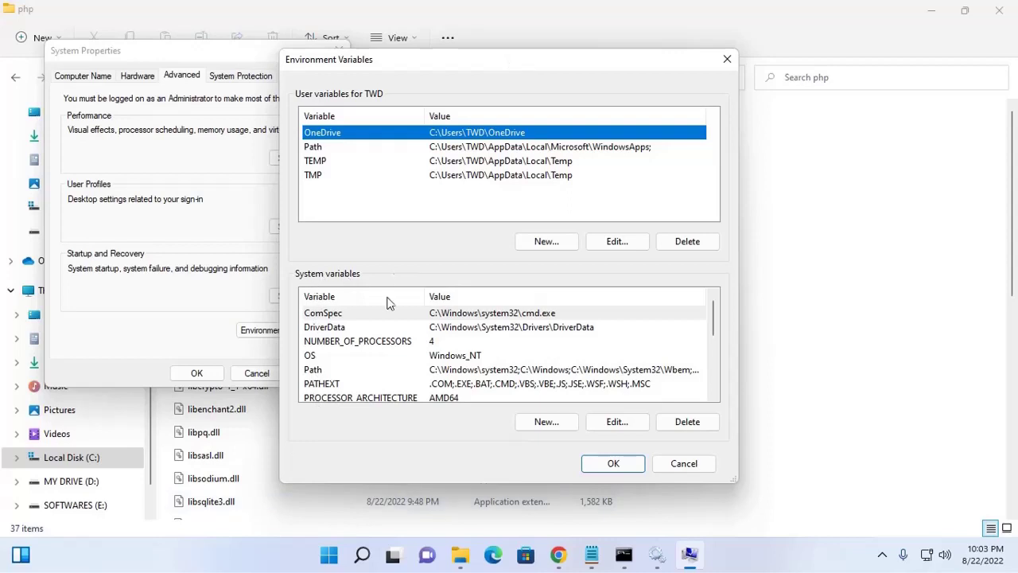
# Step: Add C:\php as a new entry in the system Path variable and accept all the open dialogs
pyautogui.click(321, 368)
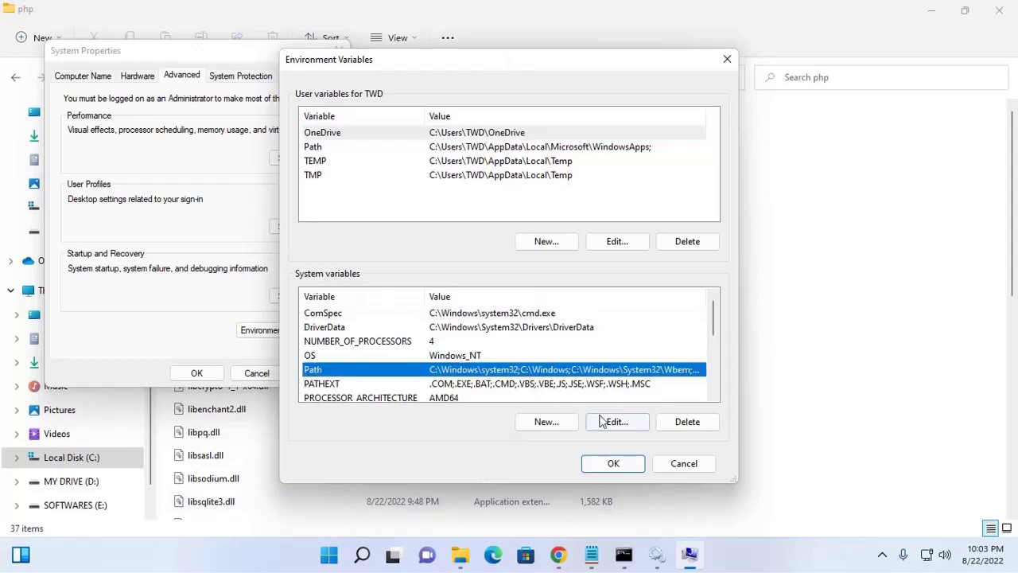
pyautogui.click(617, 421)
pyautogui.click(658, 129)
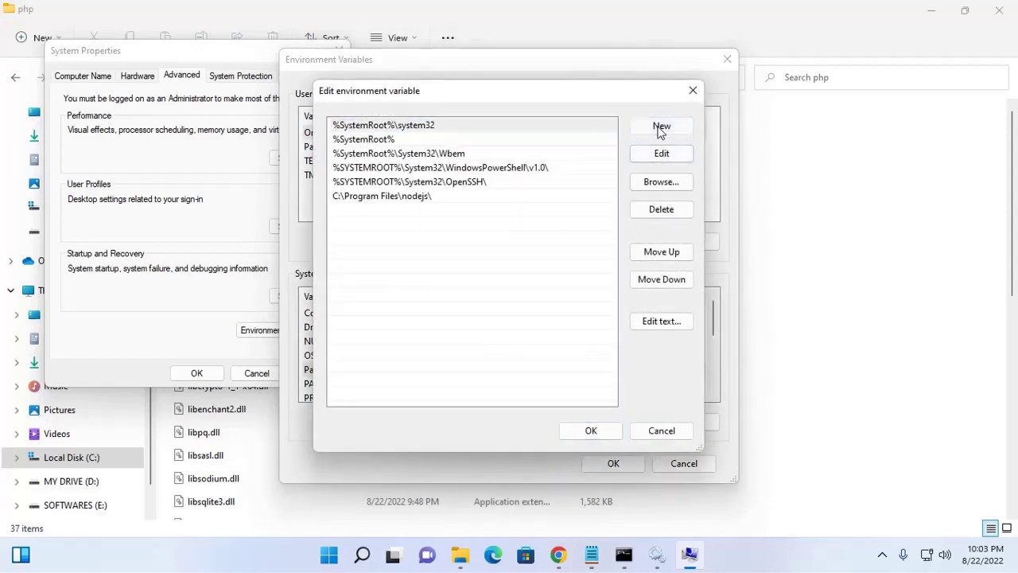
pyautogui.hotkey('ctrl', 'v')
pyautogui.moveTo(364, 211); pyautogui.dragTo(330, 213)
pyautogui.click(507, 279)
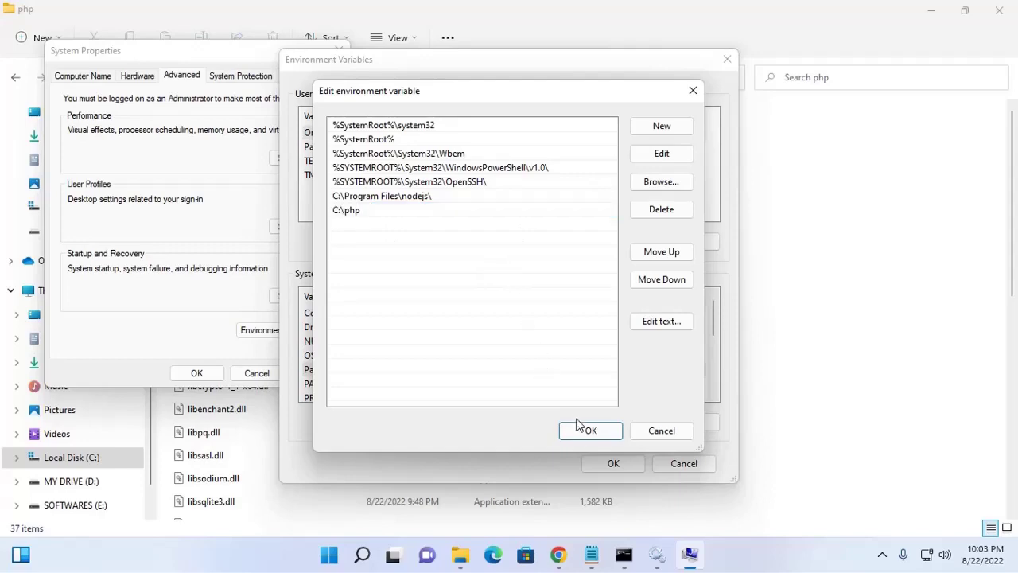
pyautogui.click(591, 430)
pyautogui.click(613, 463)
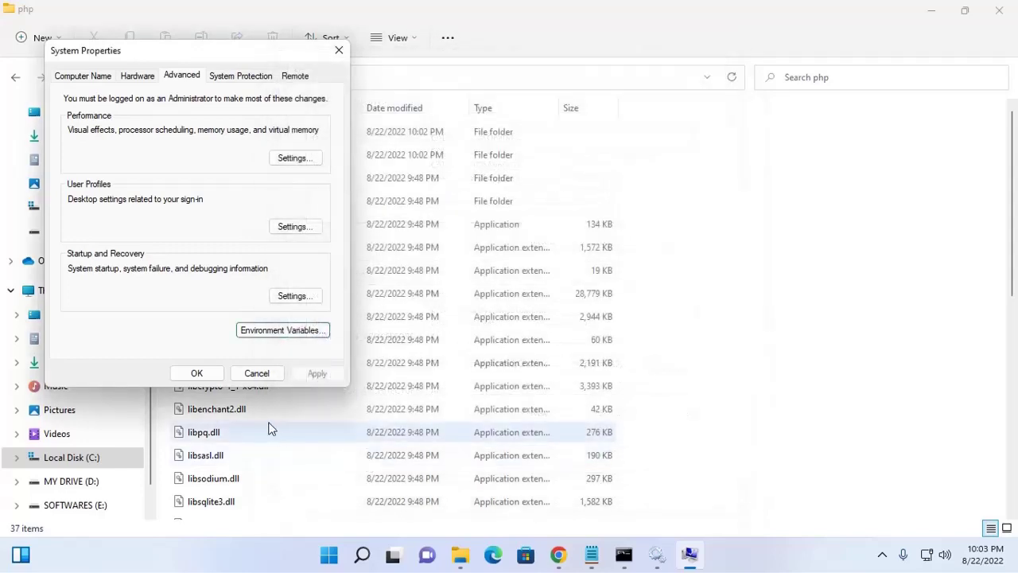
pyautogui.click(197, 373)
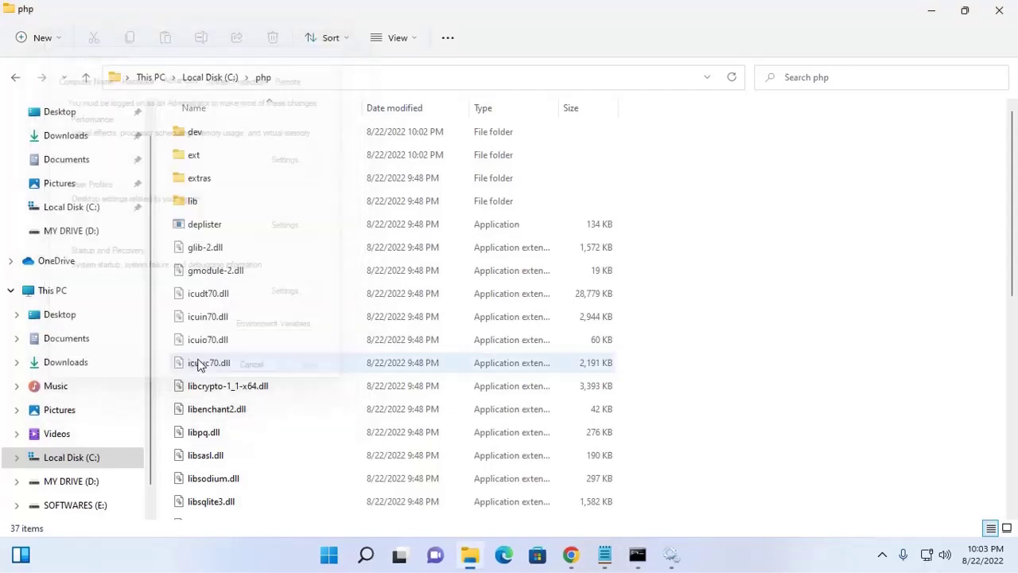
# Step: Minimize File Explorer and open a new, maximized Command Prompt window
pyautogui.click(939, 16)
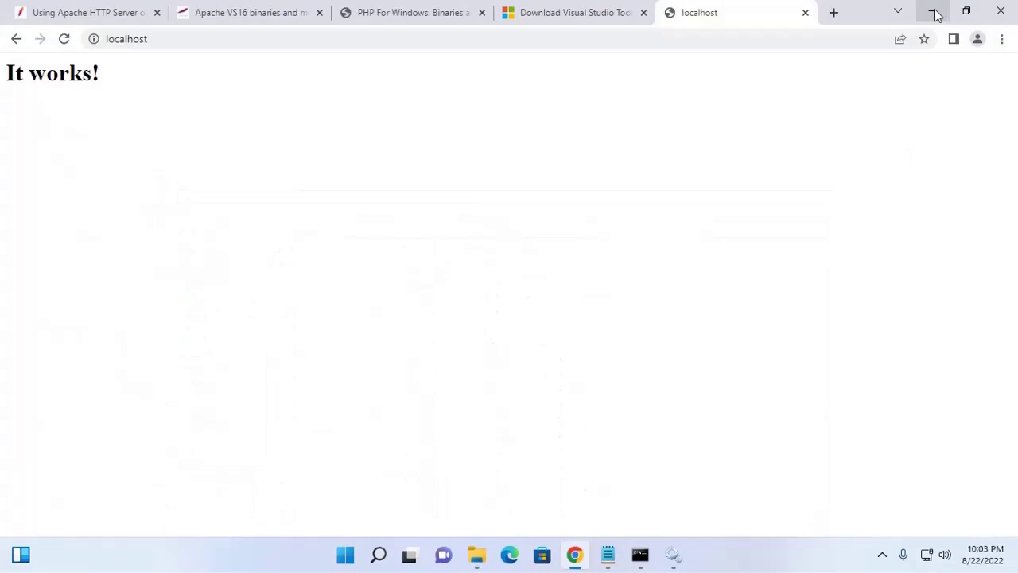
pyautogui.click(345, 554)
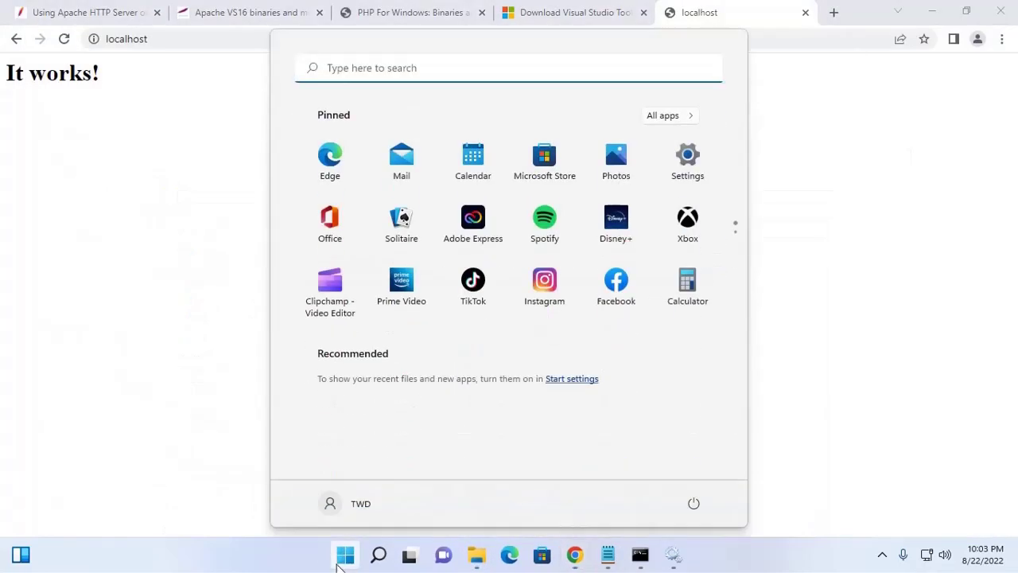
pyautogui.write('cmd')
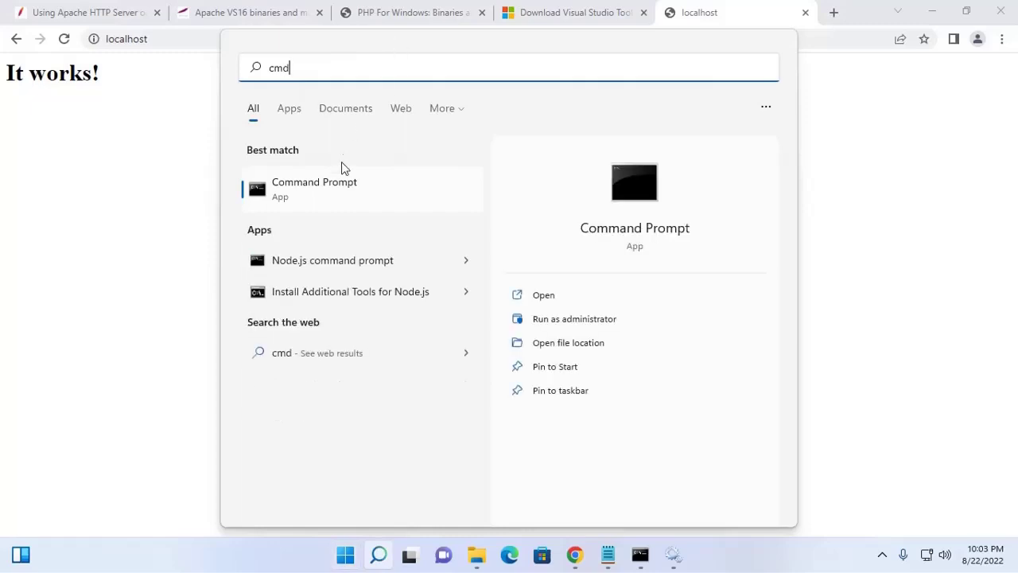
pyautogui.click(342, 194)
pyautogui.click(845, 17)
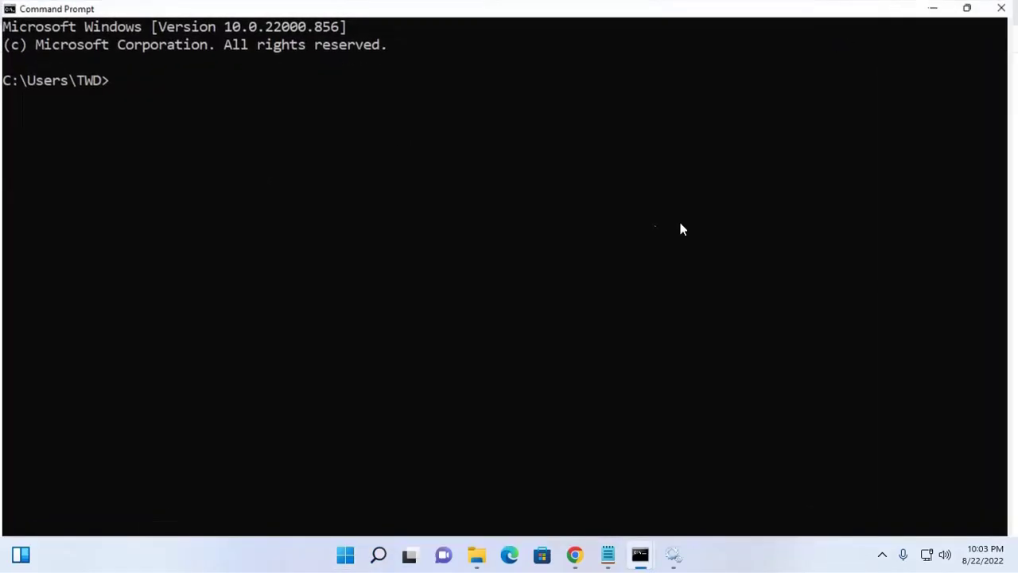
# Step: Run php -v, examine the reported PHP version and minimize the Command Prompt
pyautogui.write('ph')
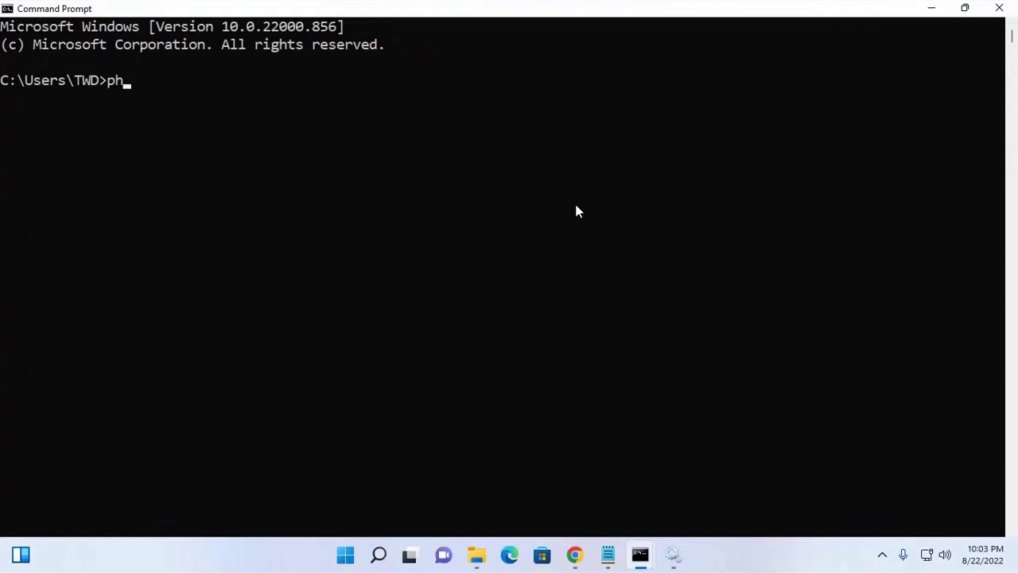
pyautogui.write('p -v')
pyautogui.press('Return')
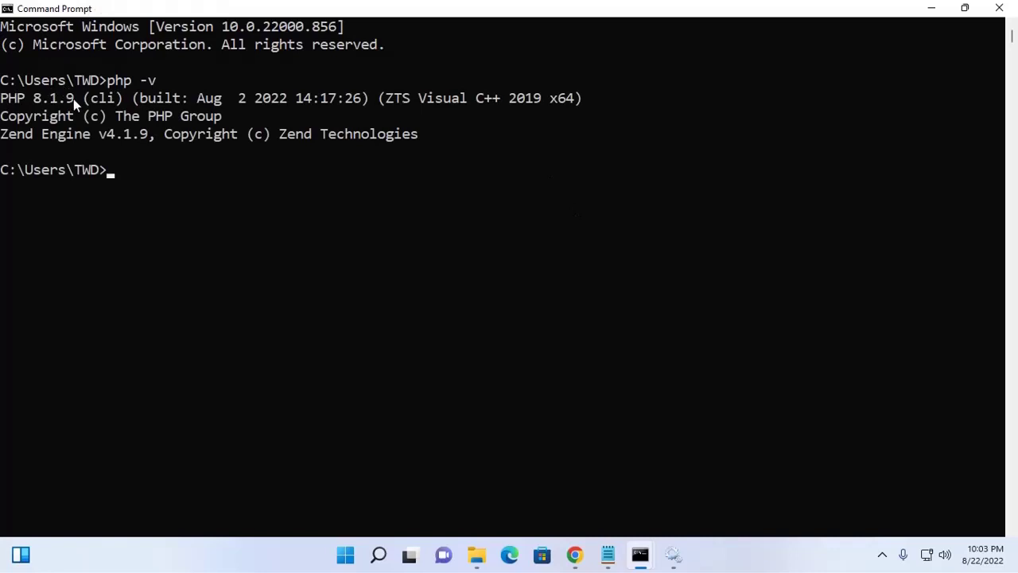
pyautogui.moveTo(73, 98); pyautogui.dragTo(3, 100)
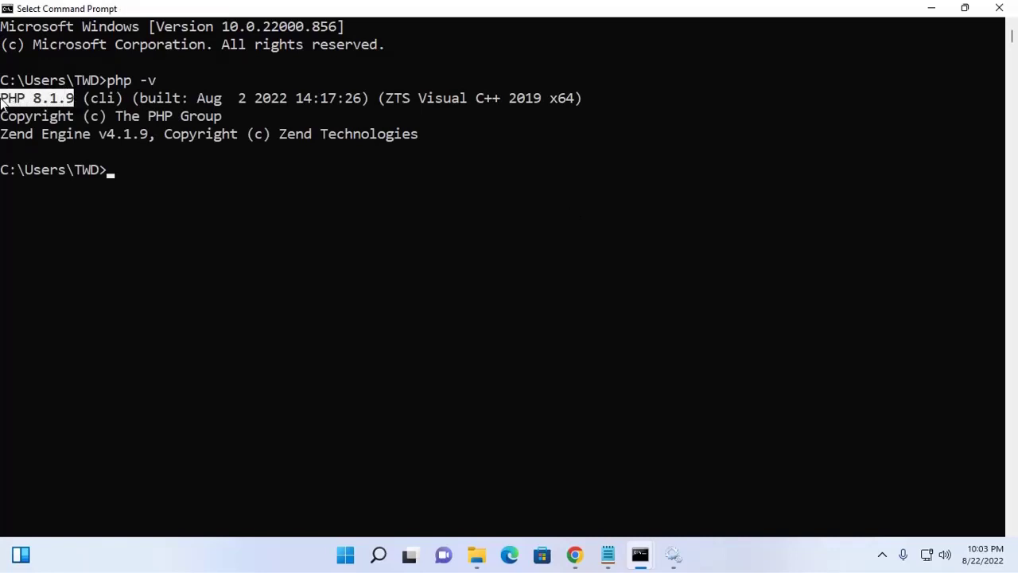
pyautogui.click(170, 175)
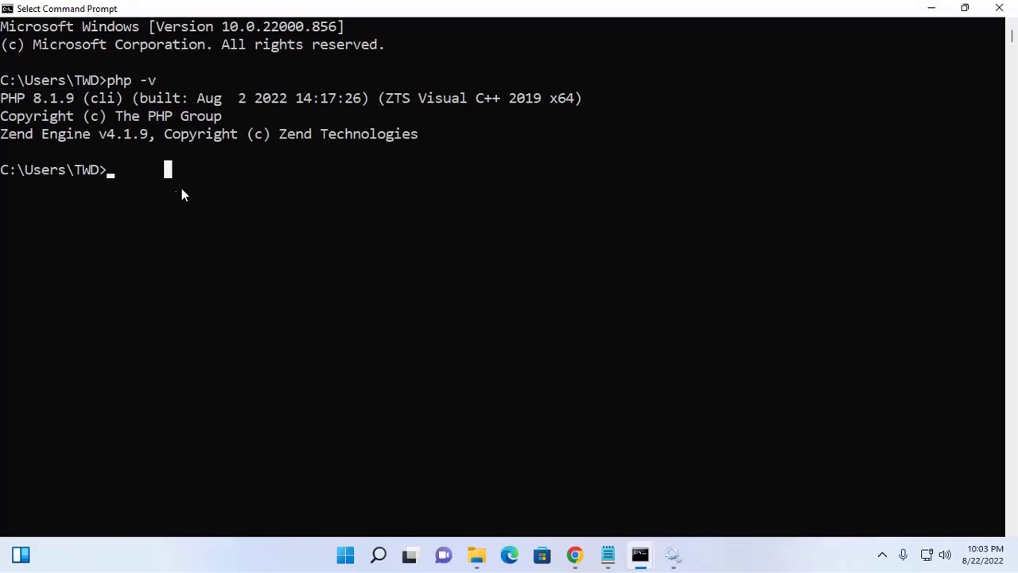
pyautogui.click(933, 10)
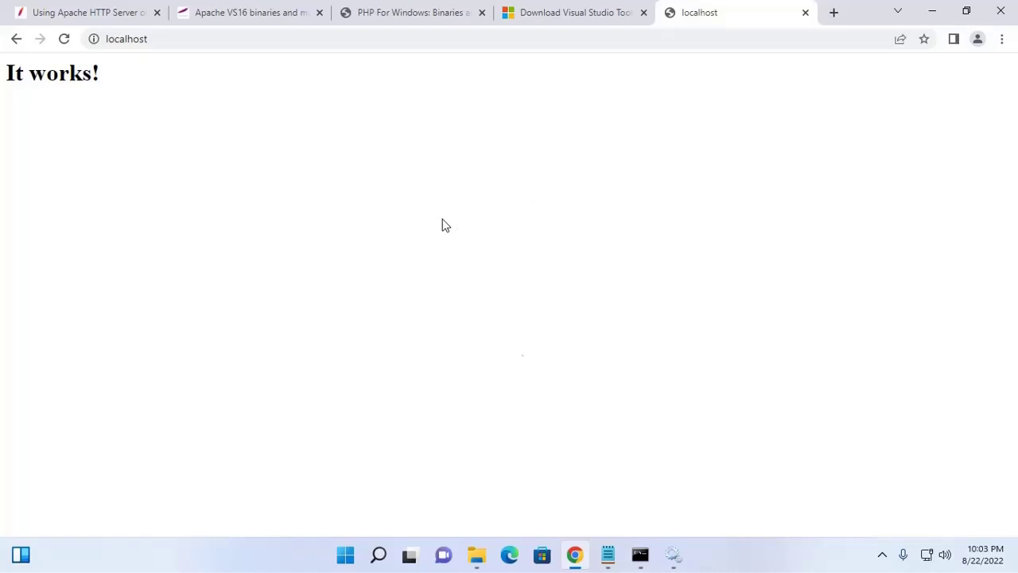
# Step: Switch to File Explorer, go to C:\Apache24\conf and open the httpd configuration file in Notepad
pyautogui.click(476, 554)
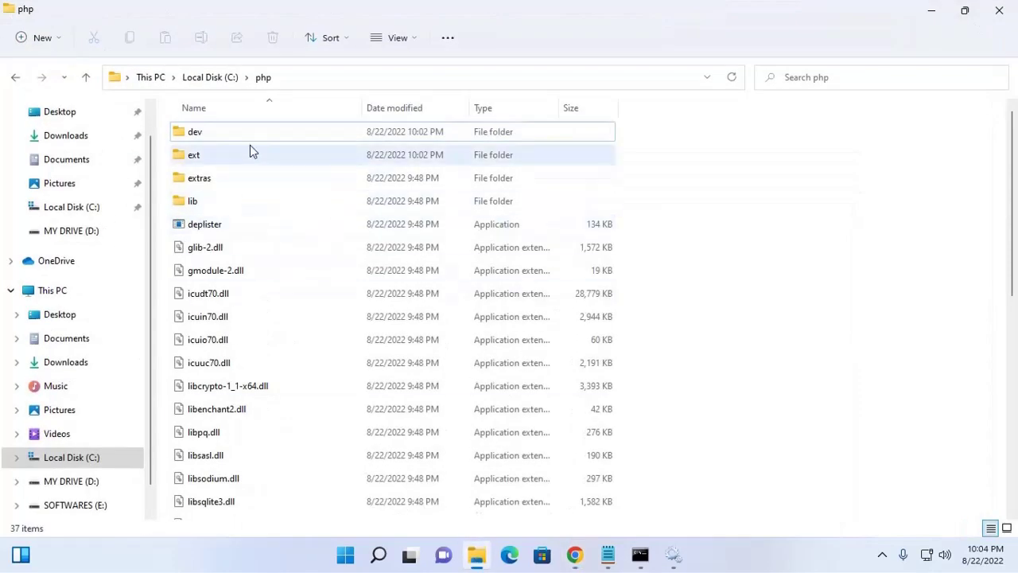
pyautogui.click(213, 77)
pyautogui.doubleClick(219, 132)
pyautogui.doubleClick(209, 182)
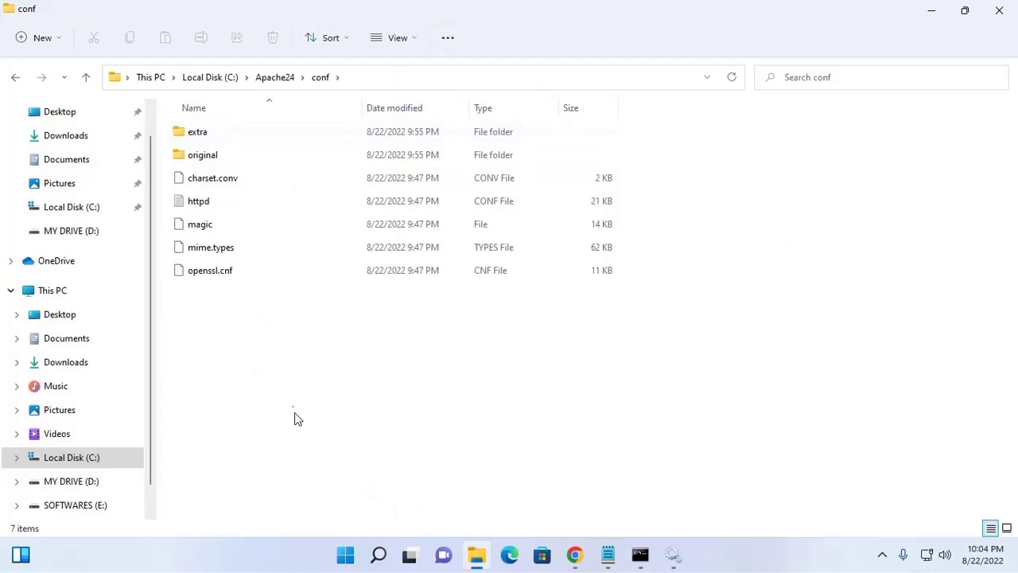
pyautogui.click(201, 206)
pyautogui.rightClick(200, 206)
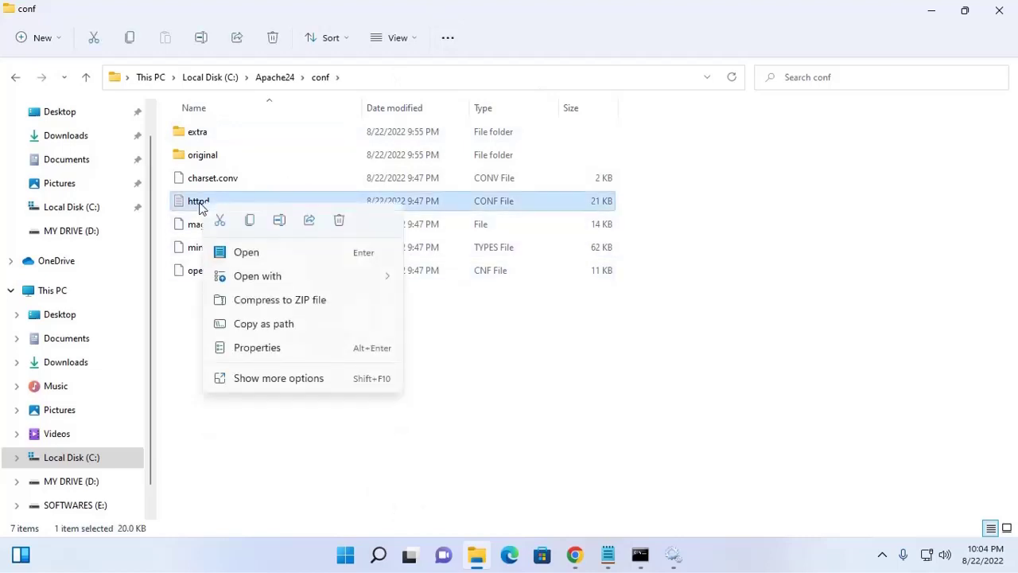
pyautogui.click(246, 252)
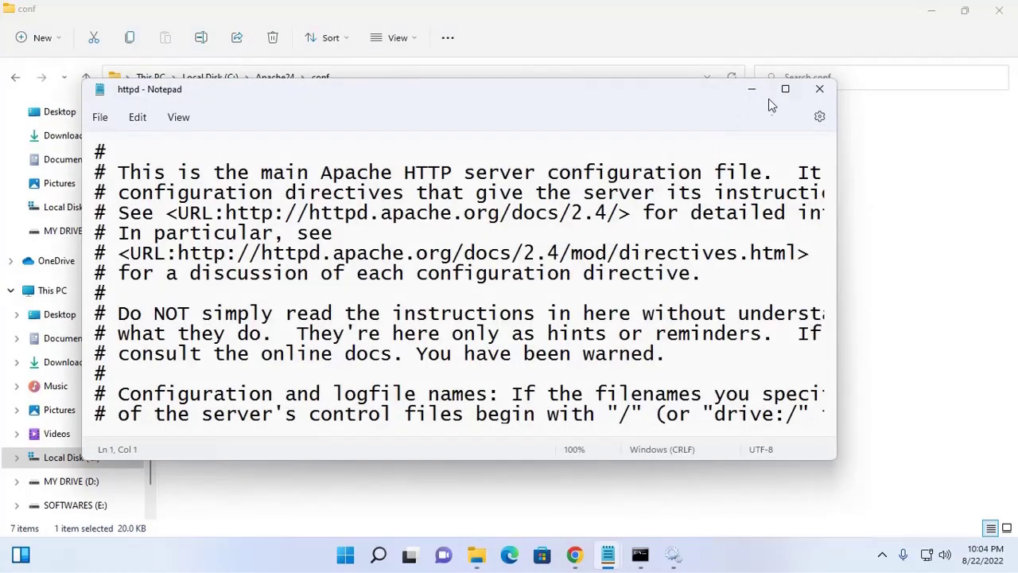
# Step: Maximize the httpd file's window and add two blank lines at the very end of the file
pyautogui.click(784, 89)
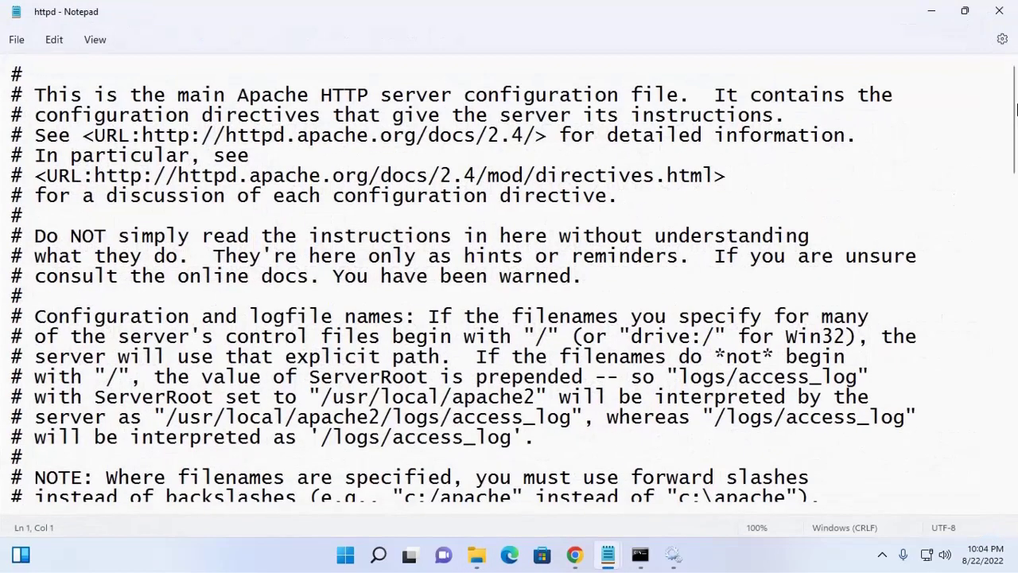
pyautogui.moveTo(1015, 159); pyautogui.dragTo(1012, 483)
pyautogui.click(64, 469)
pyautogui.press('Return')
pyautogui.press('Return')
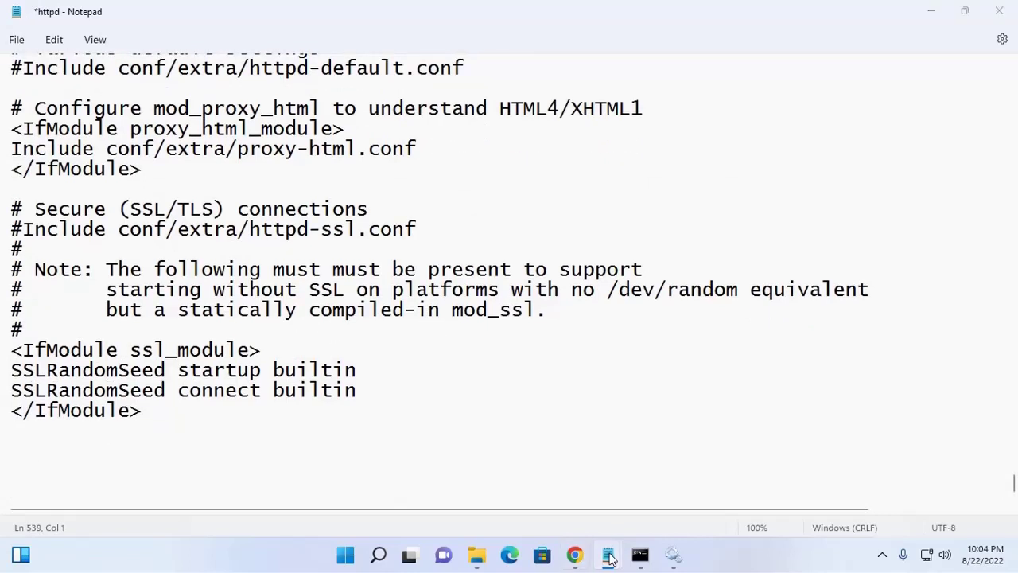
# Step: Copy all five PHP directives from the open conf note and paste them at the end of httpd, followed by two blank lines
pyautogui.moveTo(607, 555)
pyautogui.click(546, 477)
pyautogui.moveTo(302, 167); pyautogui.dragTo(2, 72)
pyautogui.hotkey('ctrl', 'c')
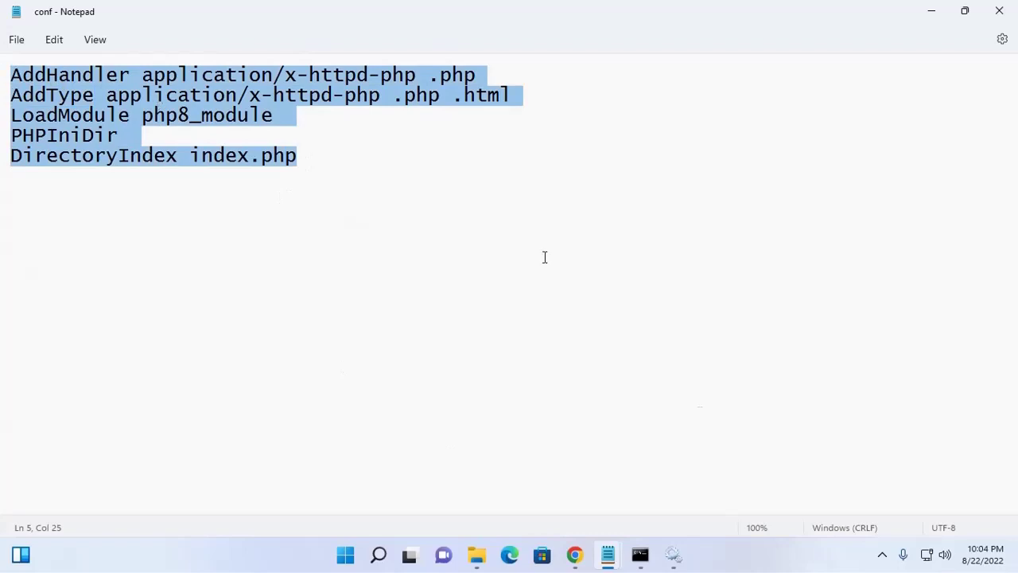
pyautogui.moveTo(608, 554)
pyautogui.click(651, 494)
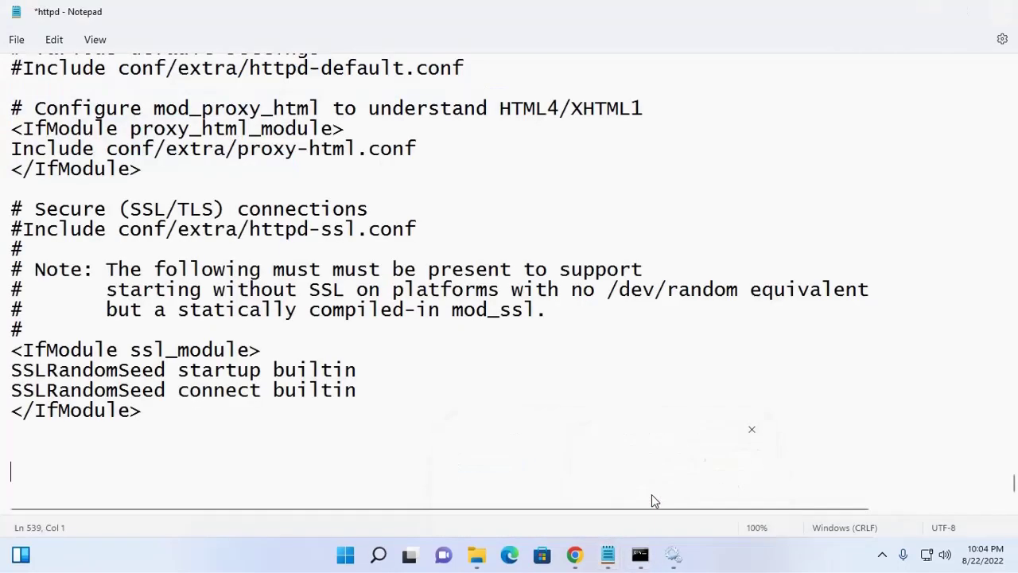
pyautogui.hotkey('ctrl', 'v')
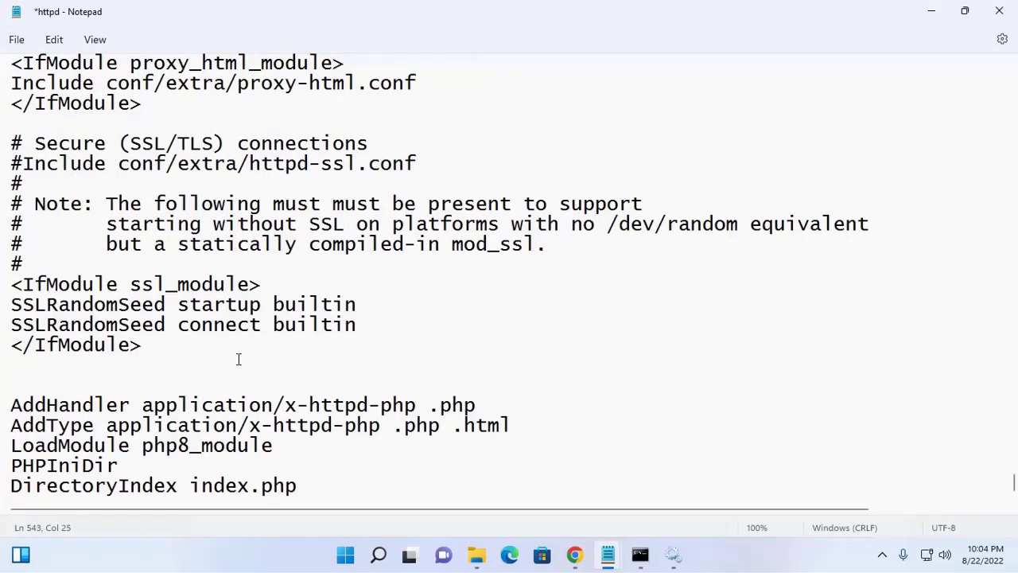
pyautogui.press('Return')
pyautogui.press('Return')
pyautogui.click(307, 445)
pyautogui.click(477, 368)
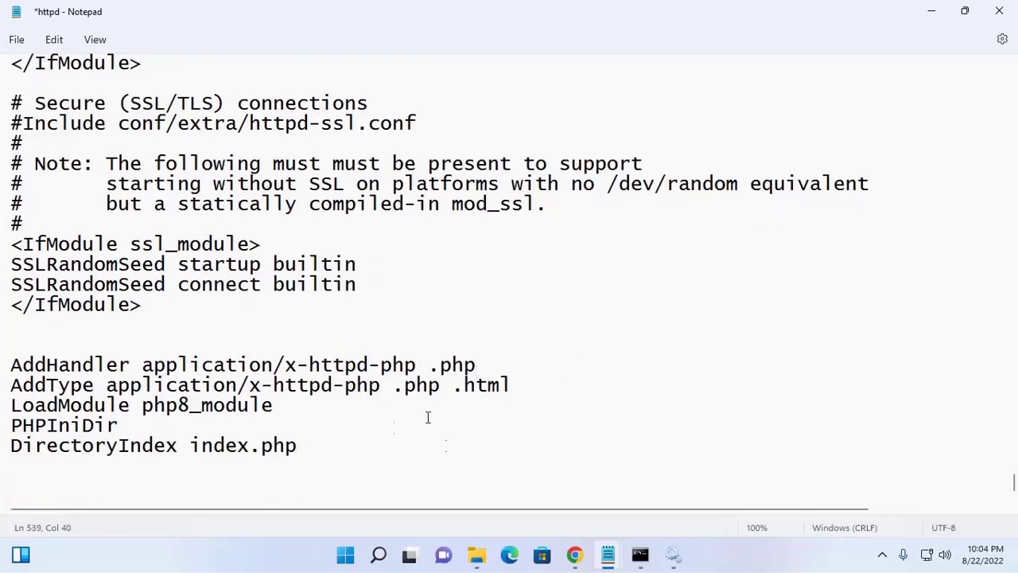
# Step: Switch to File Explorer, go to C:\php and copy the full path of php8apache2_4.dll
pyautogui.click(287, 406)
pyautogui.moveTo(273, 405); pyautogui.dragTo(143, 407)
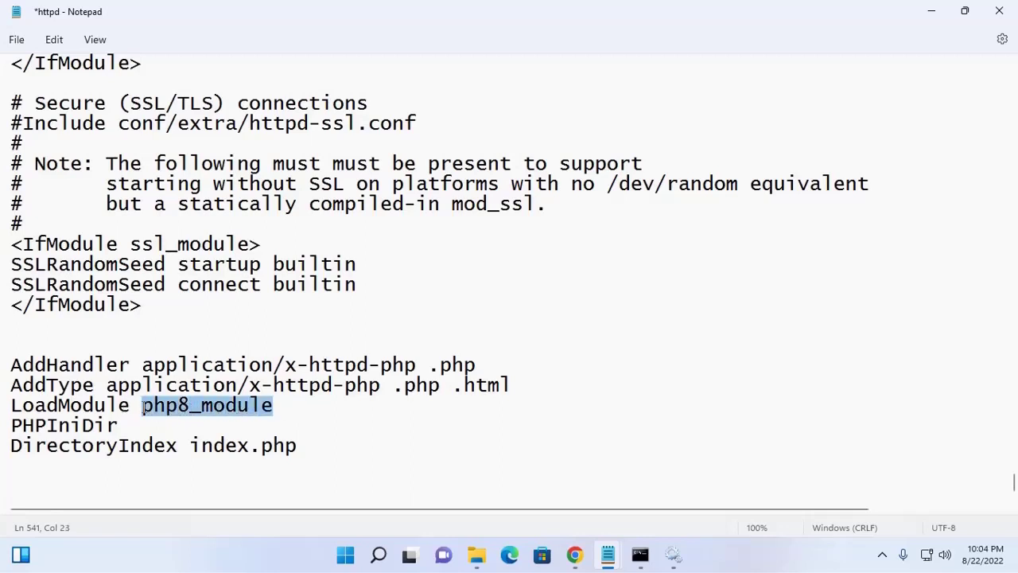
pyautogui.click(476, 554)
pyautogui.click(215, 77)
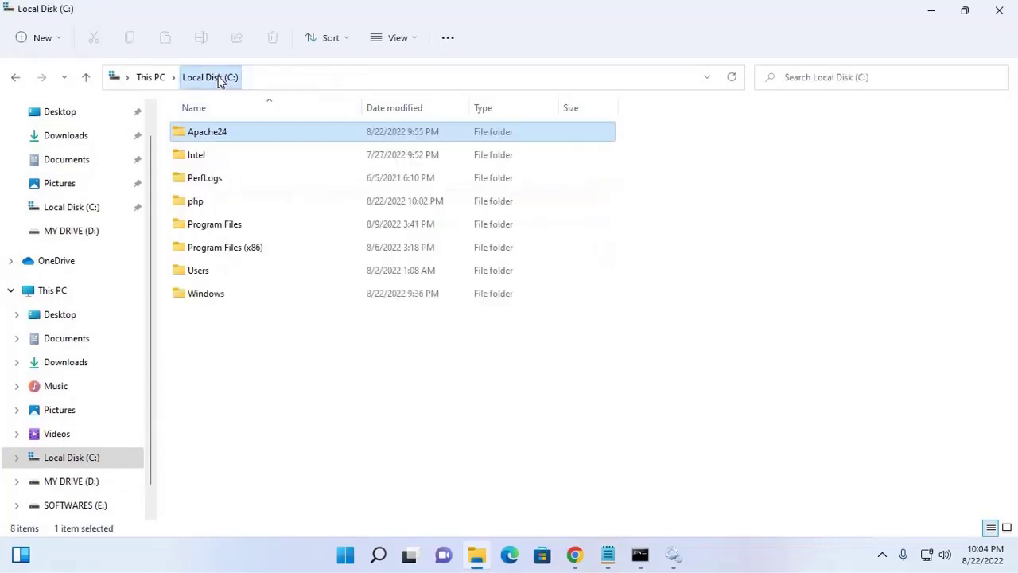
pyautogui.doubleClick(204, 201)
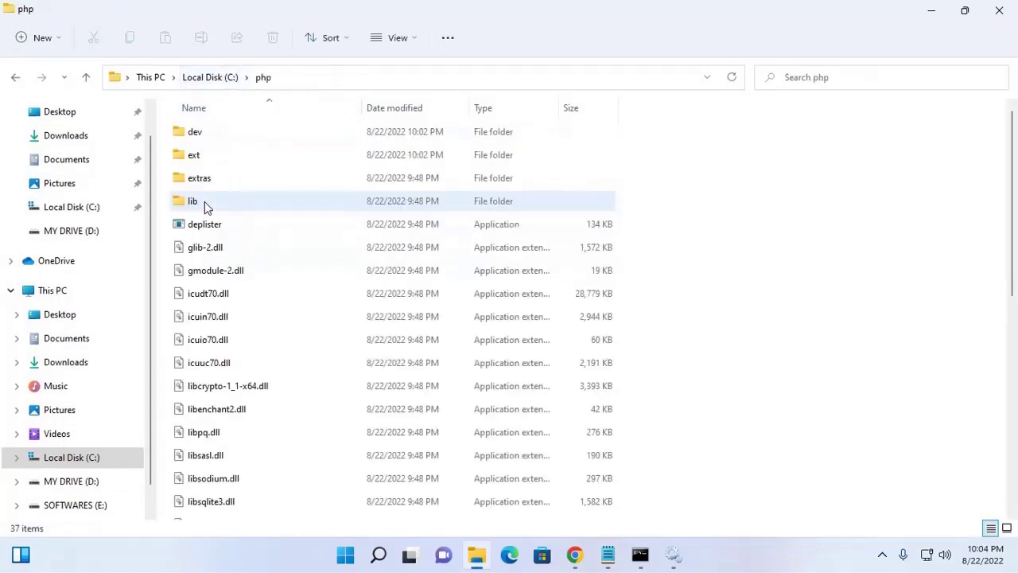
pyautogui.scroll(-7, 752, 264)
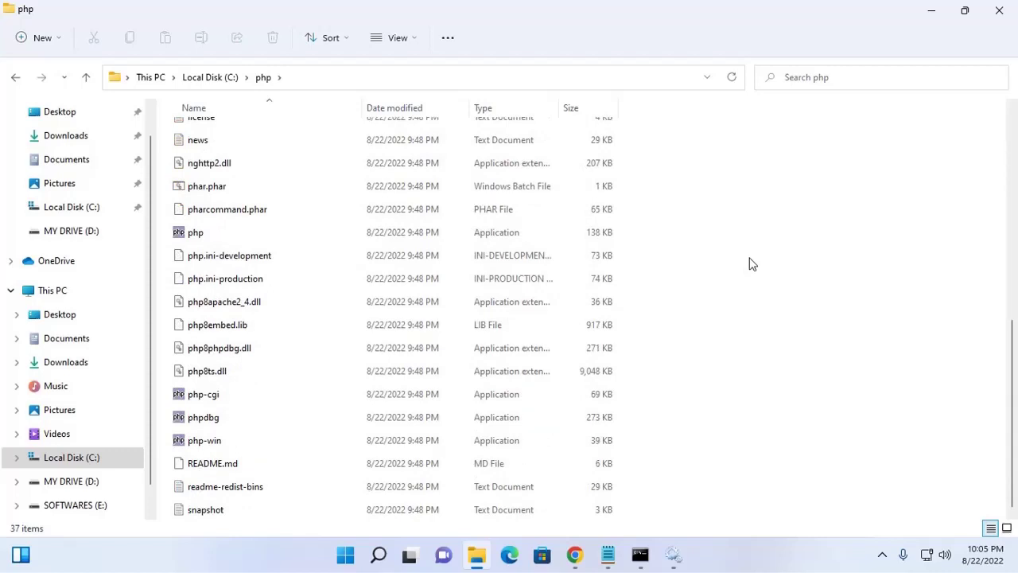
pyautogui.click(221, 309)
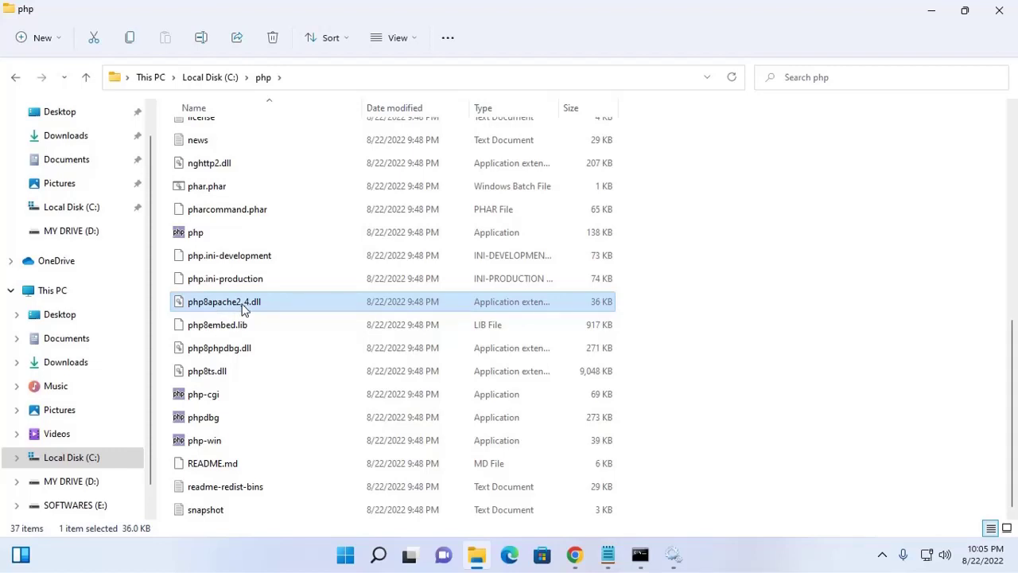
pyautogui.rightClick(244, 310)
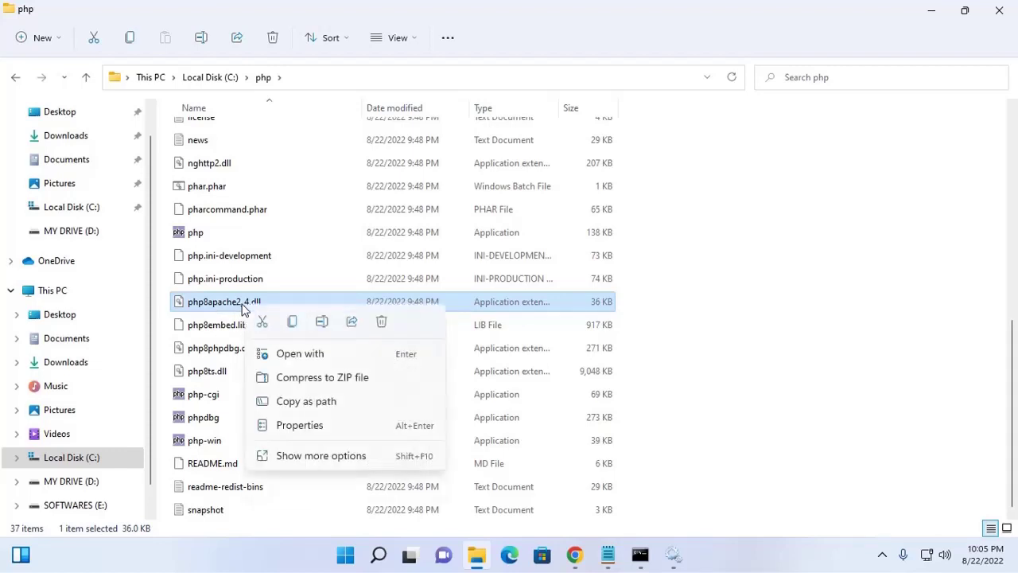
pyautogui.click(298, 402)
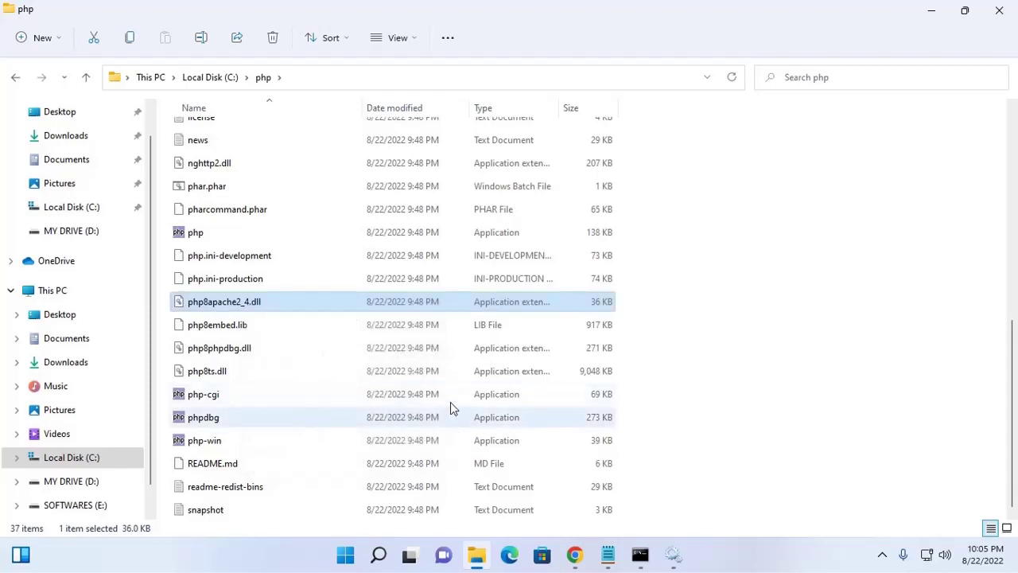
# Step: Close the conf note and append "C:\php\php8apache2_4.dll" to the LoadModule php8_module line in httpd
pyautogui.moveTo(611, 555)
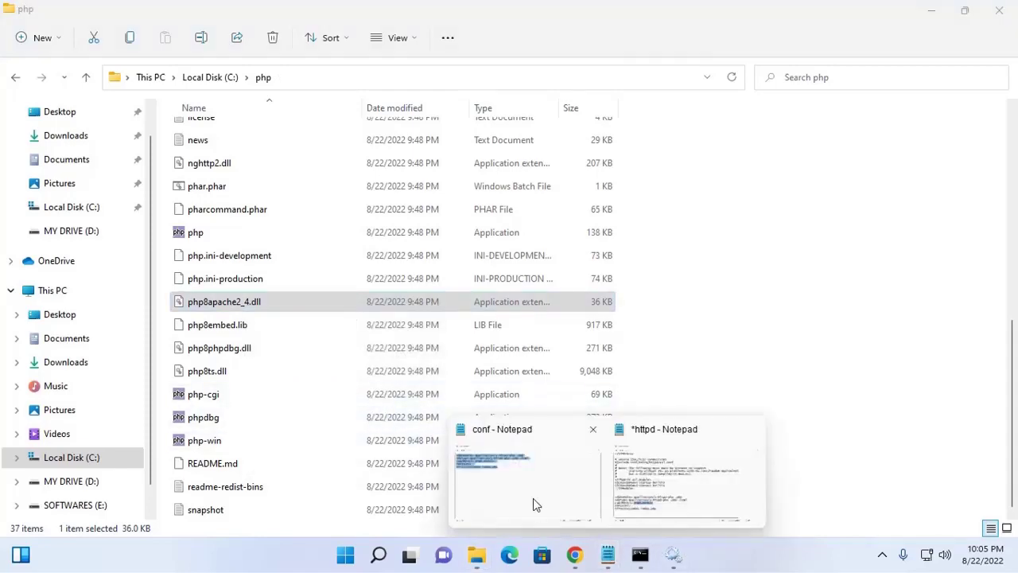
pyautogui.click(593, 430)
pyautogui.click(634, 486)
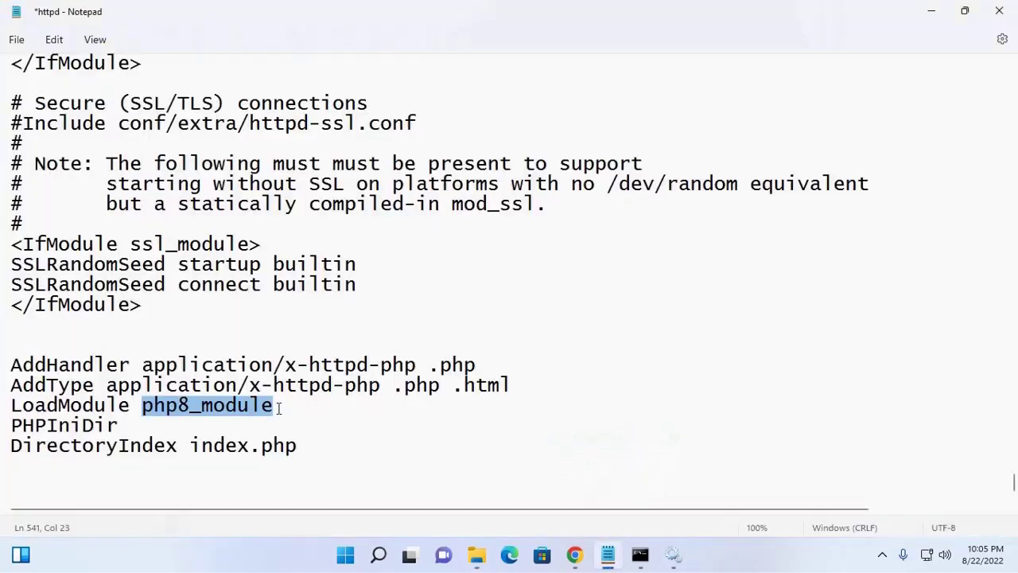
pyautogui.click(298, 406)
pyautogui.write('"C:\\php\\php8apache2_4.dll"')
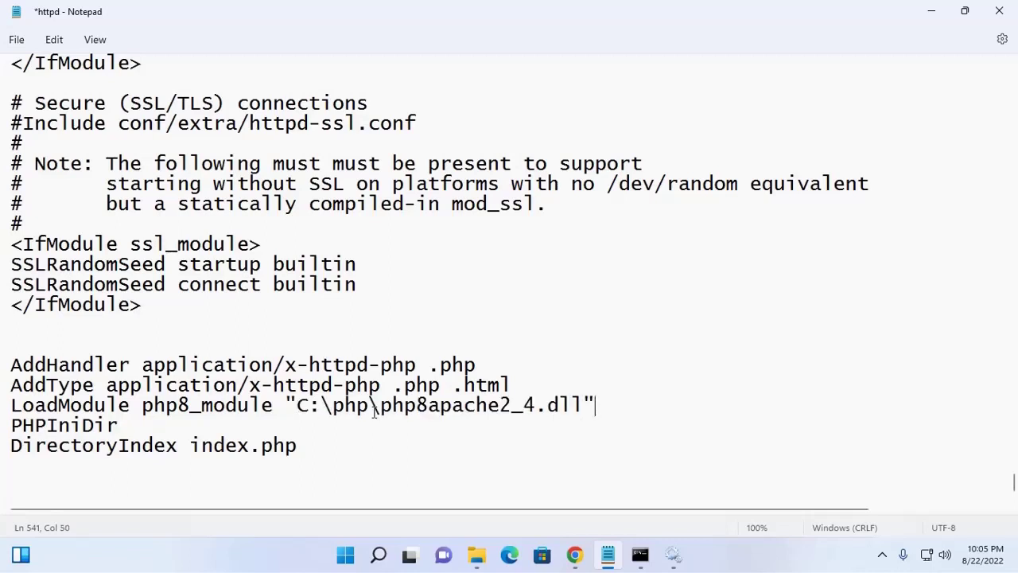
# Step: Set the PHPIniDir directive to "C:/php", reusing the folder part of the LoadModule path with a forward slash
pyautogui.moveTo(381, 406); pyautogui.dragTo(296, 405)
pyautogui.hotkey('ctrl', 'c')
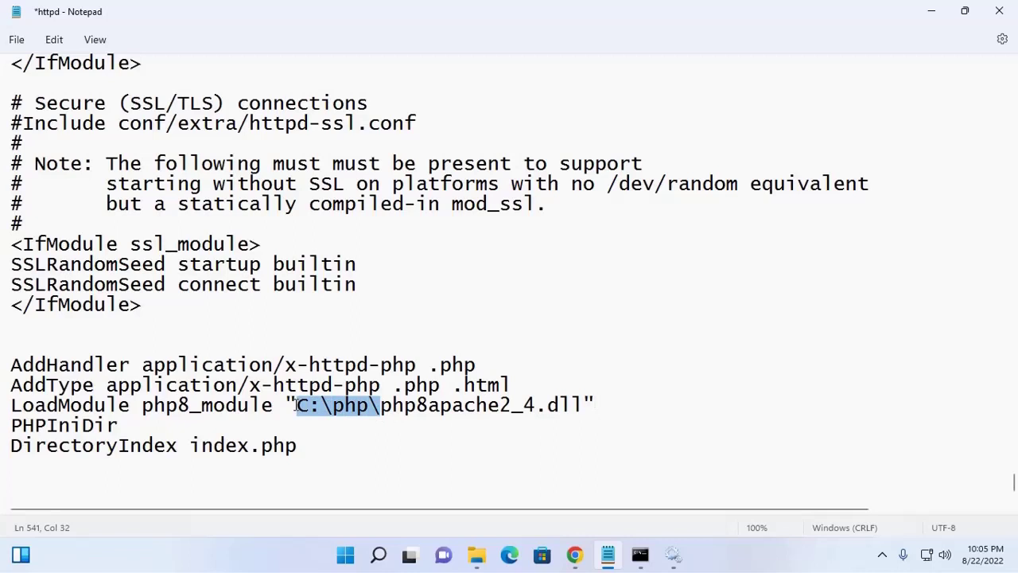
pyautogui.click(149, 429)
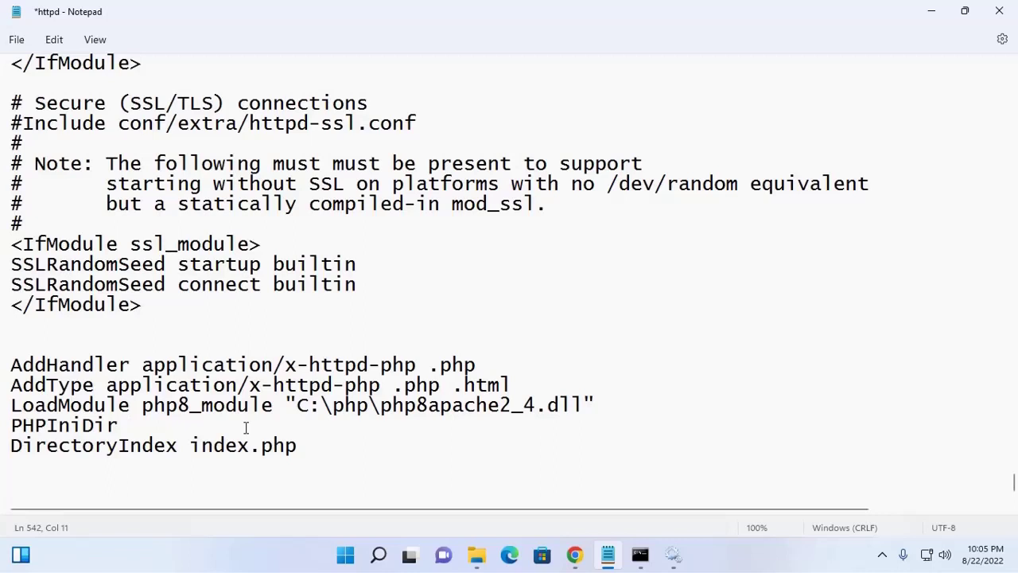
pyautogui.write('"')
pyautogui.hotkey('ctrl', 'v')
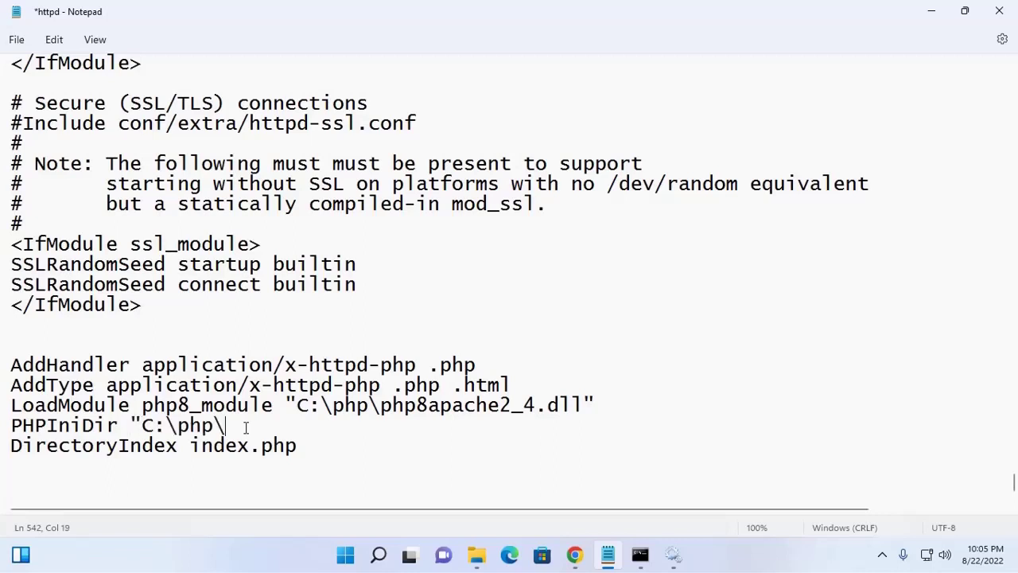
pyautogui.write('"')
pyautogui.press('Left')
pyautogui.press('BackSpace')
pyautogui.press('Left')
pyautogui.press('Left')
pyautogui.press('BackSpace')
pyautogui.write('/')
# Step: Replace both backslashes in the LoadModule path with forward slashes so it reads "C:/php/php8apache2_4.dll"
pyautogui.moveTo(320, 405); pyautogui.dragTo(329, 406)
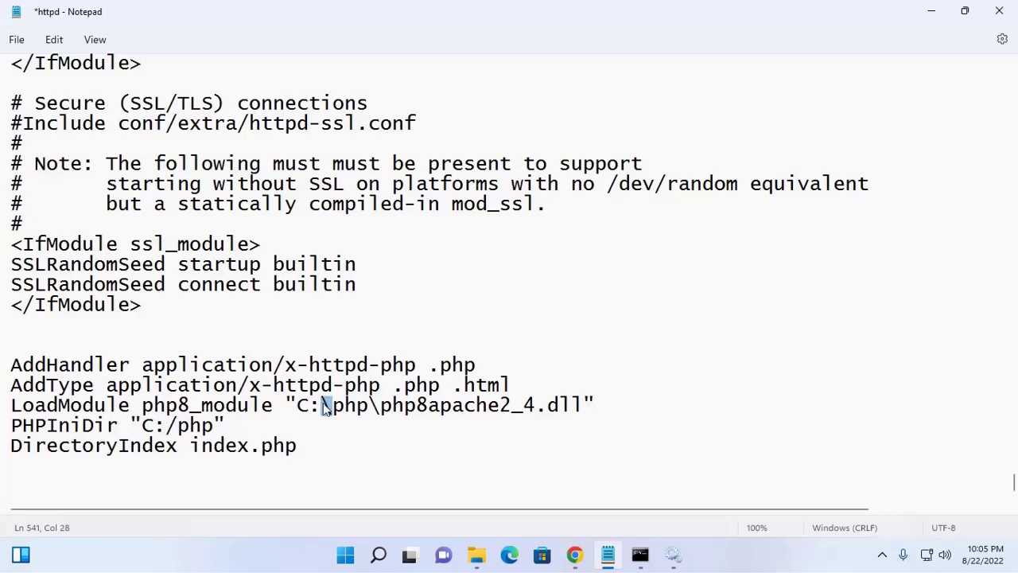
pyautogui.write('/')
pyautogui.press('Right')
pyautogui.press('Right')
pyautogui.press('Right')
pyautogui.press('BackSpace')
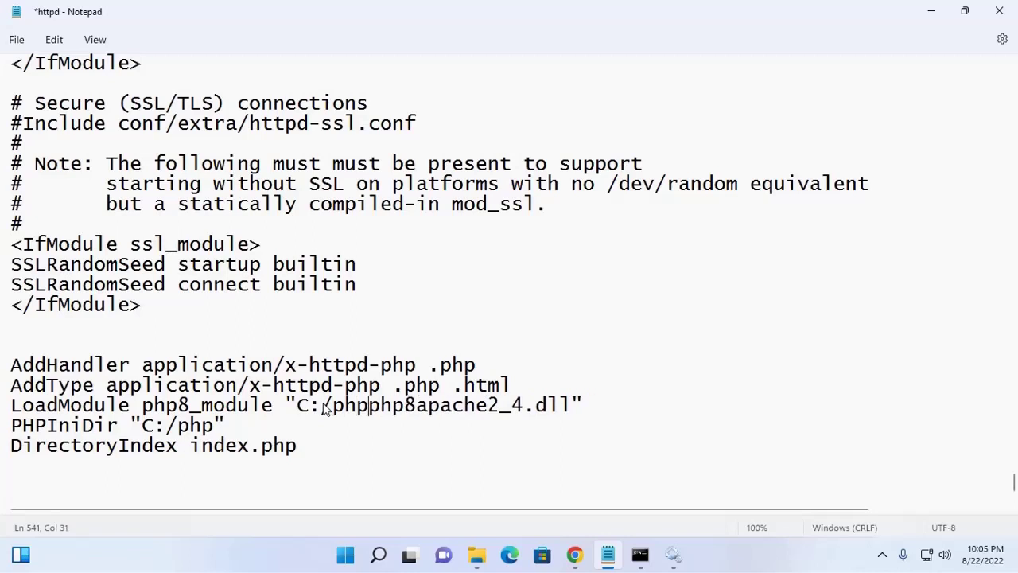
pyautogui.write('/')
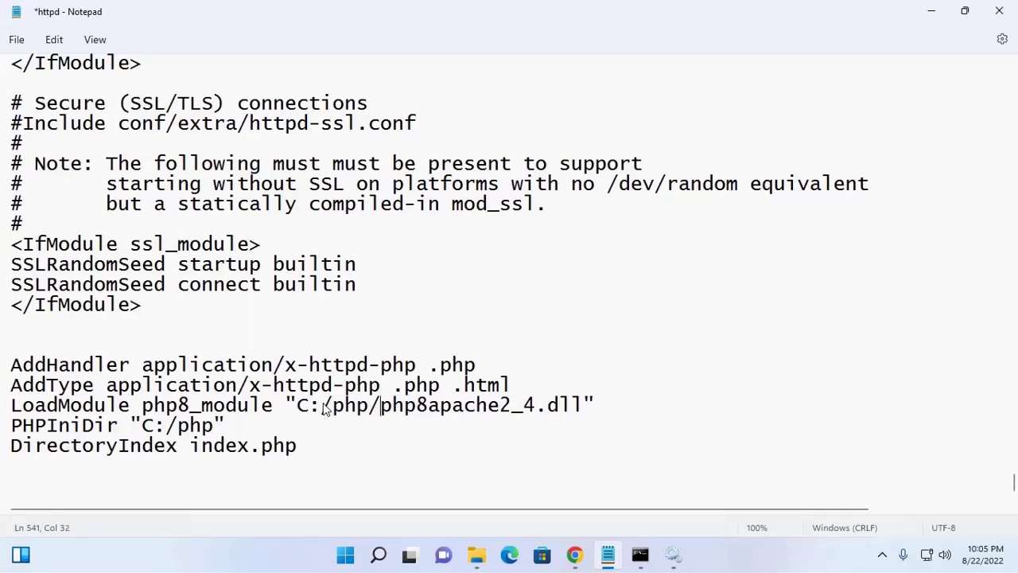
pyautogui.click(621, 403)
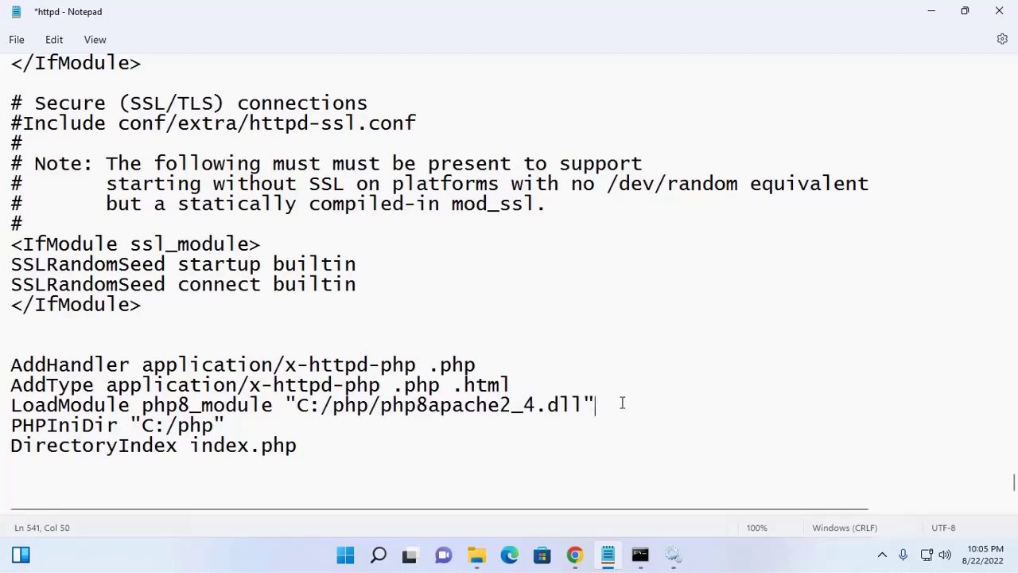
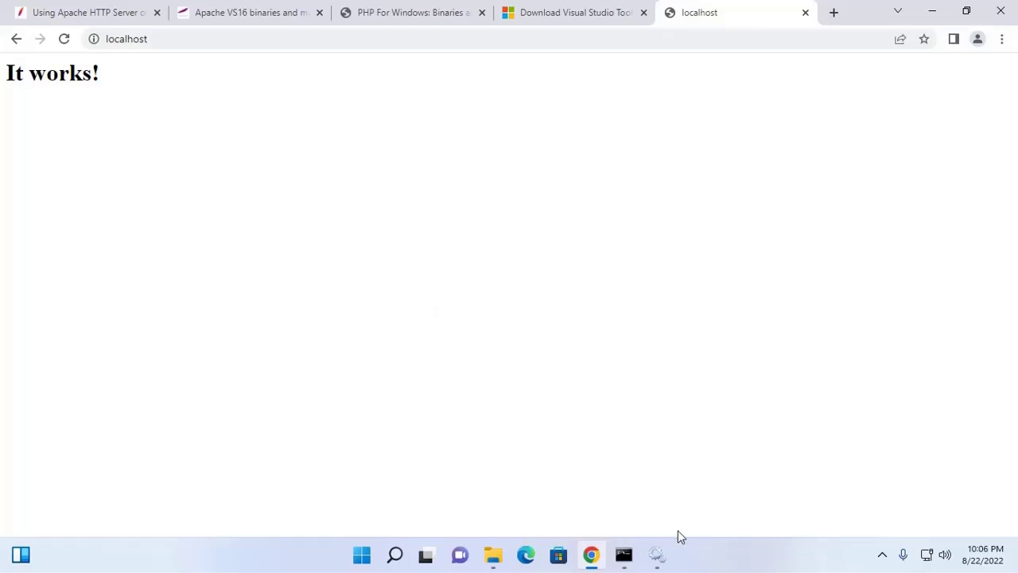
# Step: Open a new, maximized Notepad window
pyautogui.click(362, 556)
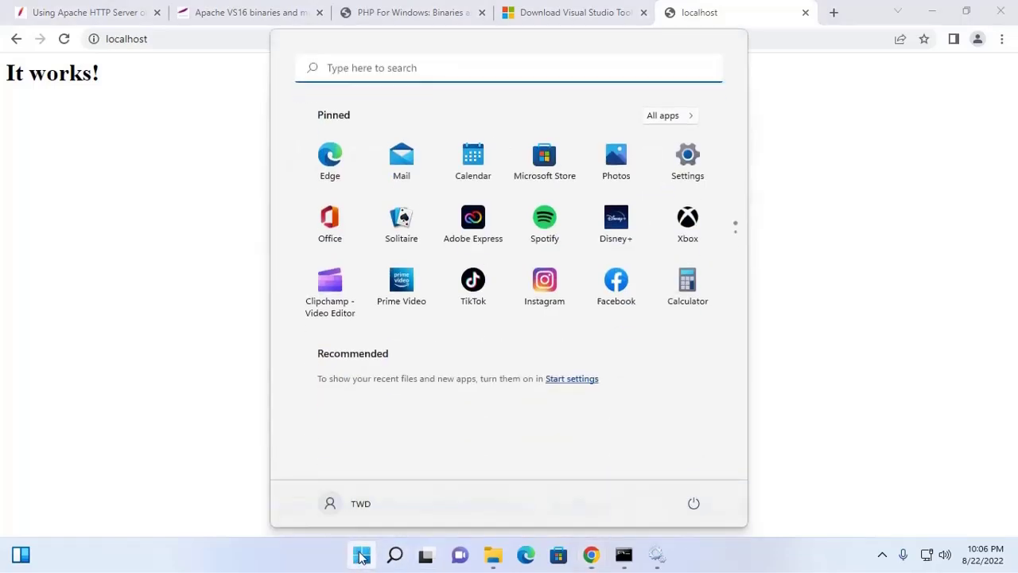
pyautogui.write('no')
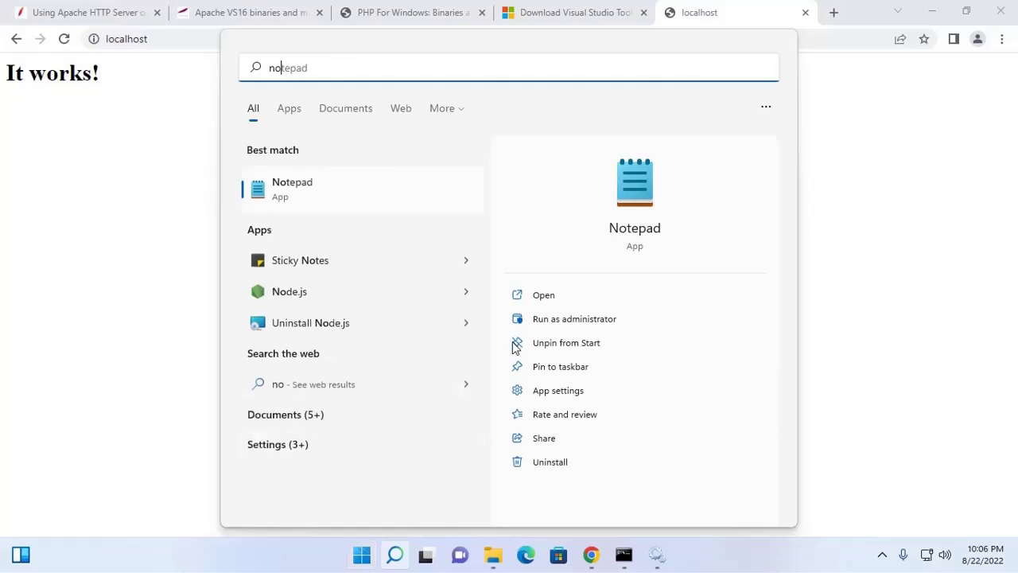
pyautogui.click(629, 191)
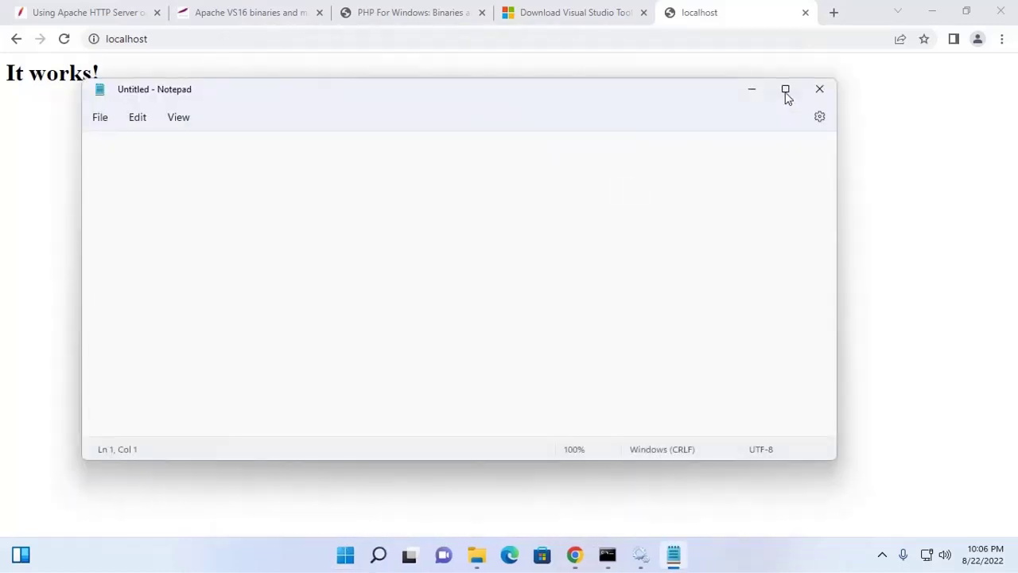
pyautogui.click(785, 92)
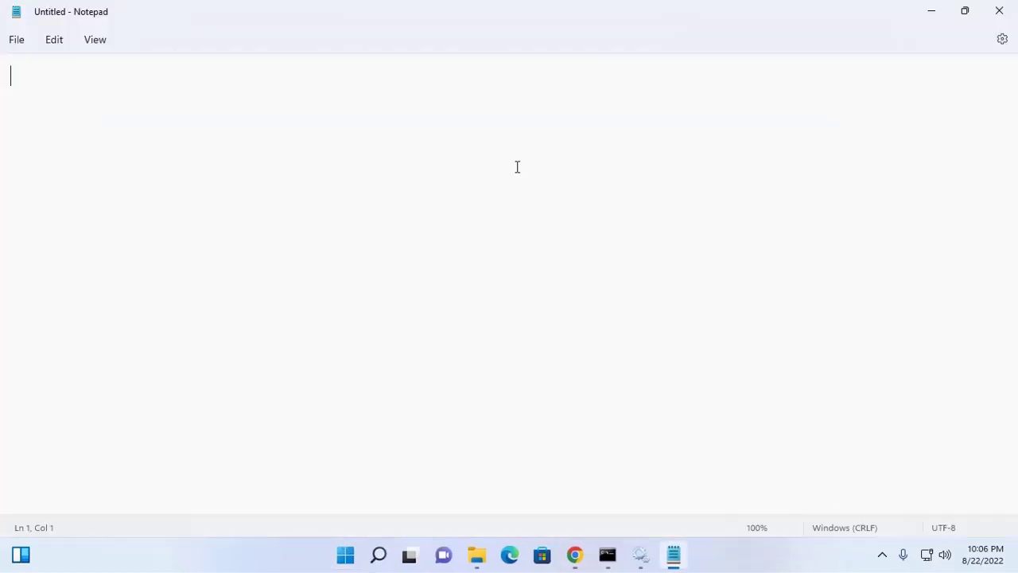
# Step: Write an opening <?php tag and a closing ?> tag on separate lines, with an indented line between them
pyautogui.write('</p')
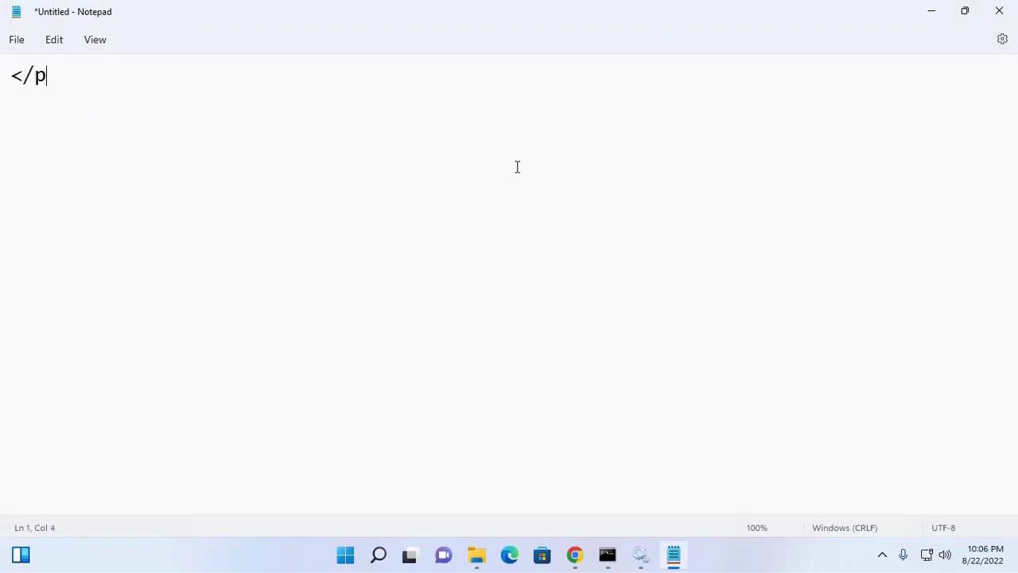
pyautogui.press('BackSpace')
pyautogui.press('BackSpace')
pyautogui.write('?php ?')
pyautogui.press('Return')
pyautogui.press('Return')
pyautogui.press('Tab')
# Step: Write the statement echo "PHP8 and Apache Webserver"; on the indented line inside the PHP block
pyautogui.write('e')
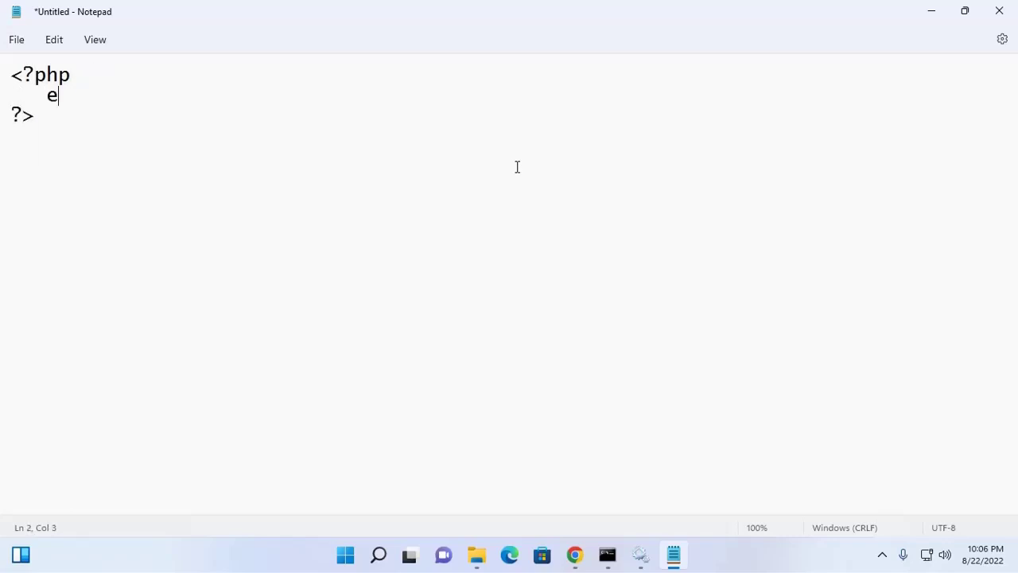
pyautogui.write('cho ""')
pyautogui.press('Left')
pyautogui.press('Left')
pyautogui.write('PHP')
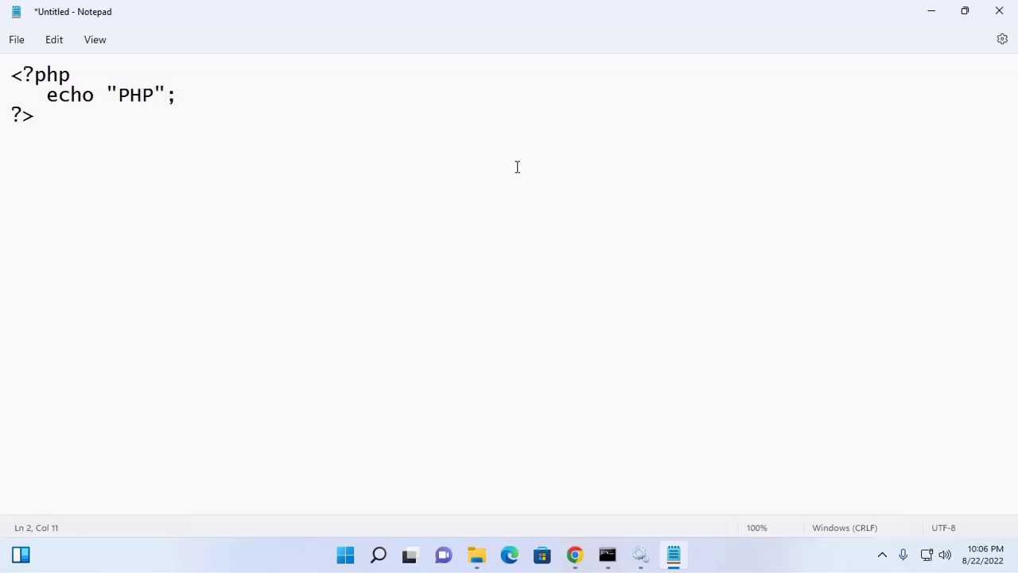
pyautogui.write('8 ')
pyautogui.write('and Apac')
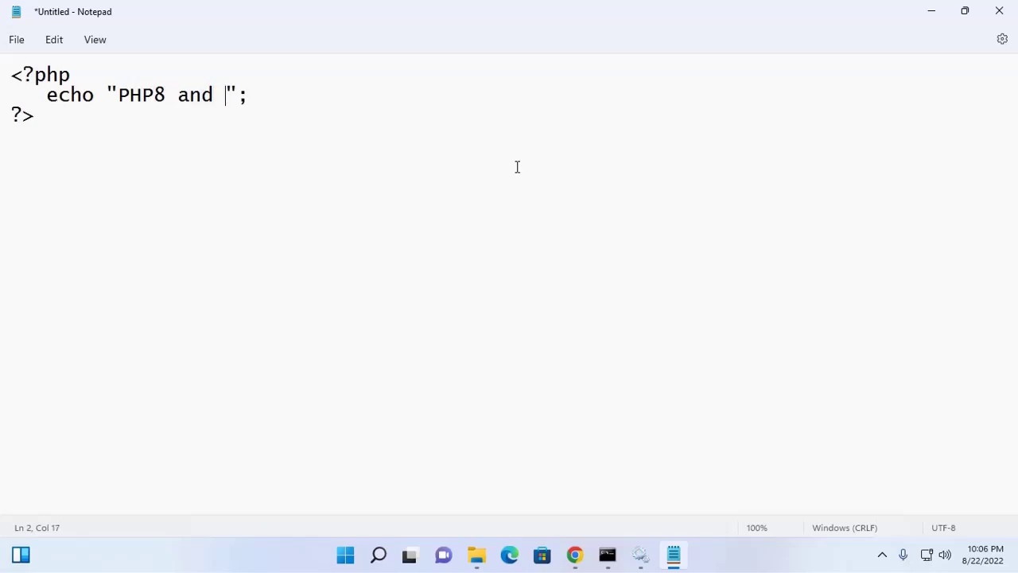
pyautogui.write('he')
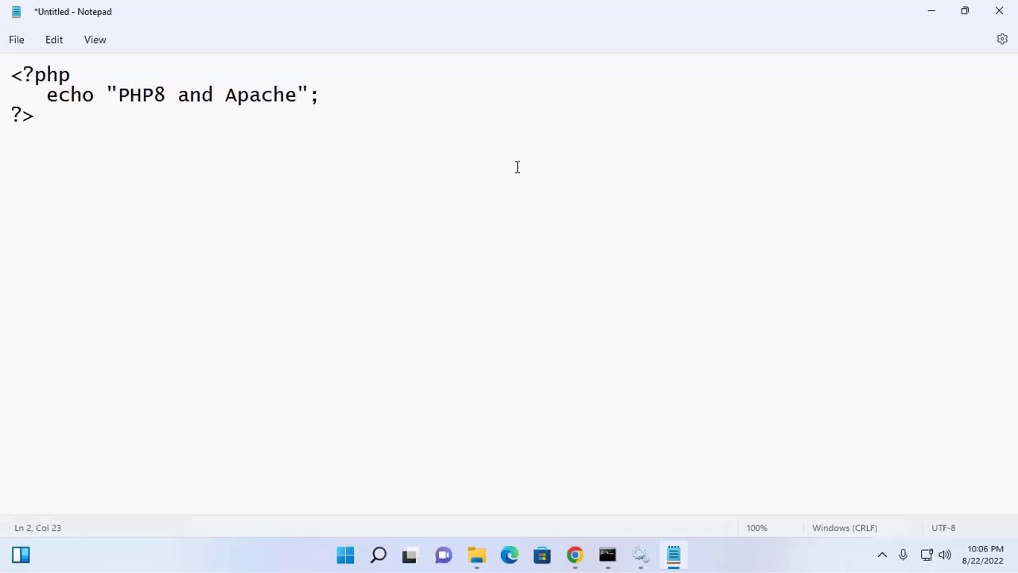
pyautogui.write(' Web')
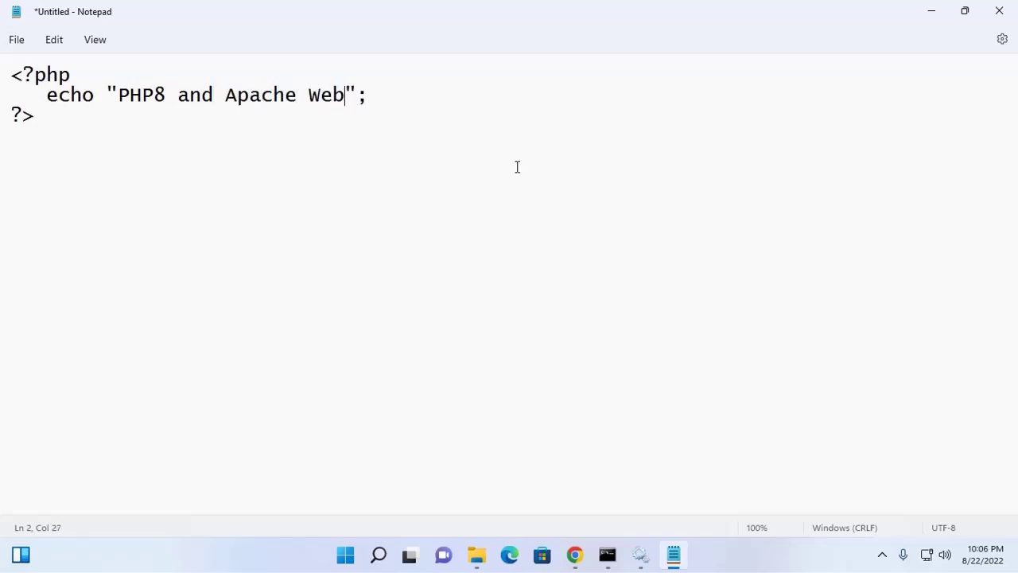
pyautogui.write('server')
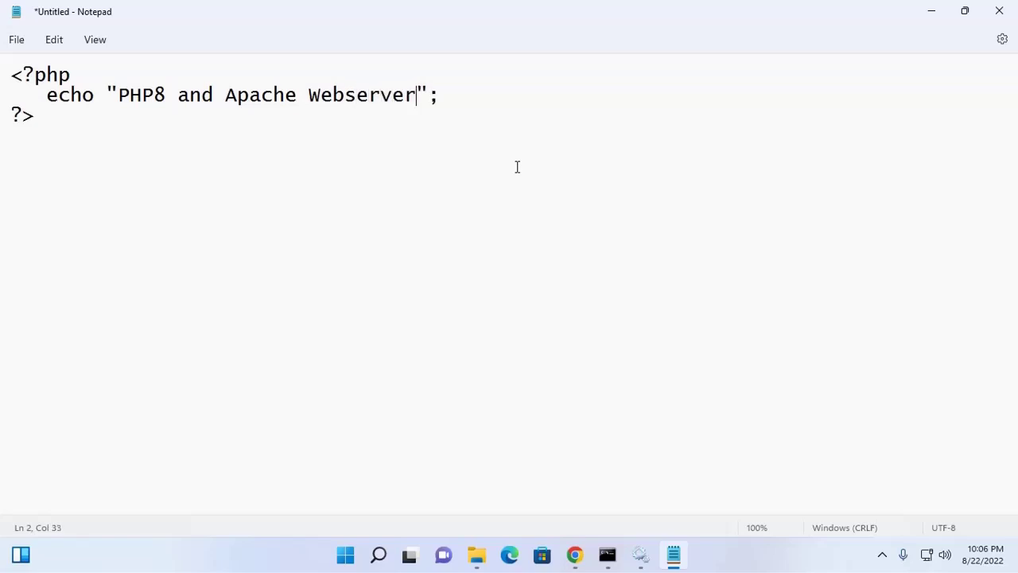
# Step: Change "Webserver" to "Web Server" in the echo string
pyautogui.moveTo(355, 89); pyautogui.dragTo(349, 89)
pyautogui.write('S')
pyautogui.click(346, 91)
pyautogui.click(517, 92)
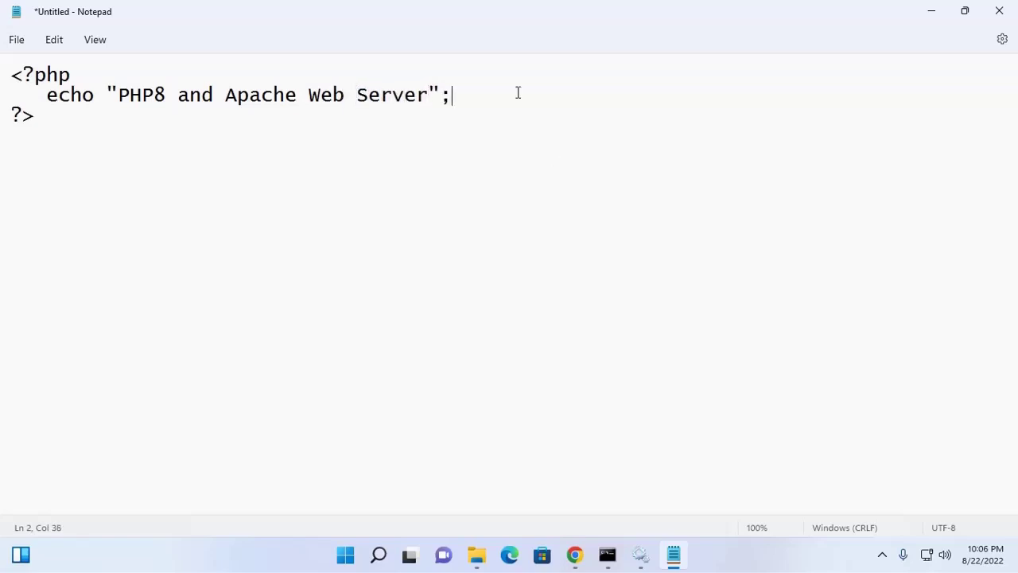
# Step: Set up saving the script as index.php with the All files type in C:\Apache24\htdocs
pyautogui.hotkey('ctrl', 's')
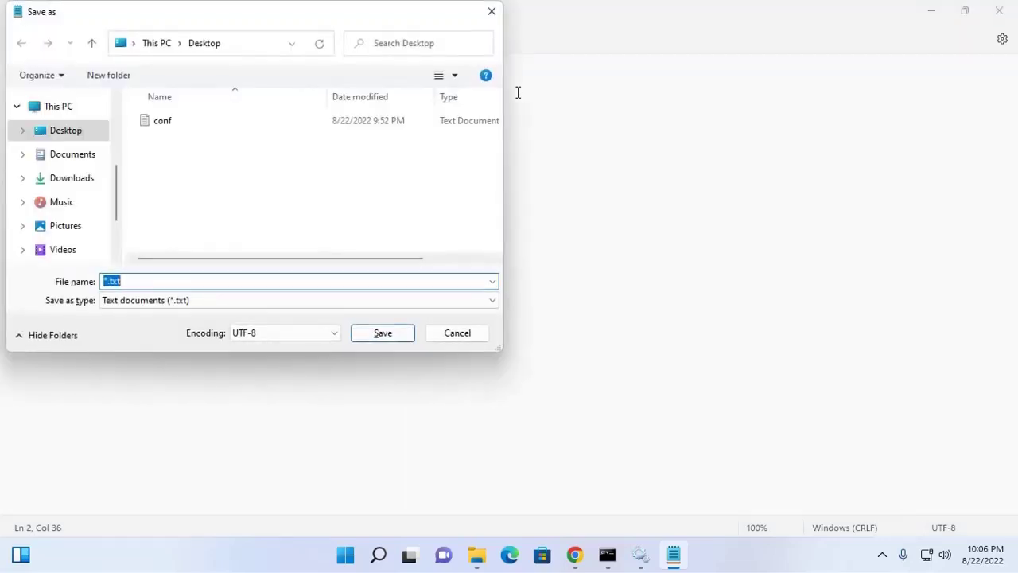
pyautogui.click(182, 300)
pyautogui.click(146, 326)
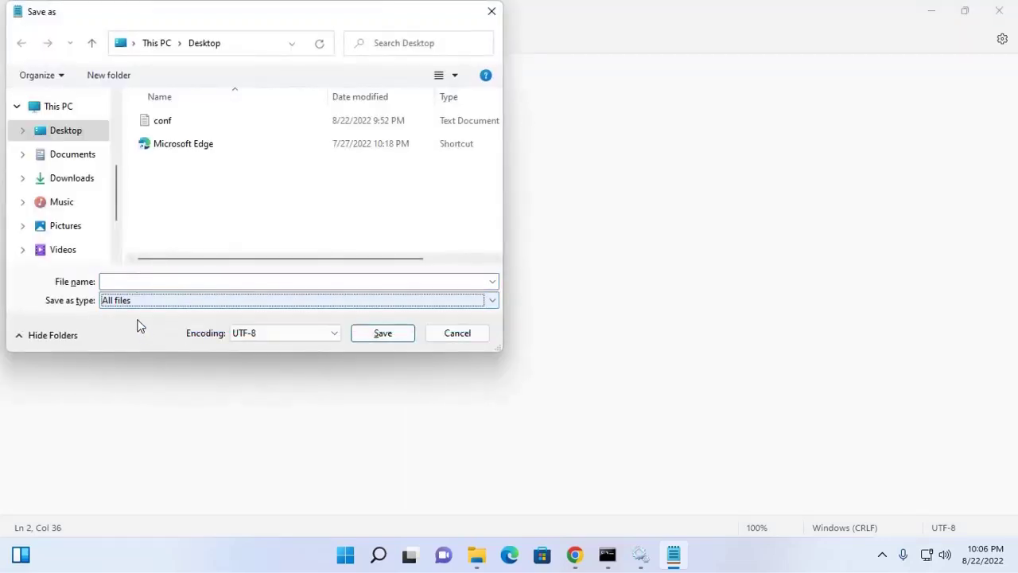
pyautogui.click(137, 281)
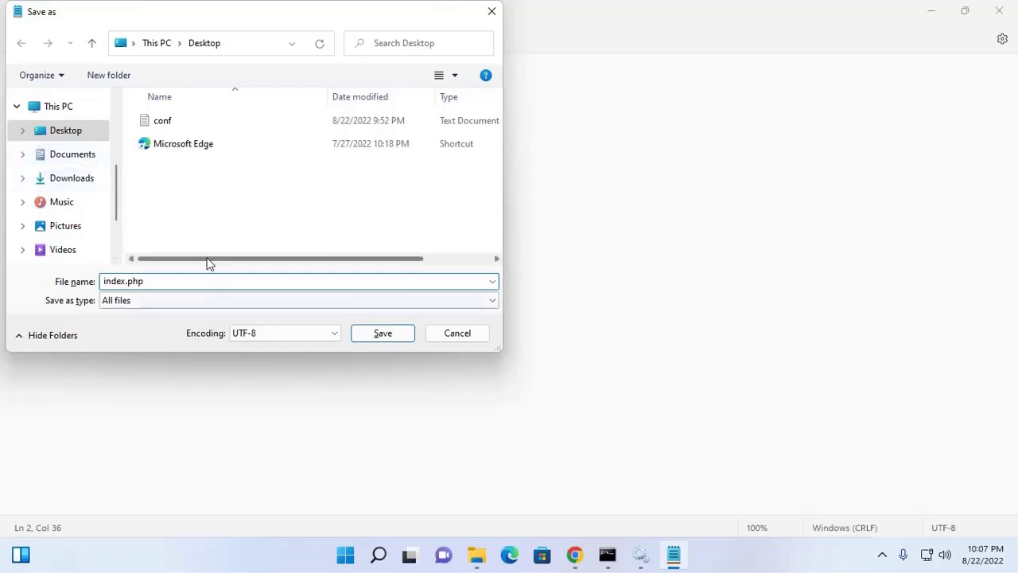
pyautogui.scroll(-2, 93, 201)
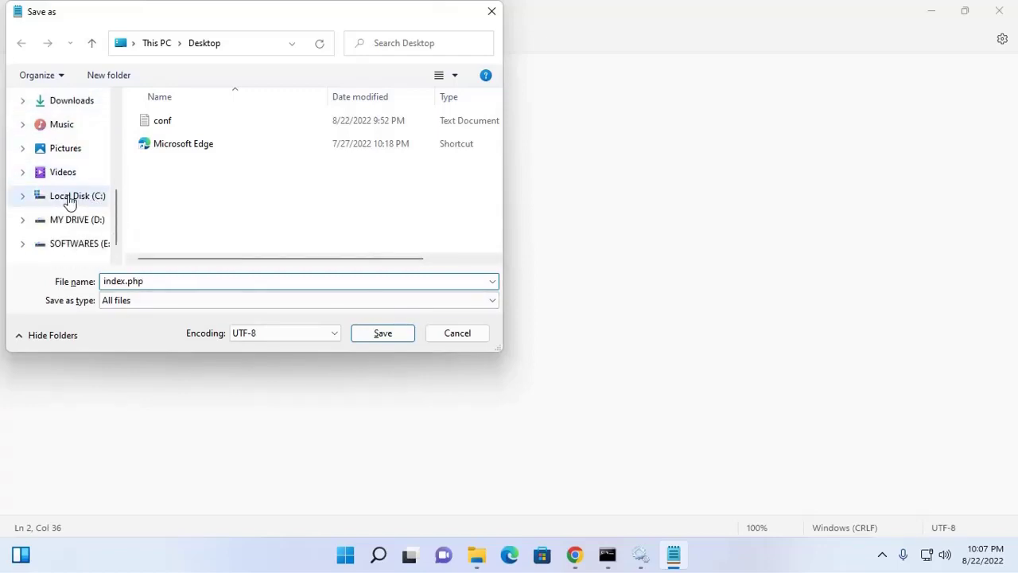
pyautogui.click(70, 199)
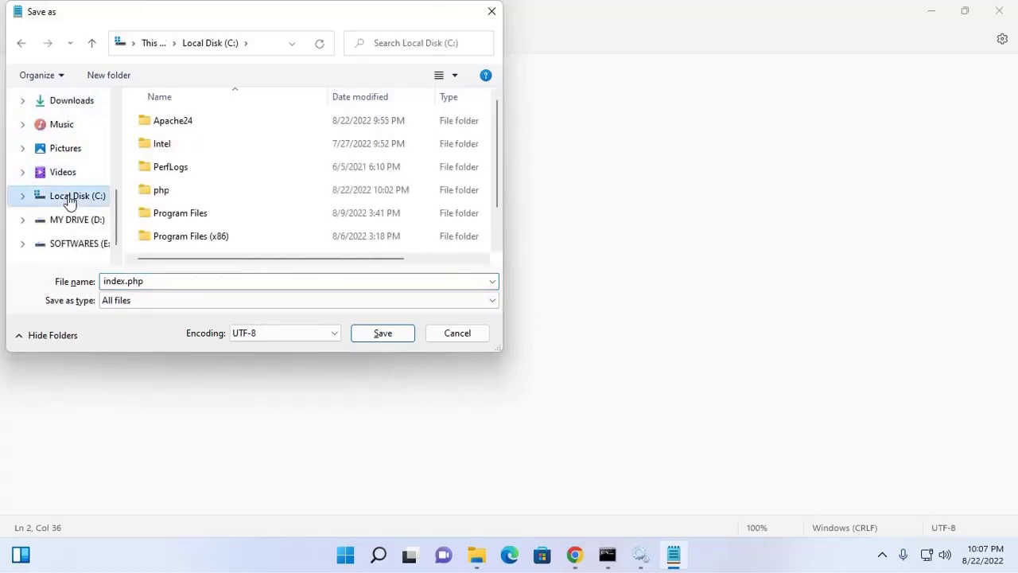
pyautogui.doubleClick(187, 125)
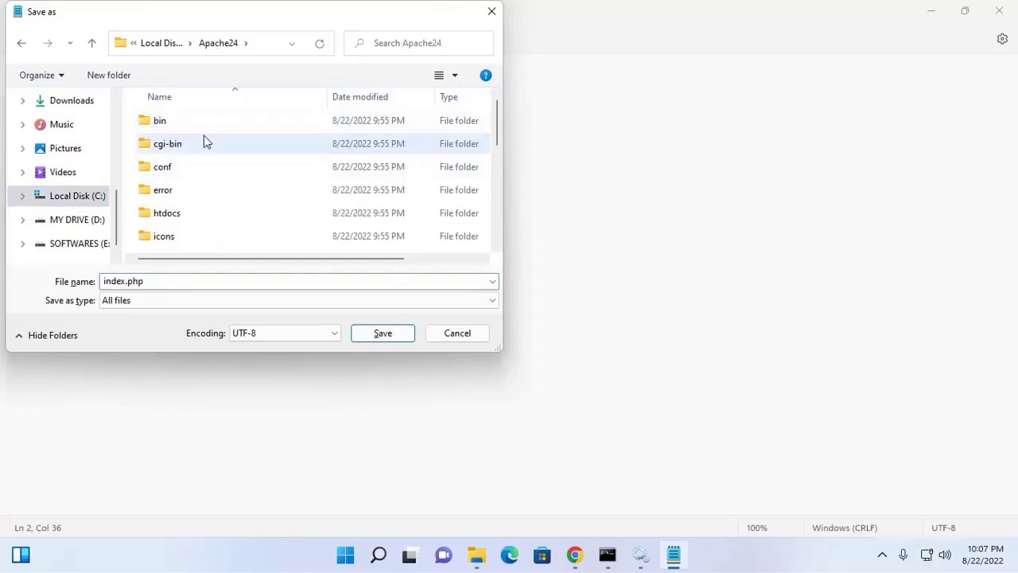
pyautogui.doubleClick(189, 215)
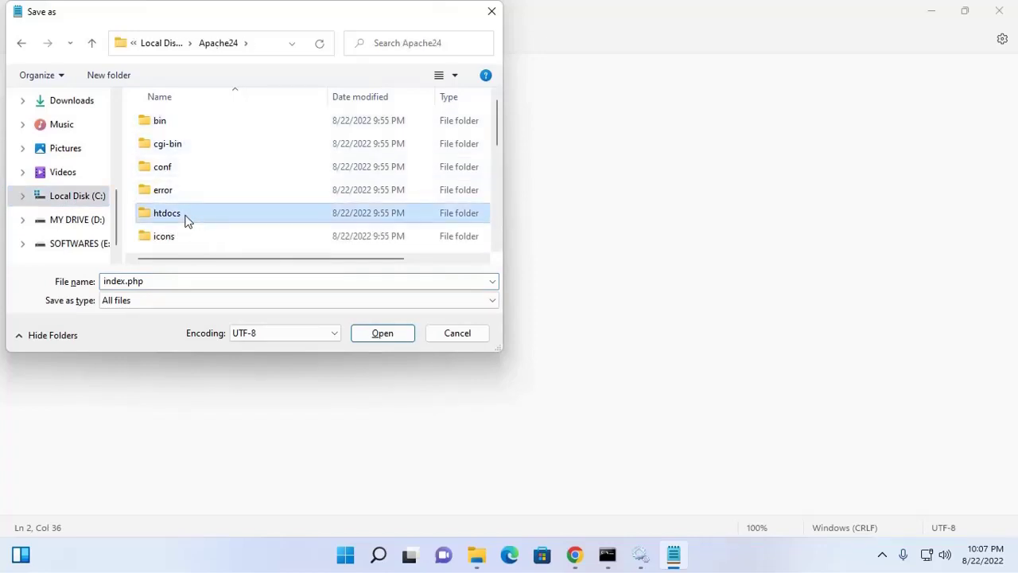
# Step: Create a folder named mysite inside htdocs and save index.php in it
pyautogui.click(107, 74)
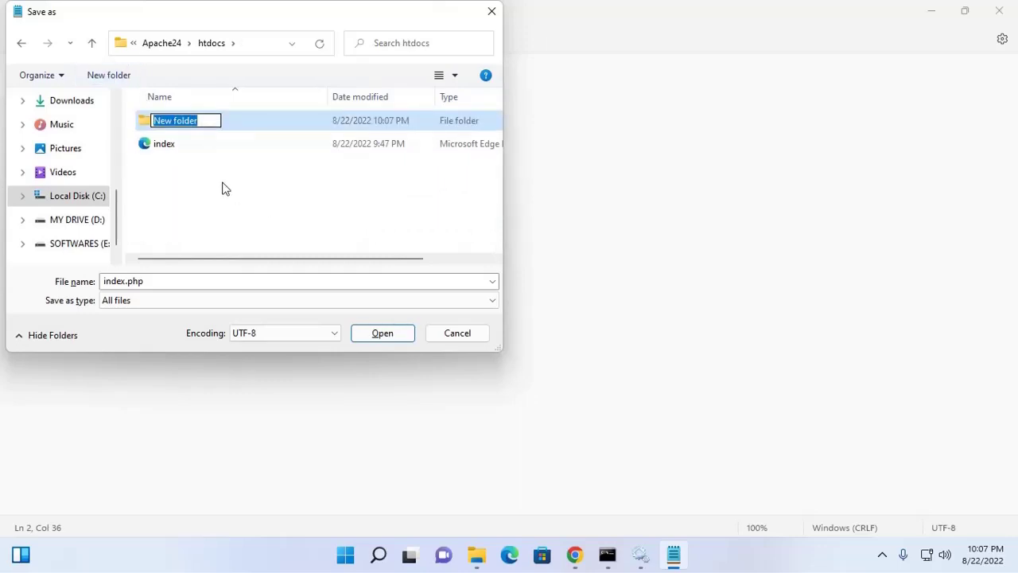
pyautogui.write('mysite')
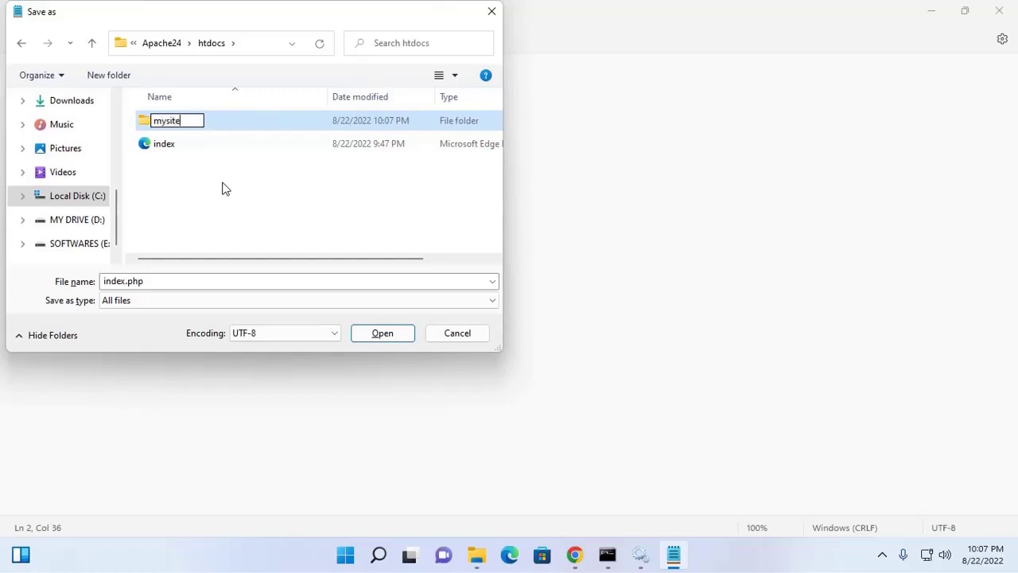
pyautogui.press('Return')
pyautogui.press('Return')
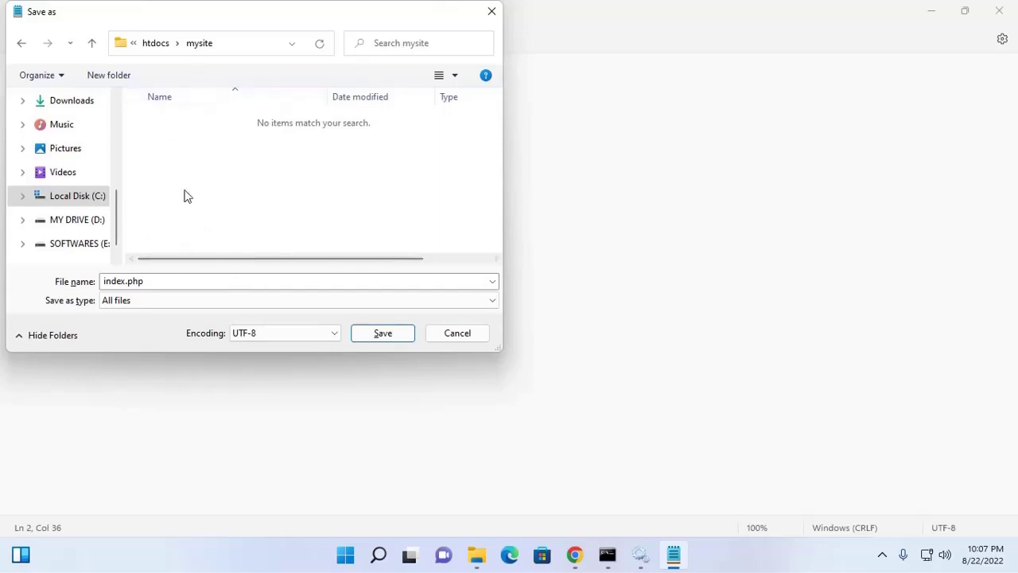
pyautogui.click(380, 332)
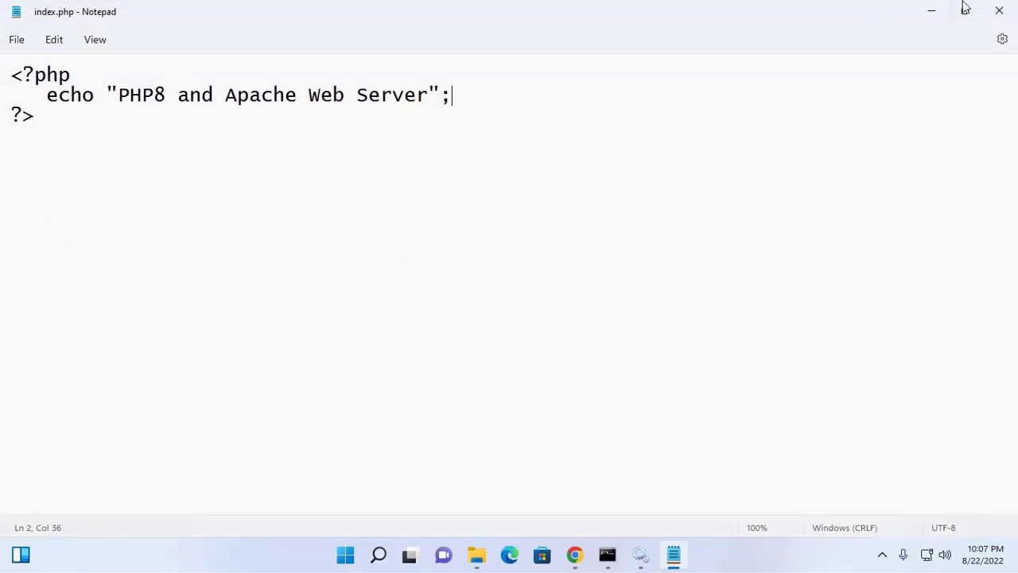
# Step: Switch to Chrome, load localhost/mysite and open index.php to check its output
pyautogui.click(931, 10)
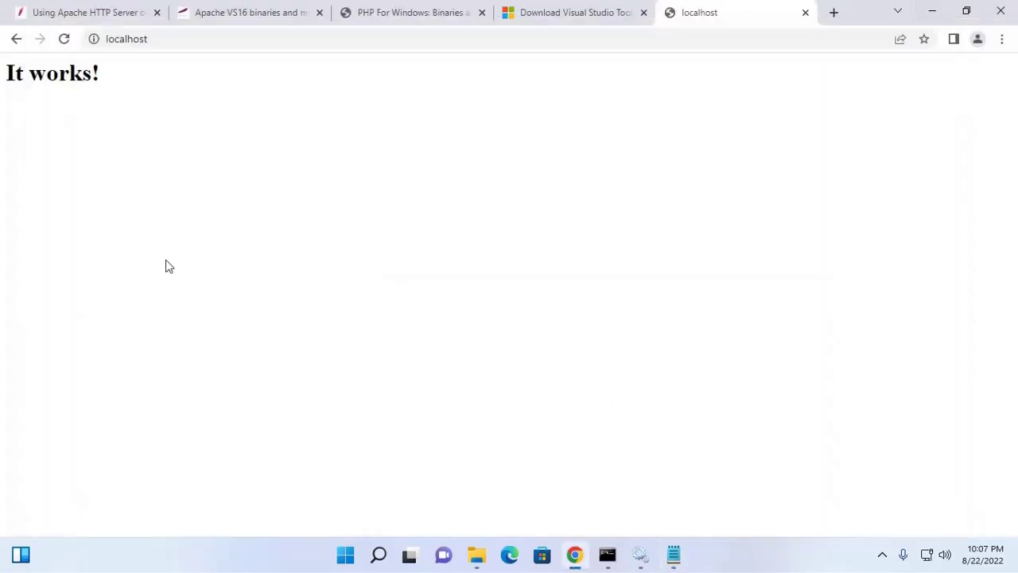
pyautogui.click(176, 38)
pyautogui.click(176, 37)
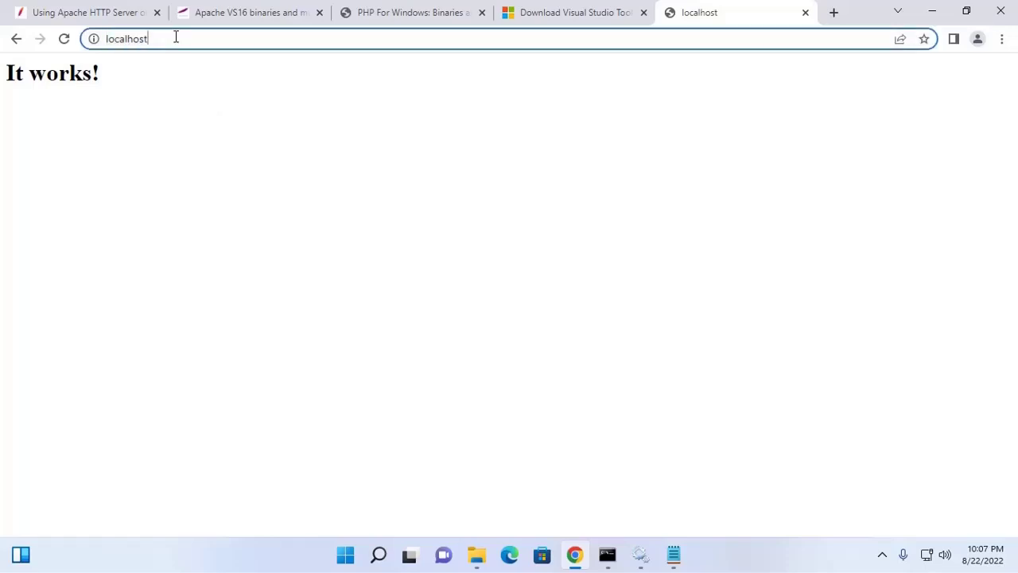
pyautogui.write('/')
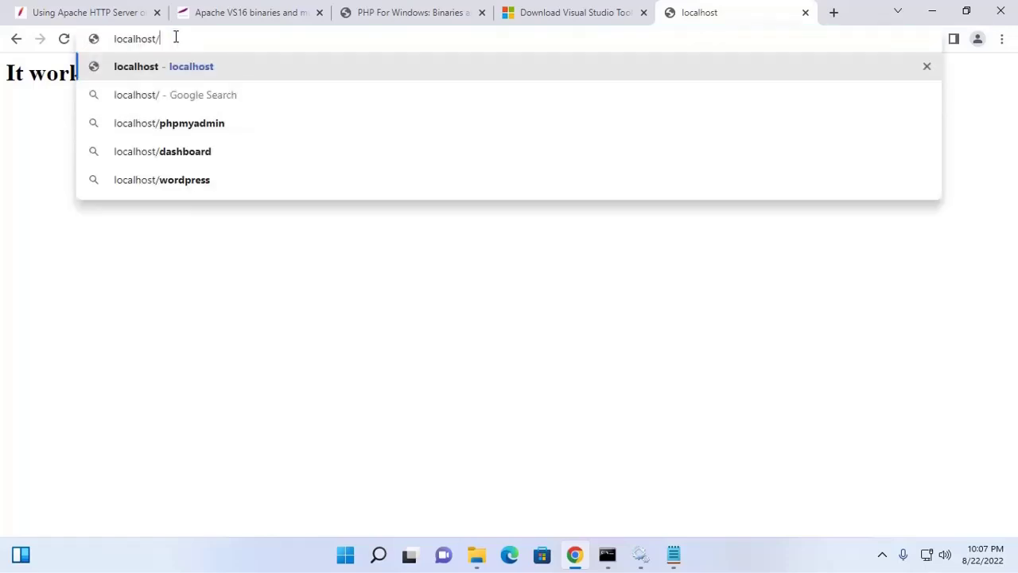
pyautogui.write('mysite')
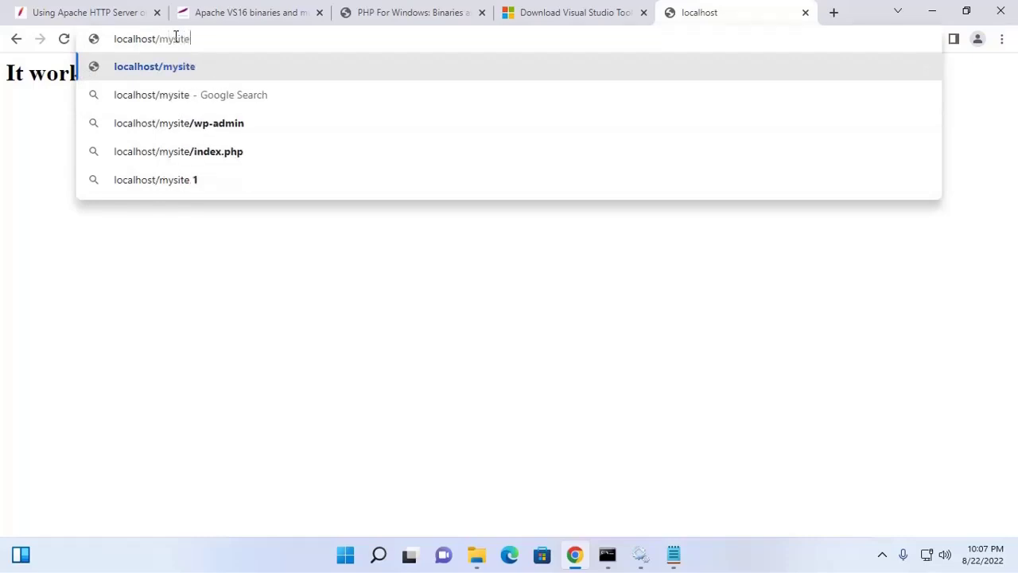
pyautogui.press('Return')
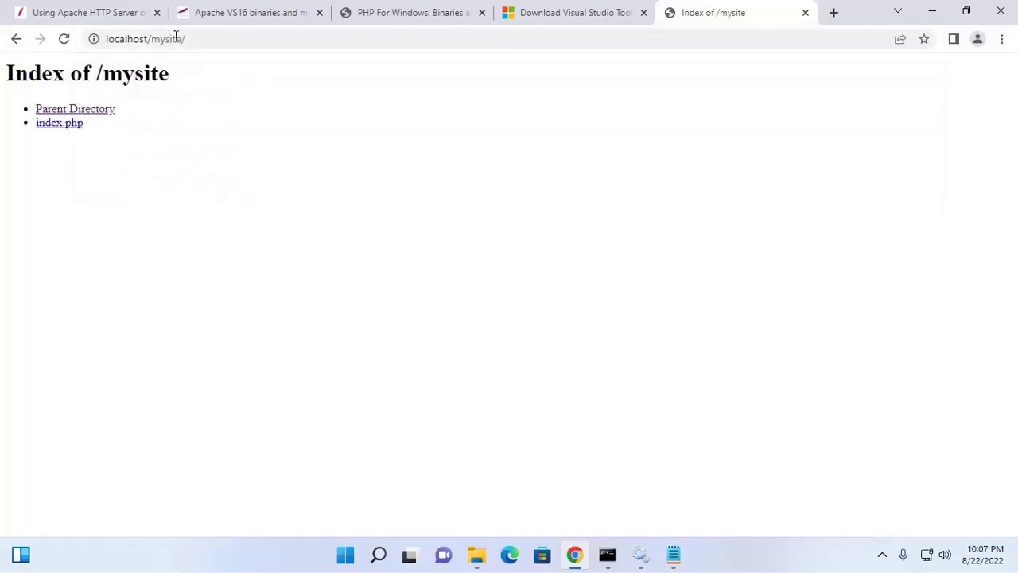
pyautogui.click(65, 124)
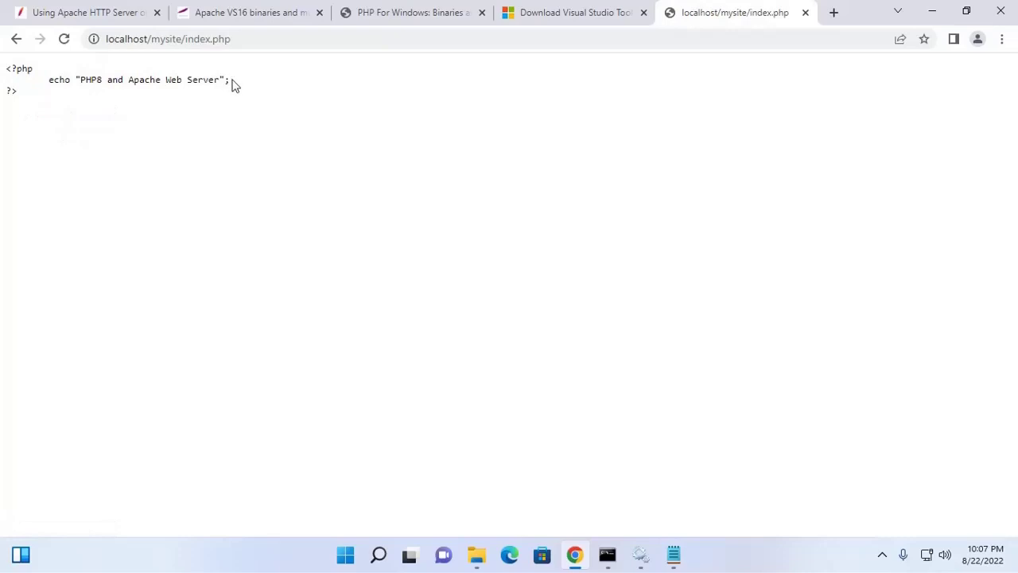
pyautogui.moveTo(232, 85); pyautogui.dragTo(5, 67)
pyautogui.click(135, 140)
pyautogui.moveTo(32, 116); pyautogui.dragTo(2, 64)
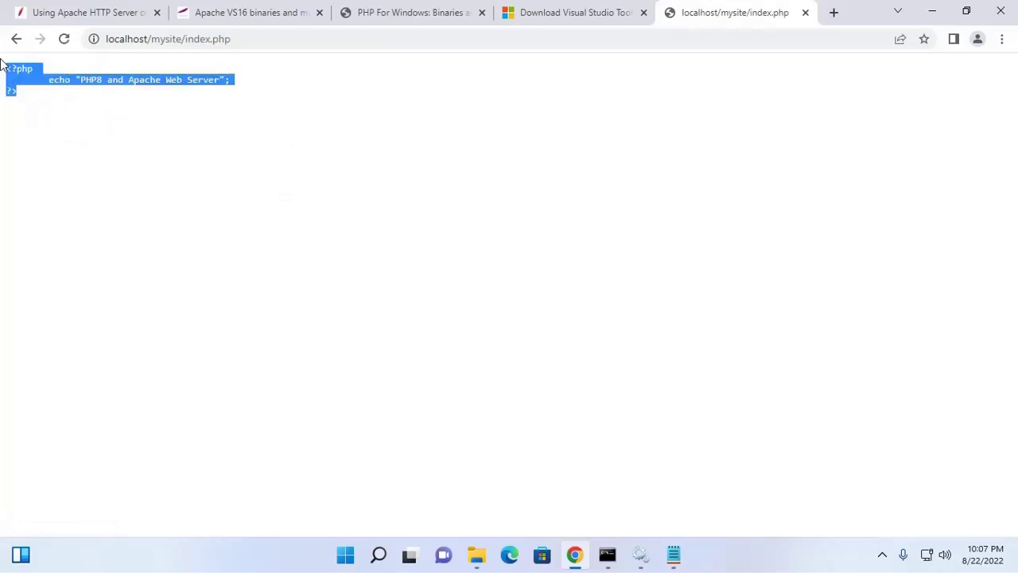
pyautogui.click(60, 148)
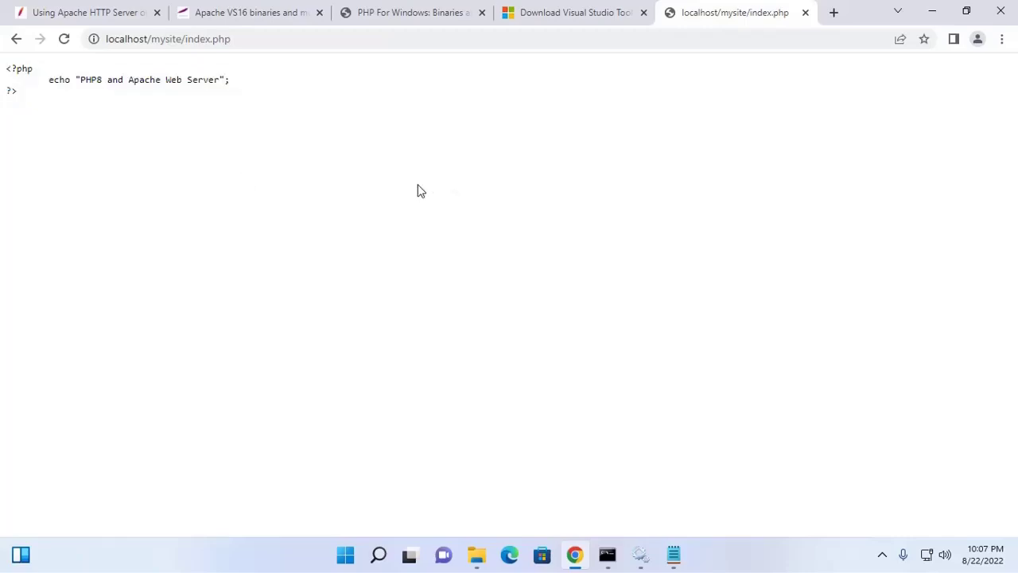
# Step: Stop the Apache24 service in Services and put away the Command Prompt and Services windows
pyautogui.click(639, 568)
pyautogui.click(112, 116)
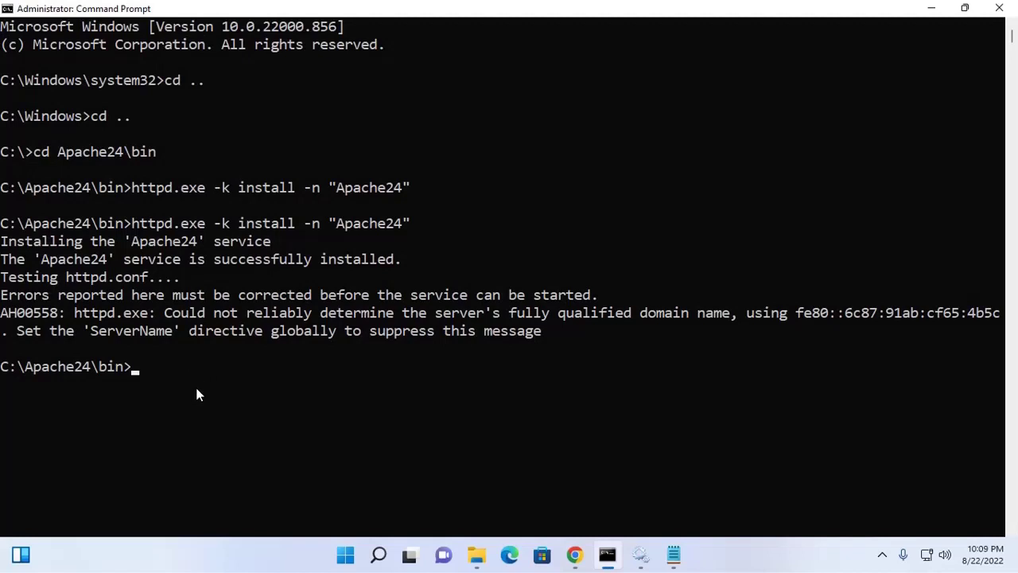
pyautogui.click(1000, 8)
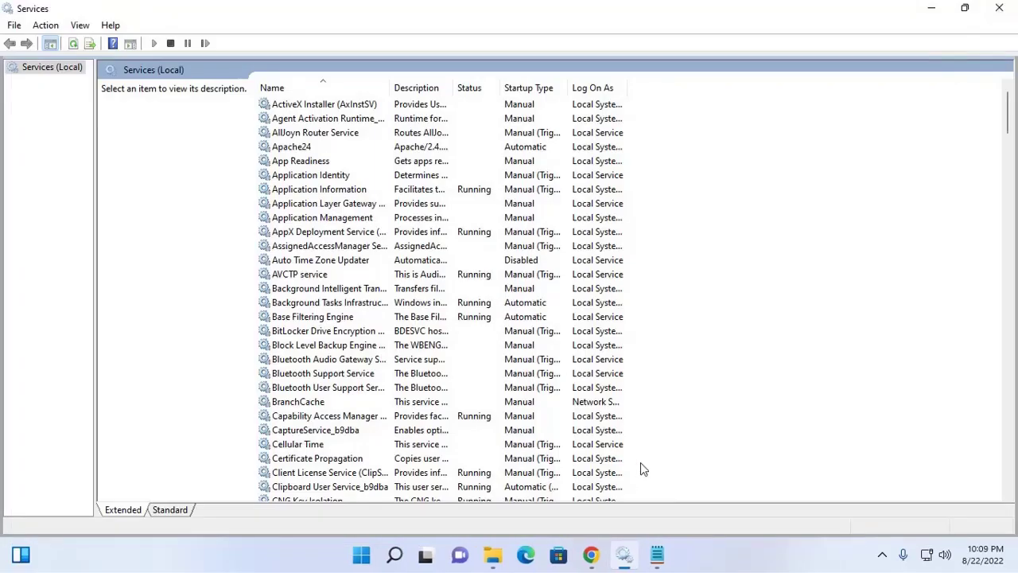
pyautogui.click(931, 8)
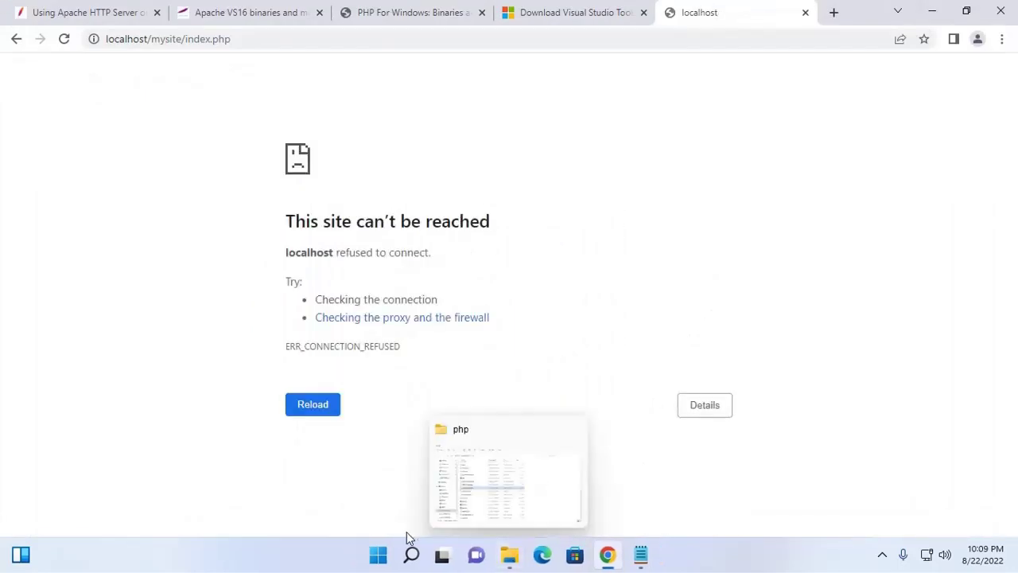
# Step: Open Services again and start the Apache24 service
pyautogui.click(378, 555)
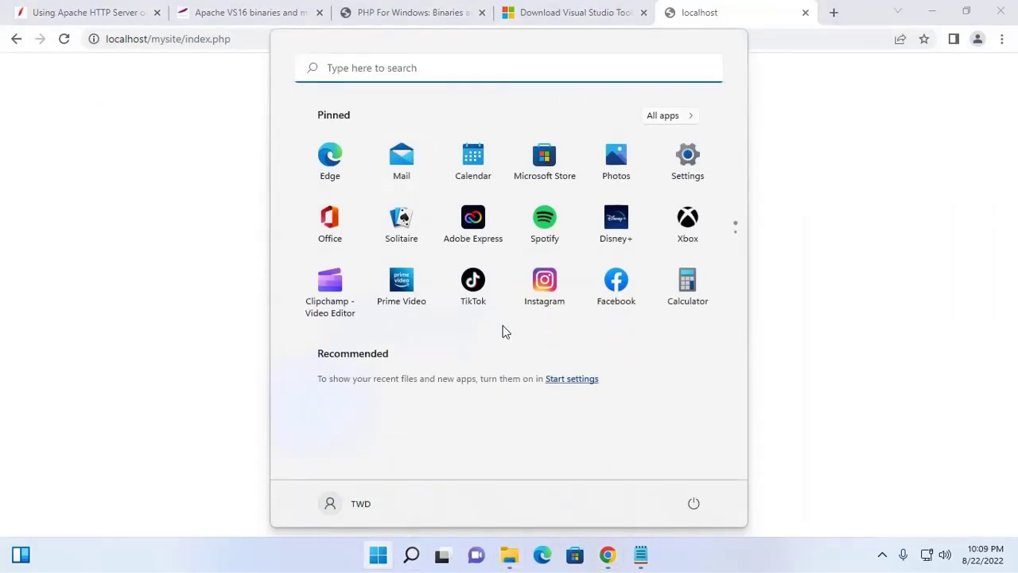
pyautogui.write('se')
pyautogui.click(334, 200)
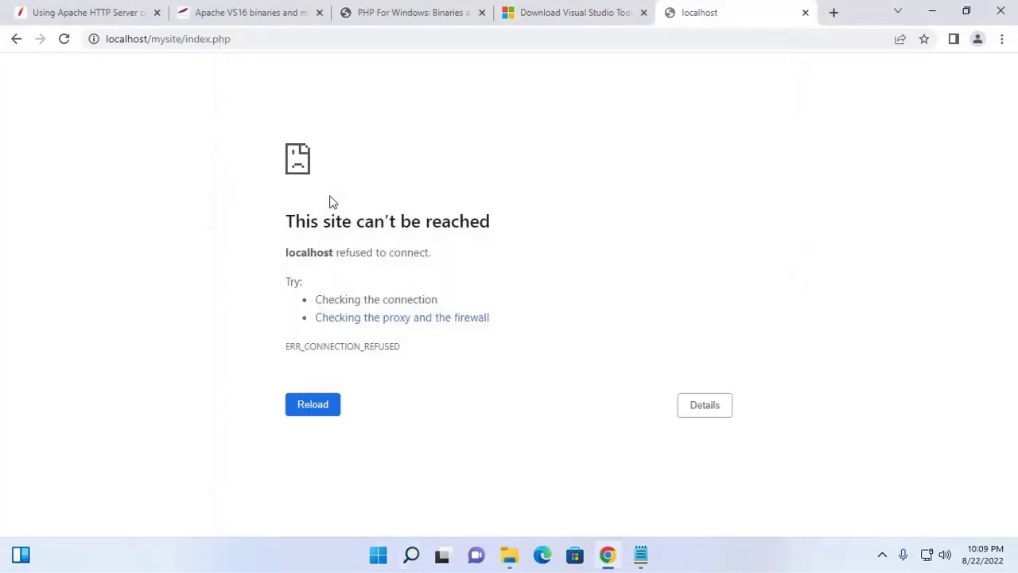
pyautogui.click(289, 144)
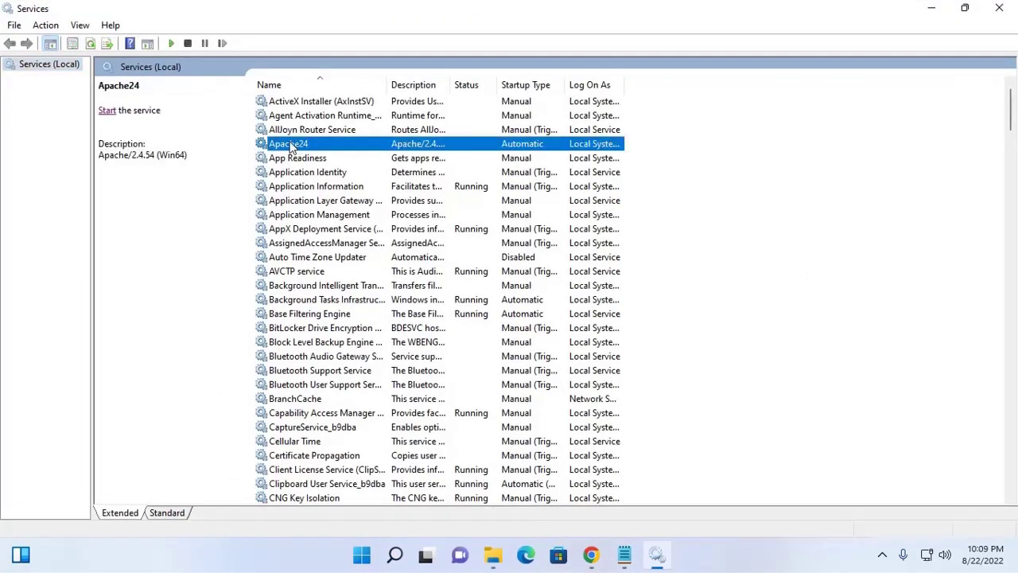
pyautogui.click(108, 110)
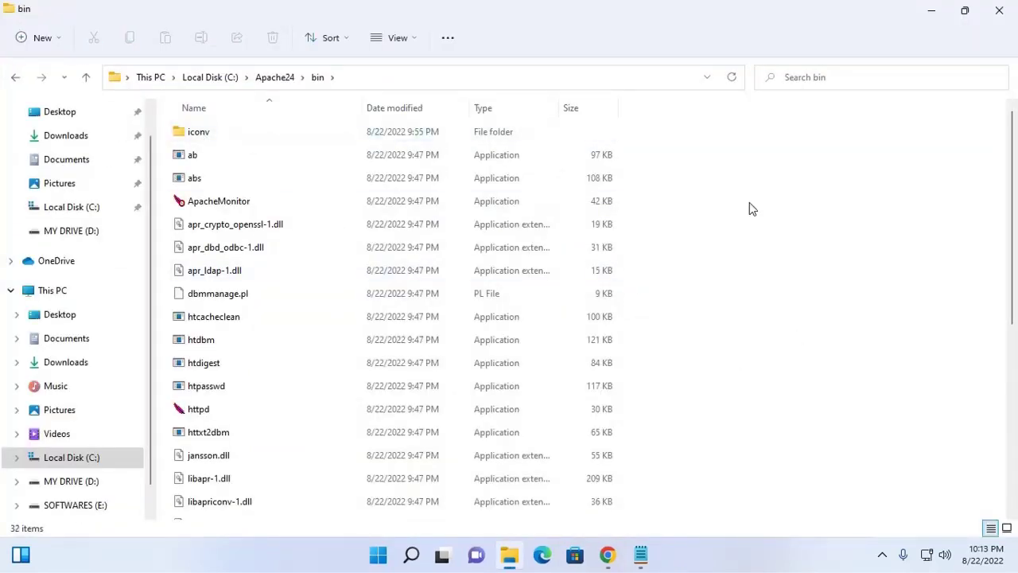
# Step: Open a new Command Prompt window and place it clear of the bin folder's path in File Explorer
pyautogui.click(373, 559)
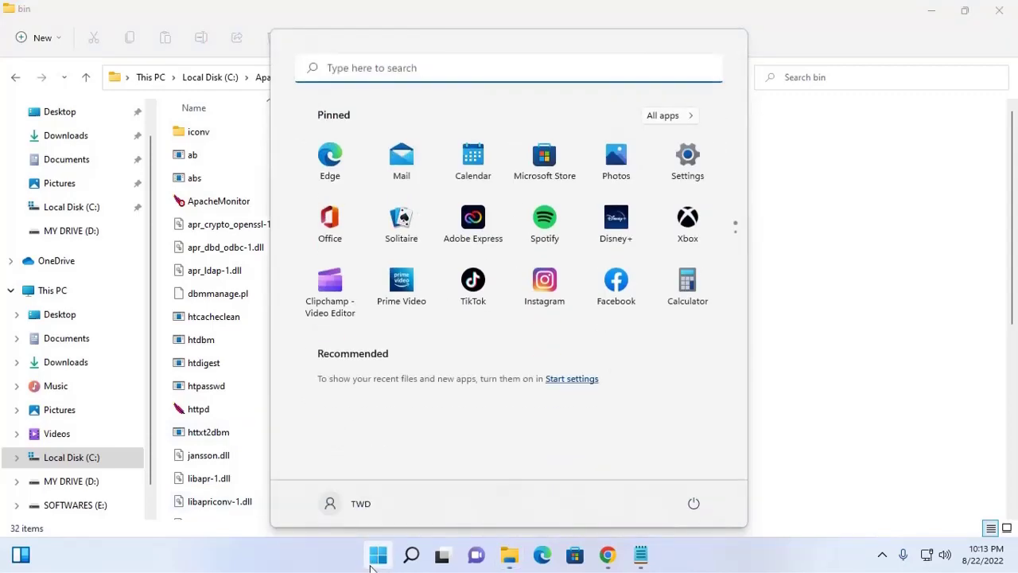
pyautogui.write('cmd')
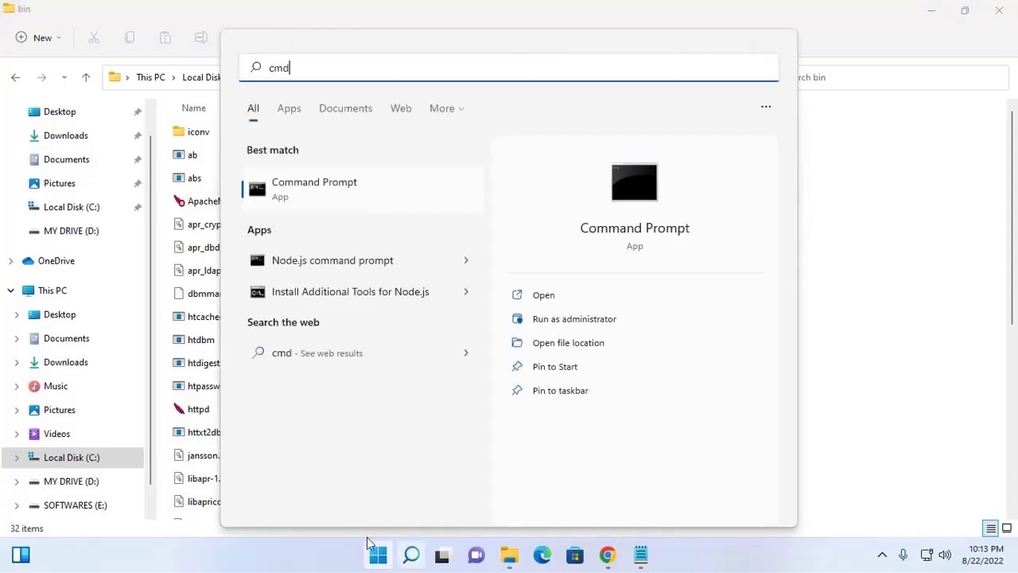
pyautogui.click(320, 185)
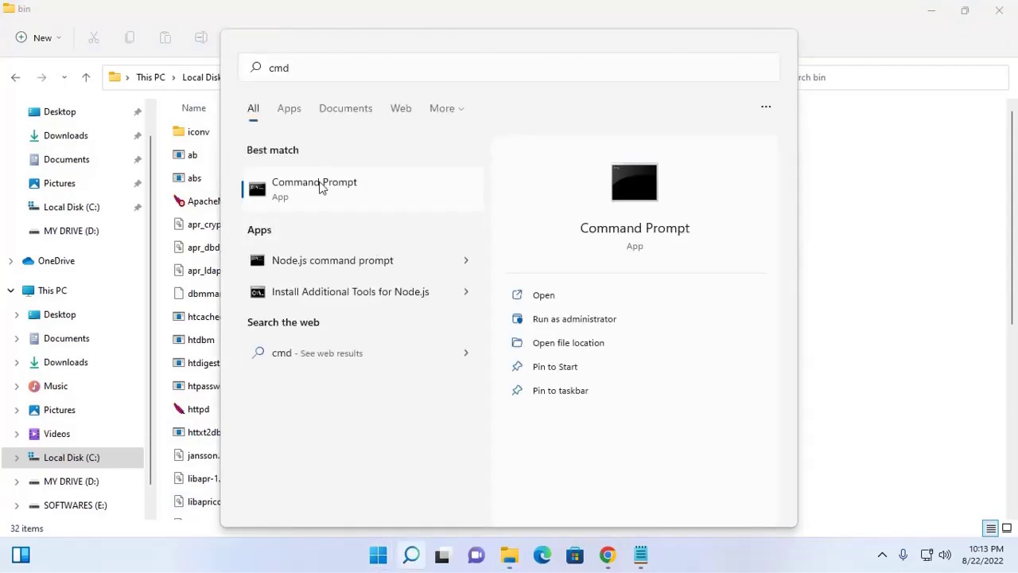
pyautogui.moveTo(516, 22); pyautogui.dragTo(766, 243)
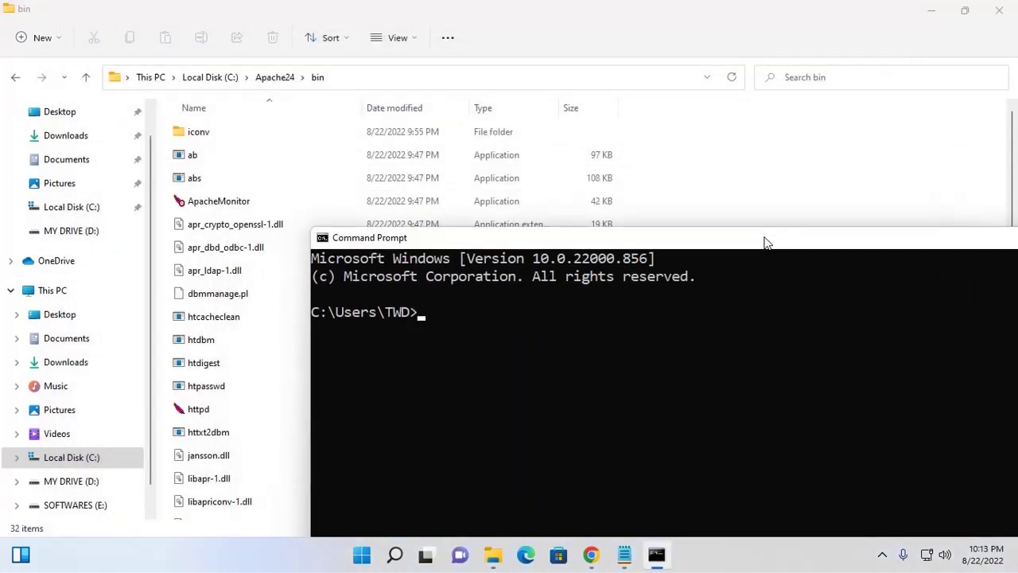
# Step: Go up to the C:\ root, change the directory to Apache24\bin and maximize the Command Prompt window
pyautogui.write('cd ..')
pyautogui.press('Return')
pyautogui.write('cd ..')
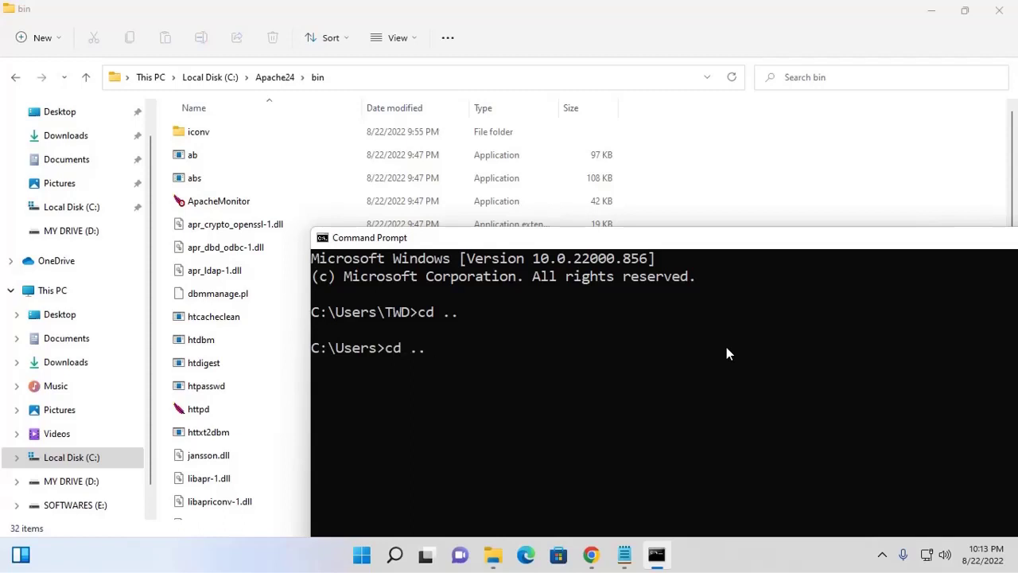
pyautogui.press('Return')
pyautogui.write('cd Apache24')
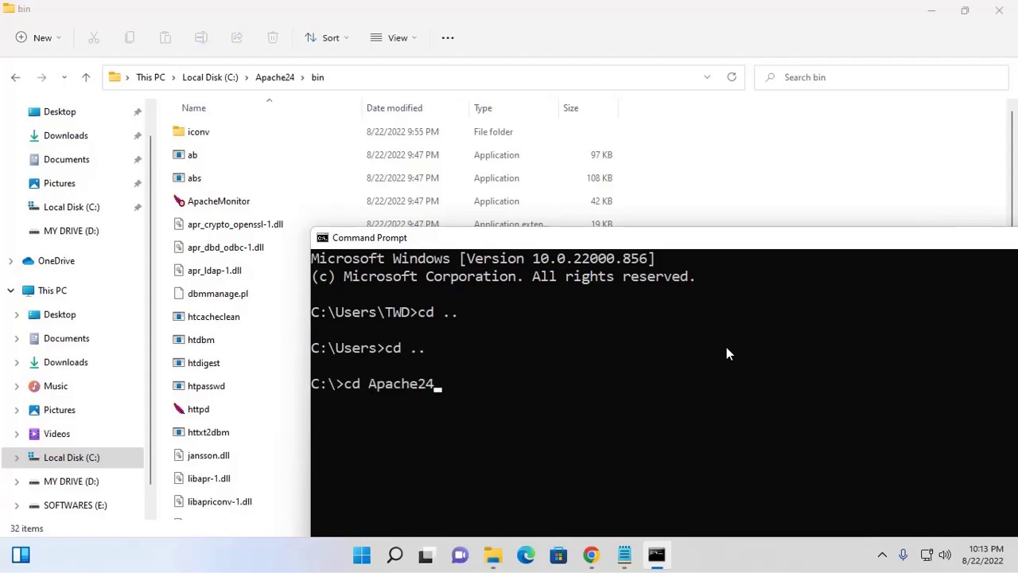
pyautogui.write('\\bin')
pyautogui.press('Return')
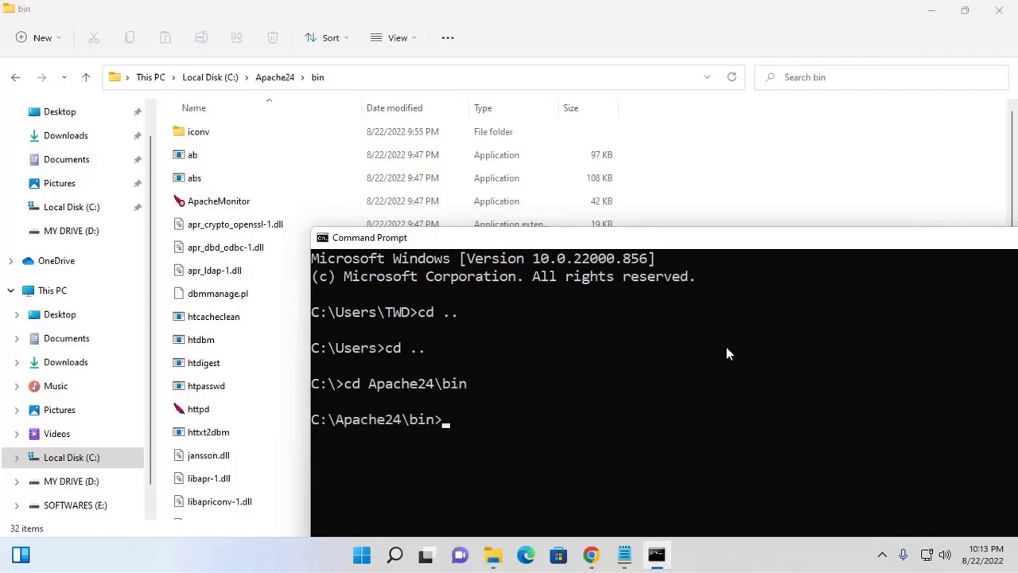
pyautogui.doubleClick(835, 237)
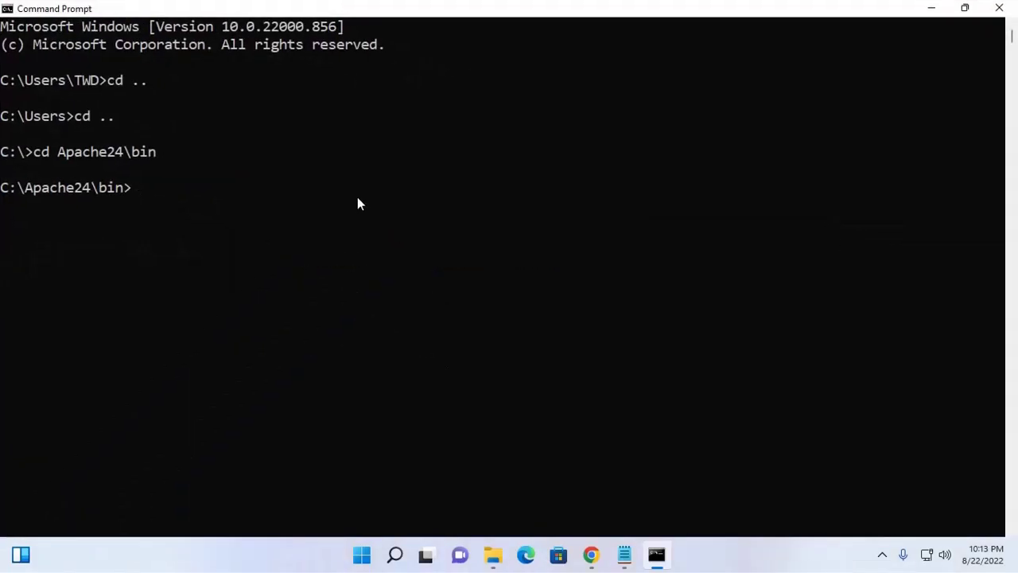
# Step: Run httpd.exe from the Apache24\bin directory to test the Apache configuration
pyautogui.write('httpd.exe')
pyautogui.press('Return')
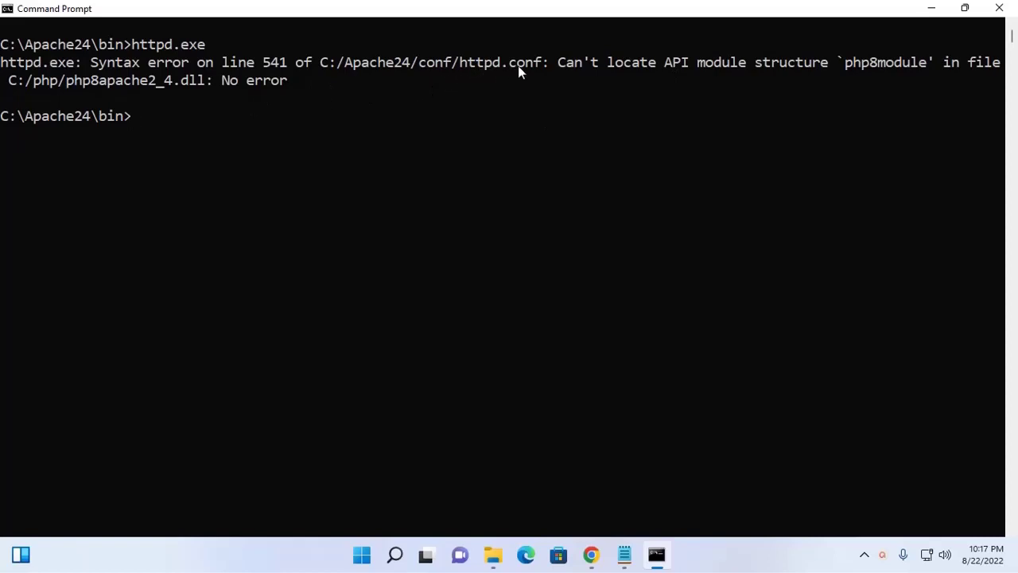
# Step: Set the module name in the LoadModule line of the httpd configuration file to php_module, save it and return to Command Prompt
pyautogui.click(625, 554)
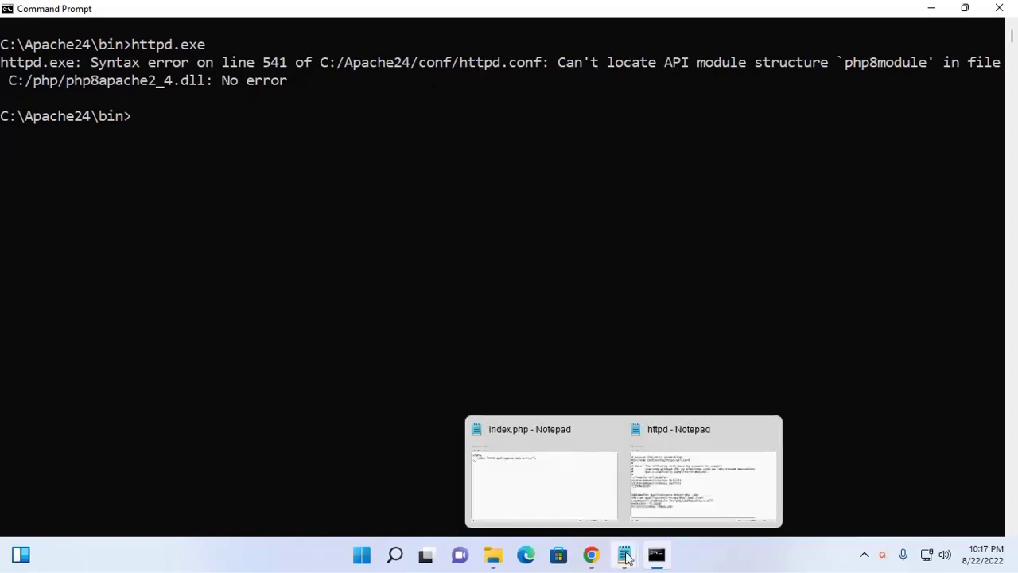
pyautogui.click(662, 477)
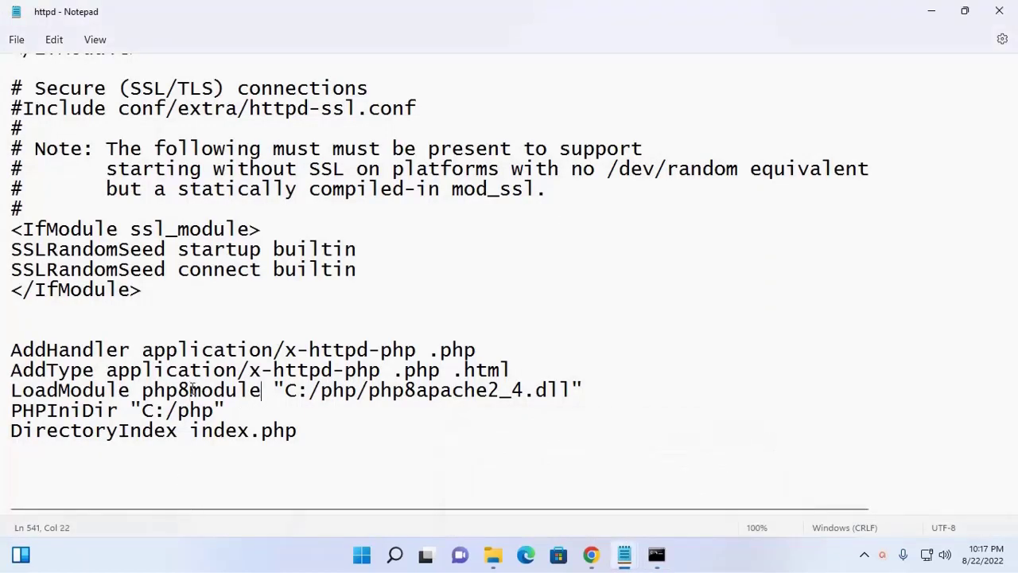
pyautogui.moveTo(190, 389); pyautogui.dragTo(179, 390)
pyautogui.press('BackSpace')
pyautogui.write('_')
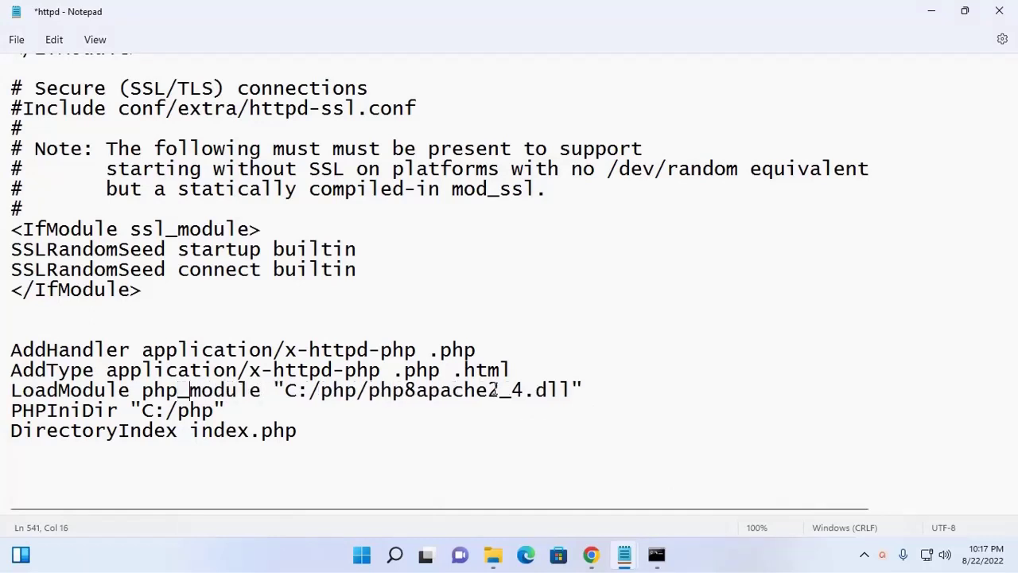
pyautogui.click(620, 383)
pyautogui.hotkey('ctrl', 's')
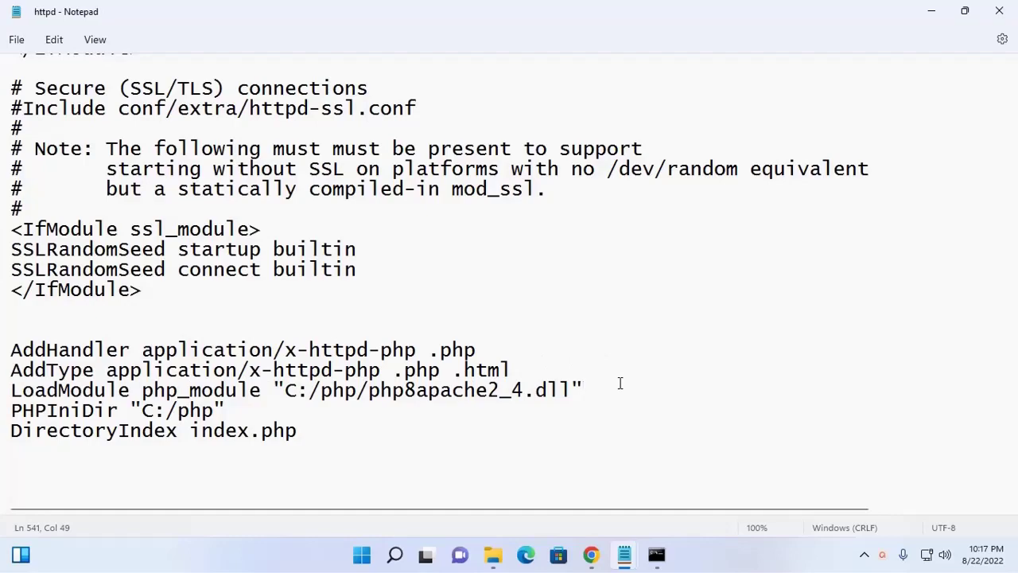
pyautogui.click(656, 555)
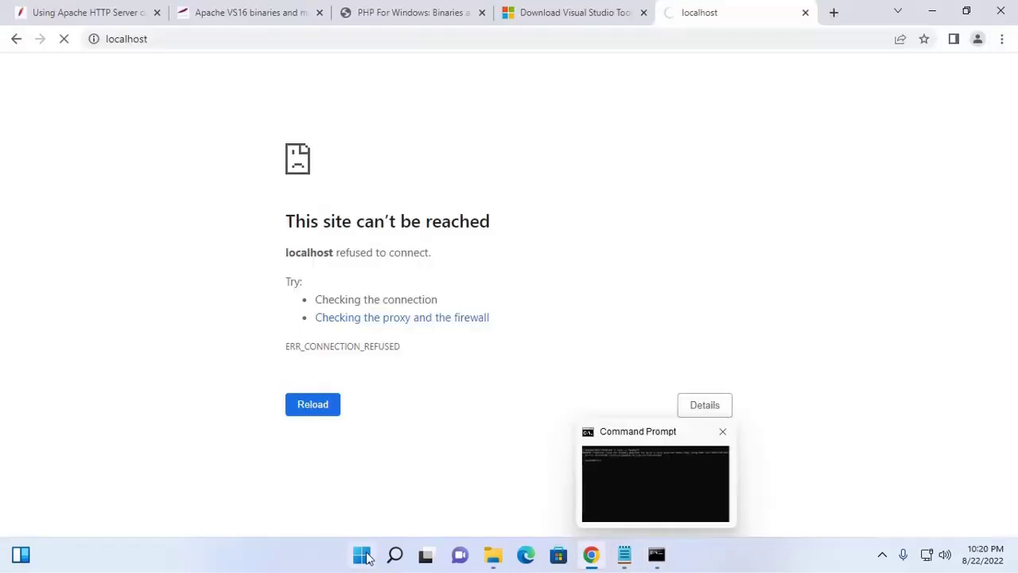
# Step: Open the Services app from a Windows search and start the Apache24 service
pyautogui.click(364, 556)
pyautogui.write('set')
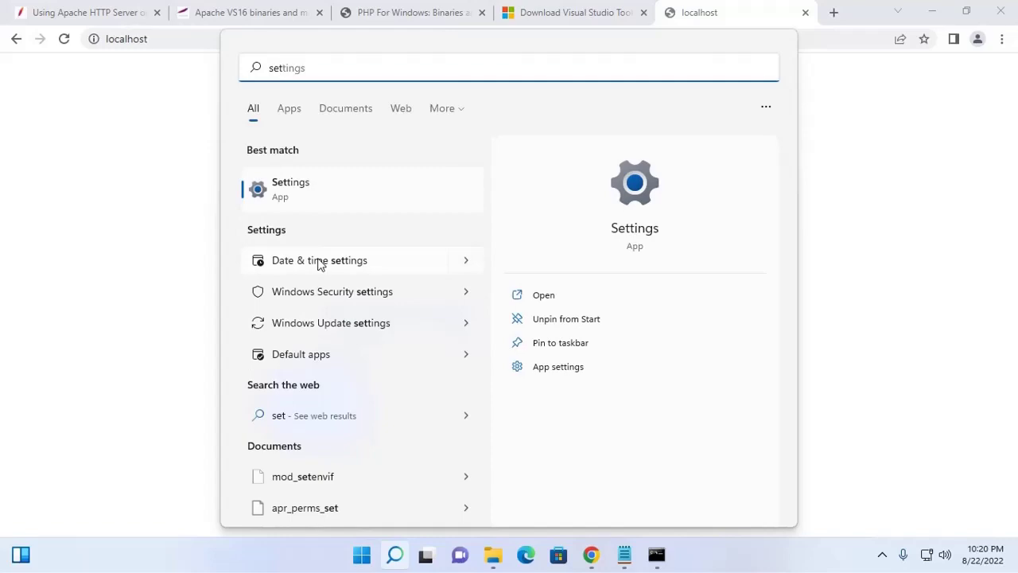
pyautogui.press('BackSpace')
pyautogui.write('r')
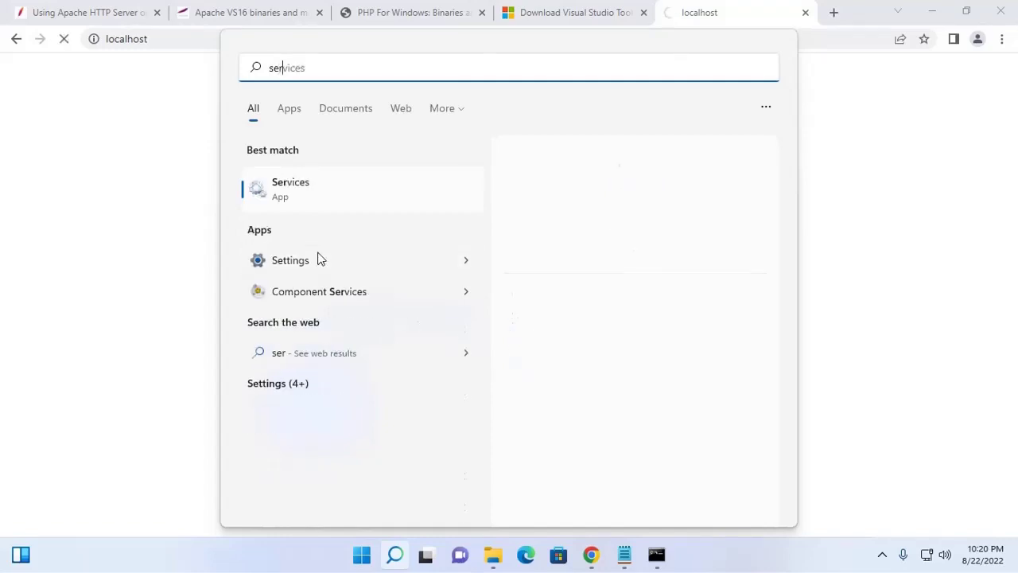
pyautogui.click(290, 185)
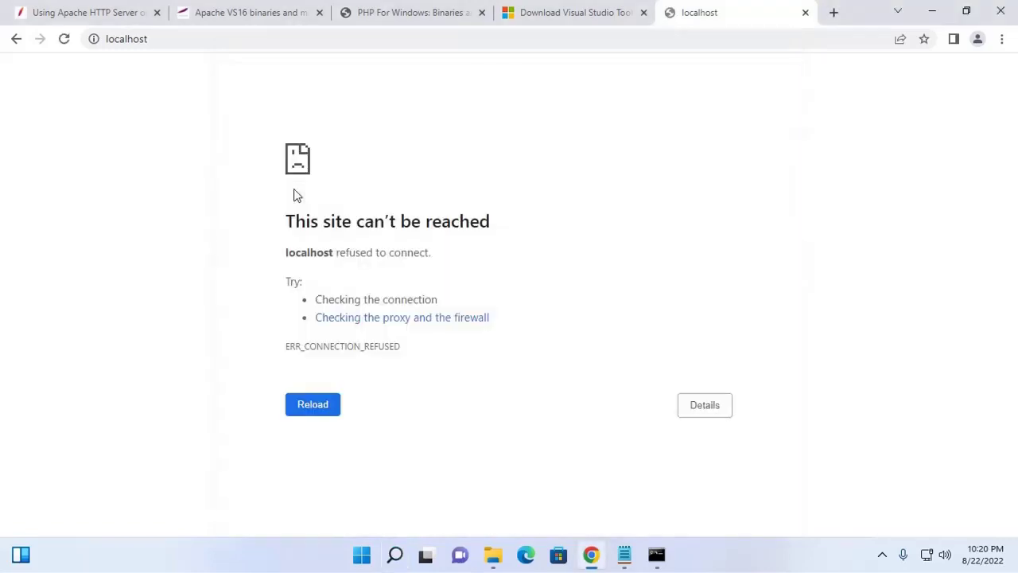
pyautogui.click(430, 144)
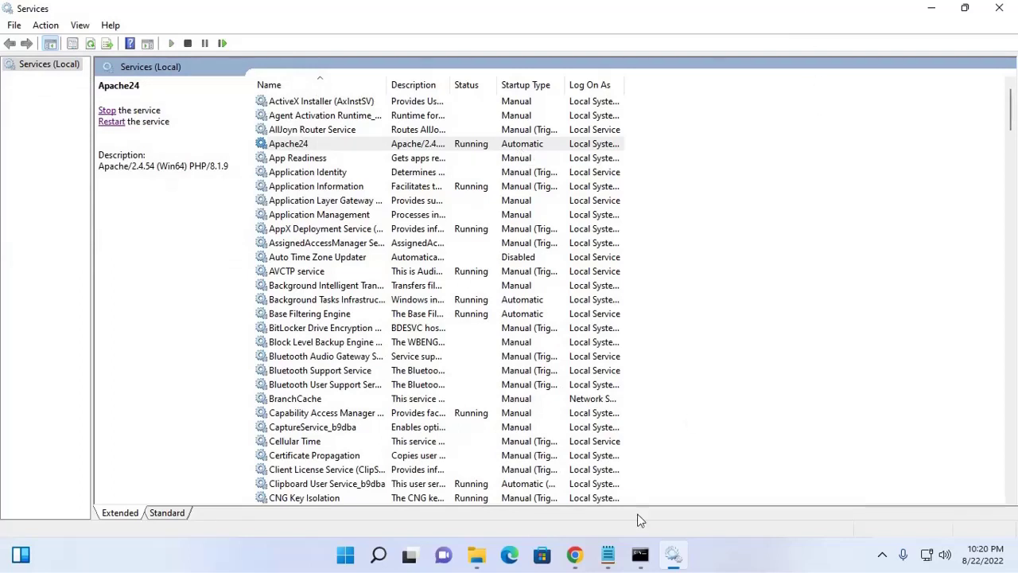
# Step: Switch back to Chrome and load localhost again
pyautogui.click(574, 554)
pyautogui.click(161, 39)
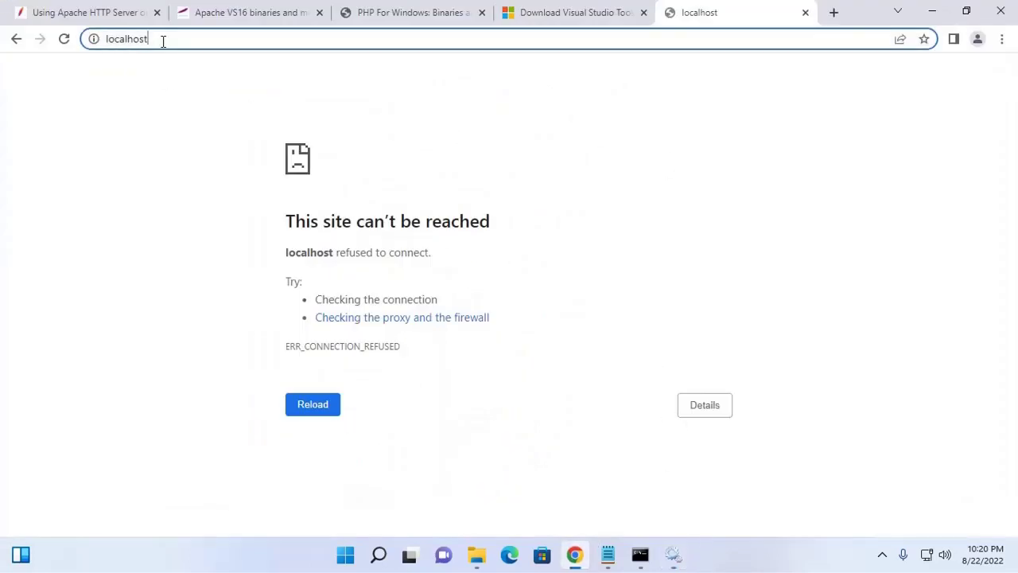
pyautogui.click(163, 40)
pyautogui.press('Return')
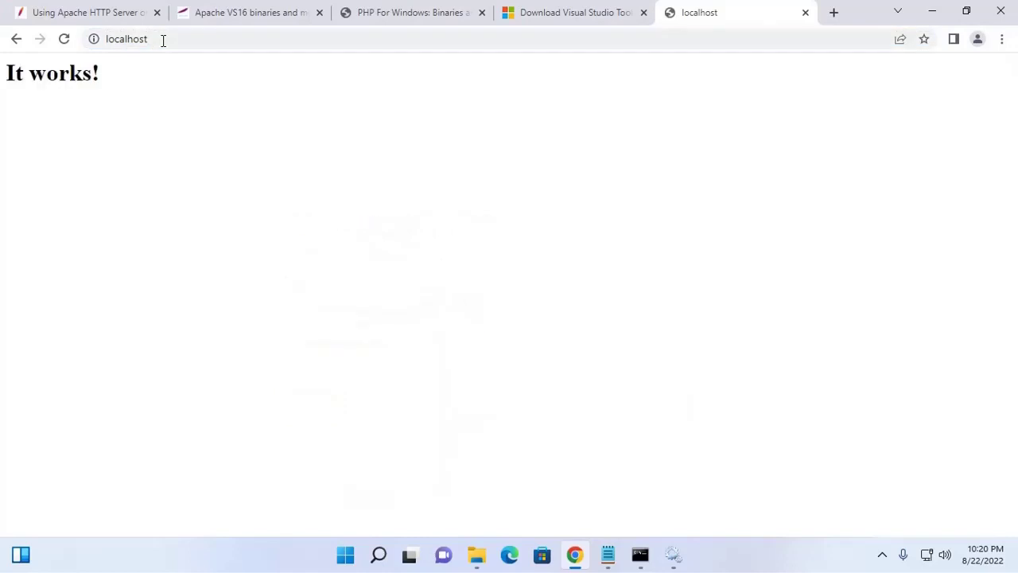
# Step: Extend the localhost address with the mysite folder and load localhost/mysite in the browser
pyautogui.click(163, 40)
pyautogui.click(182, 41)
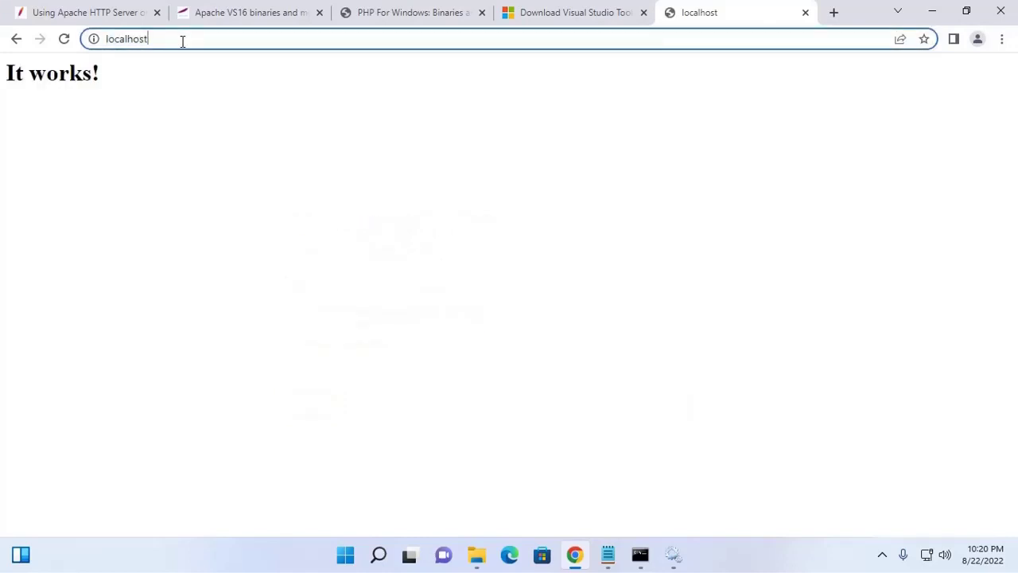
pyautogui.write('/')
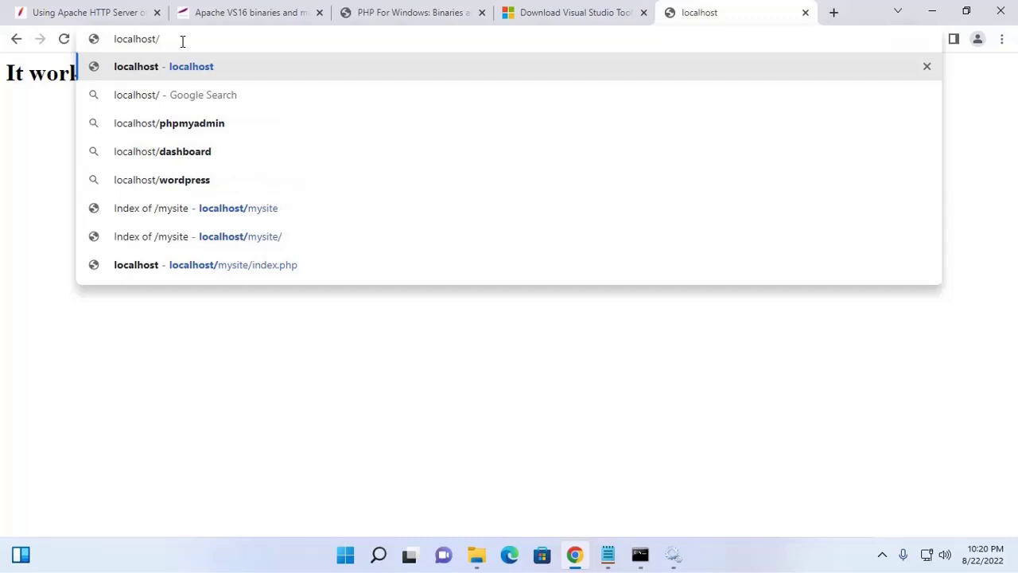
pyautogui.write('my')
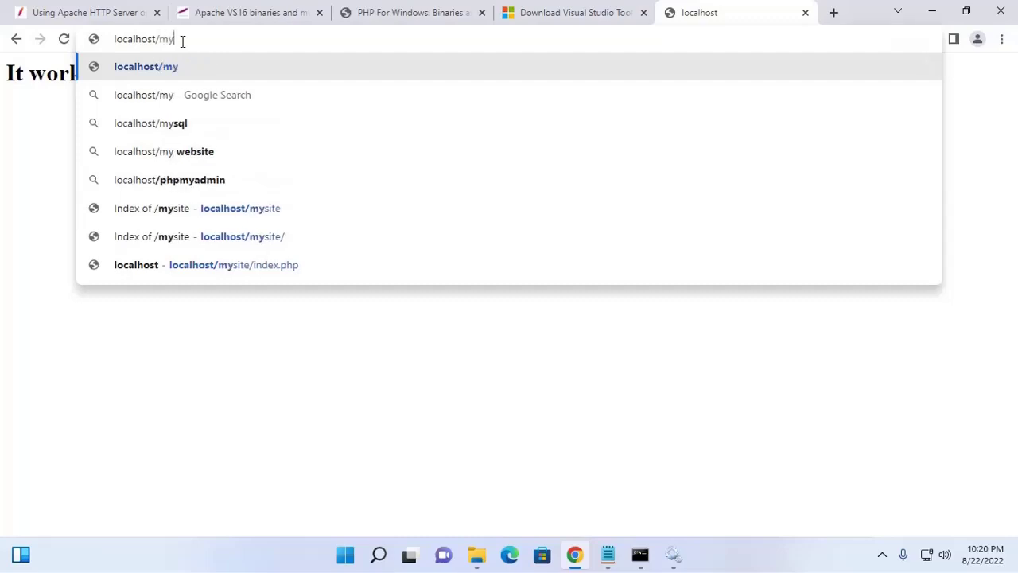
pyautogui.write('sy')
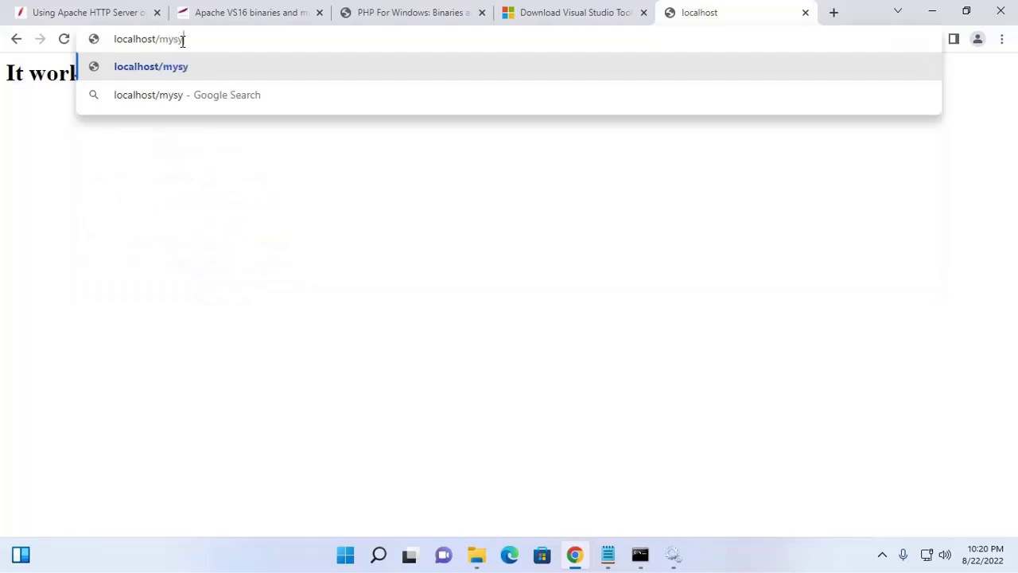
pyautogui.press('BackSpace')
pyautogui.write('te')
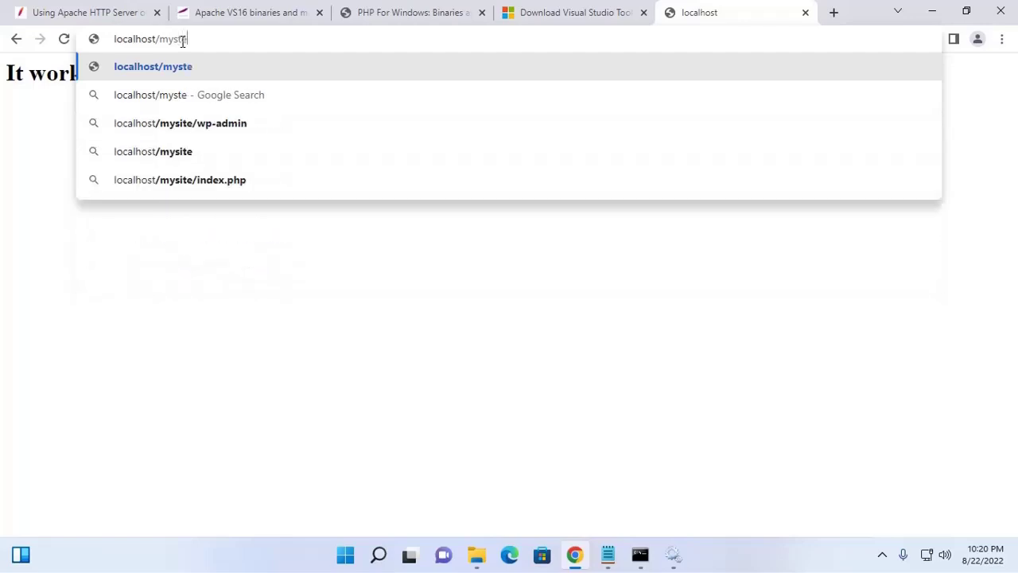
pyautogui.press('Return')
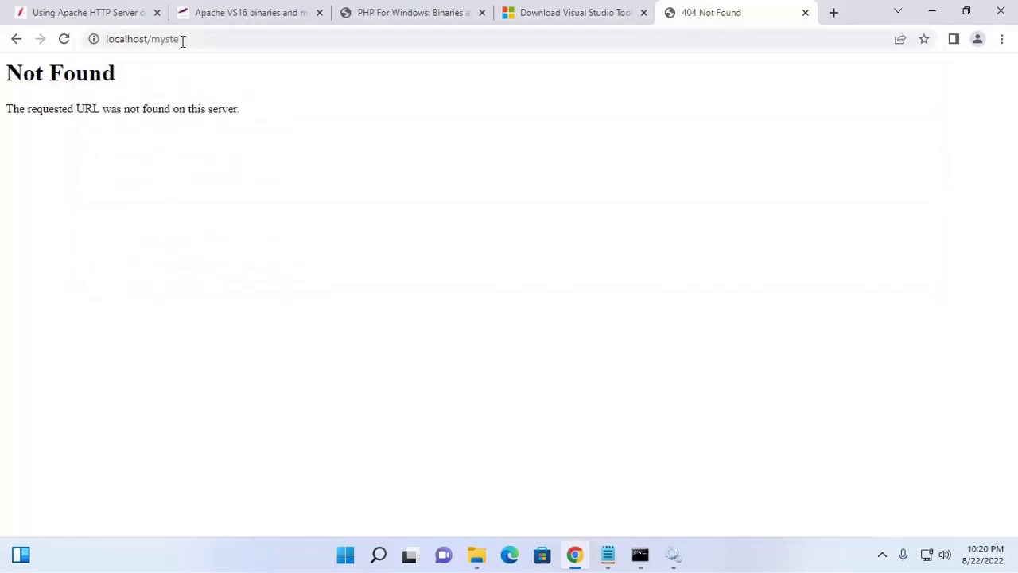
pyautogui.moveTo(169, 39); pyautogui.dragTo(205, 37)
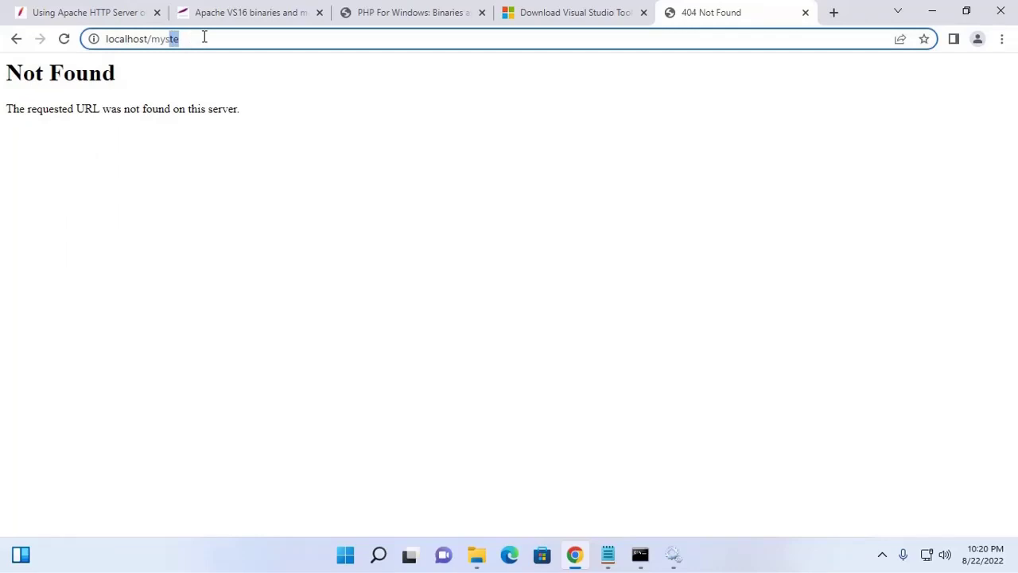
pyautogui.write('ite')
pyautogui.press('Return')
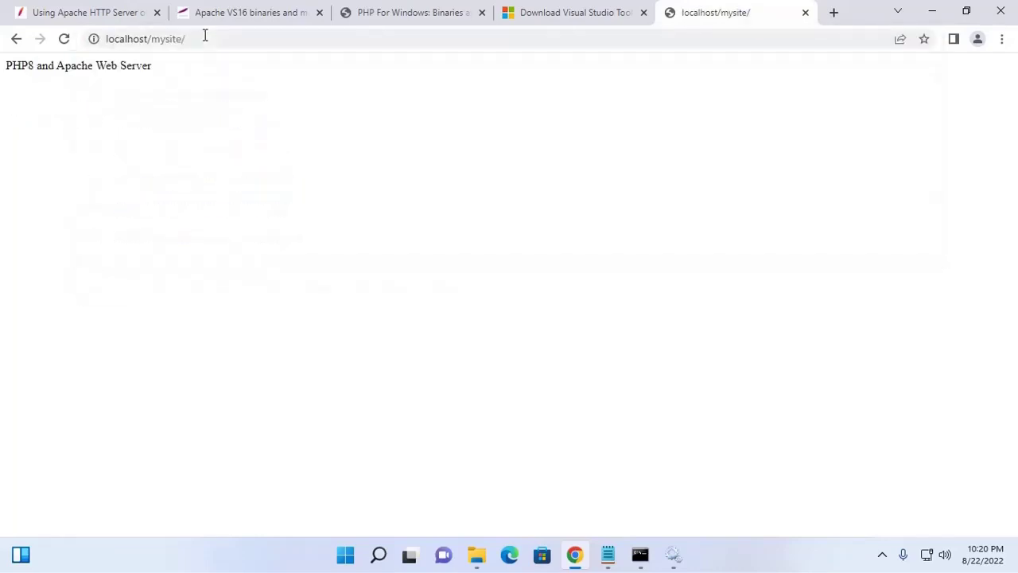
# Step: Highlight the line of text that the mysite test page outputs
pyautogui.moveTo(177, 68); pyautogui.dragTo(2, 75)
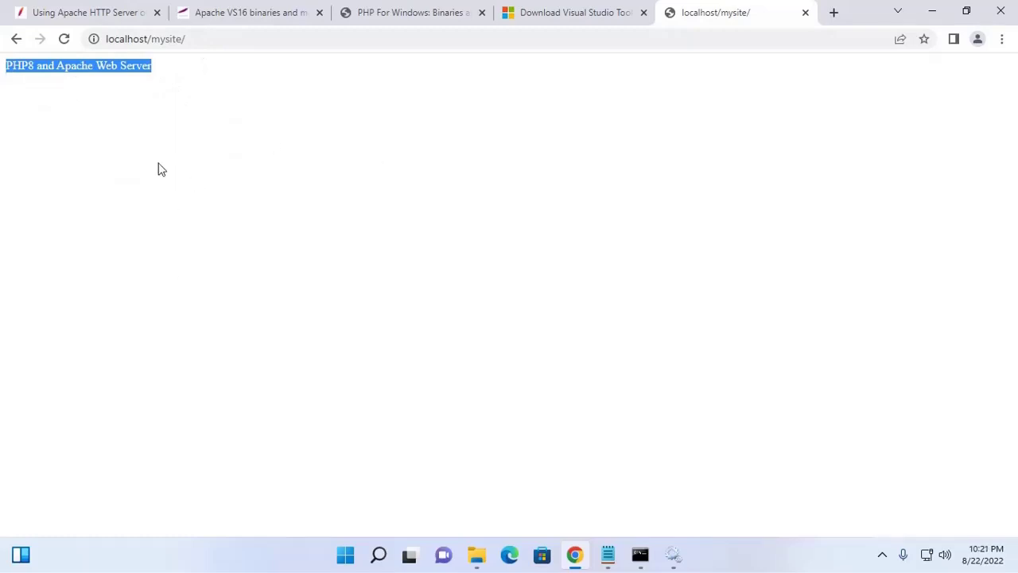
pyautogui.click(119, 93)
pyautogui.moveTo(7, 62); pyautogui.dragTo(170, 68)
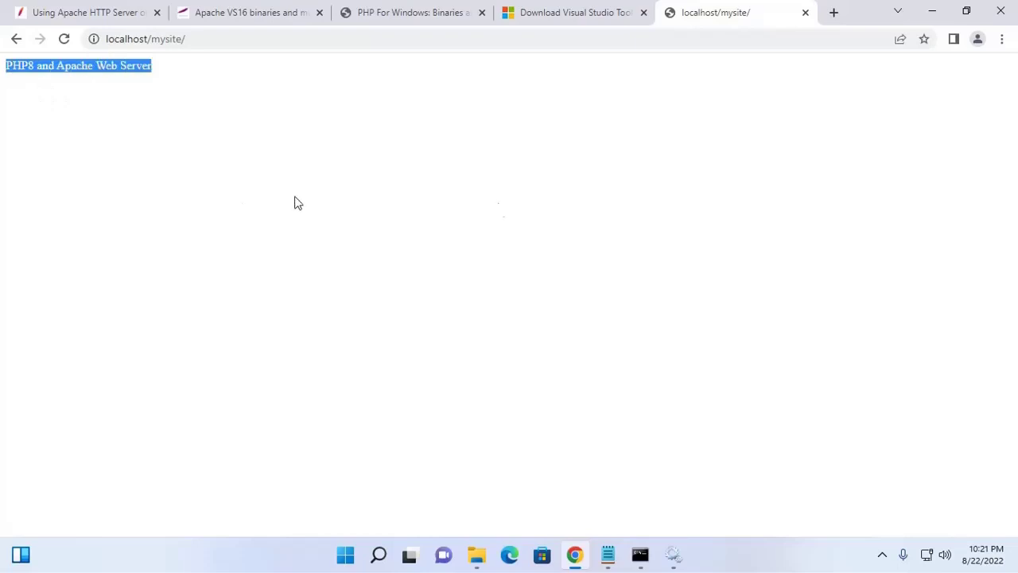